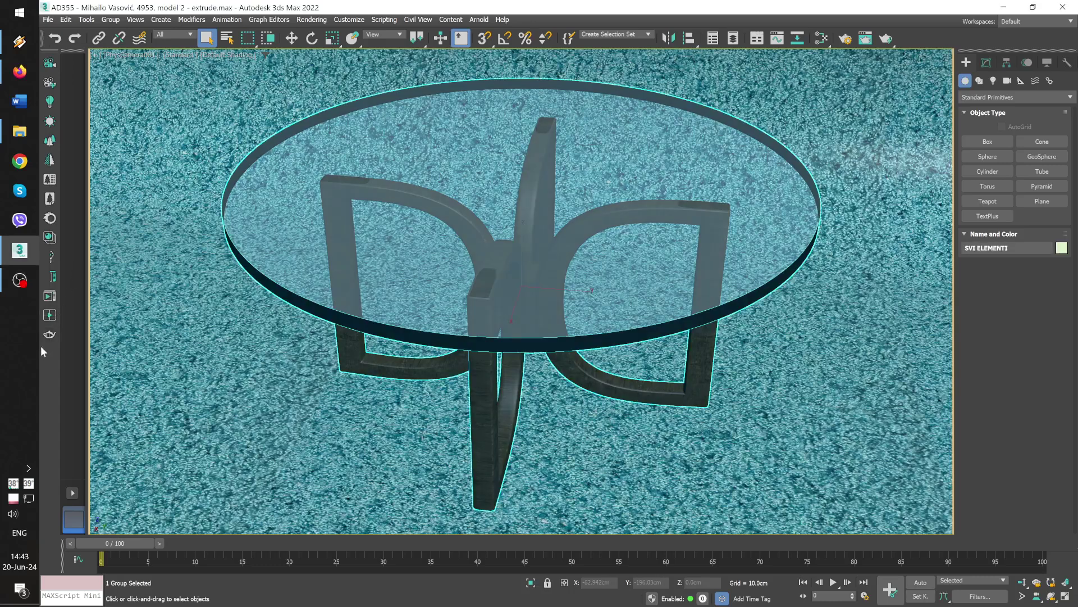
Step: Start interactive Corona rendering, clear the denoiser error, and move the VFB aside
left_click(49, 298)
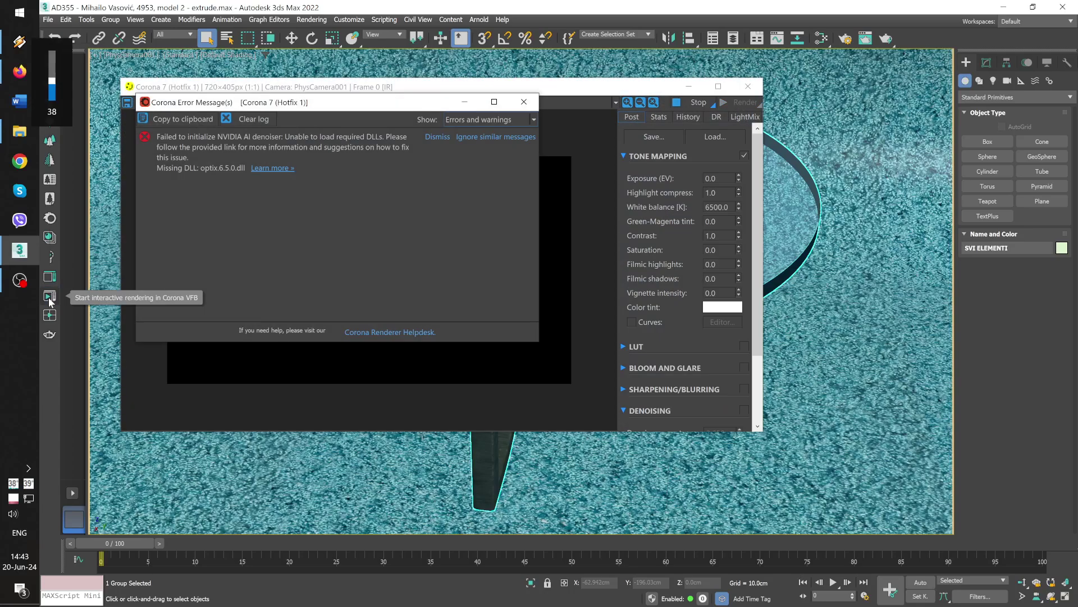
left_click(502, 137)
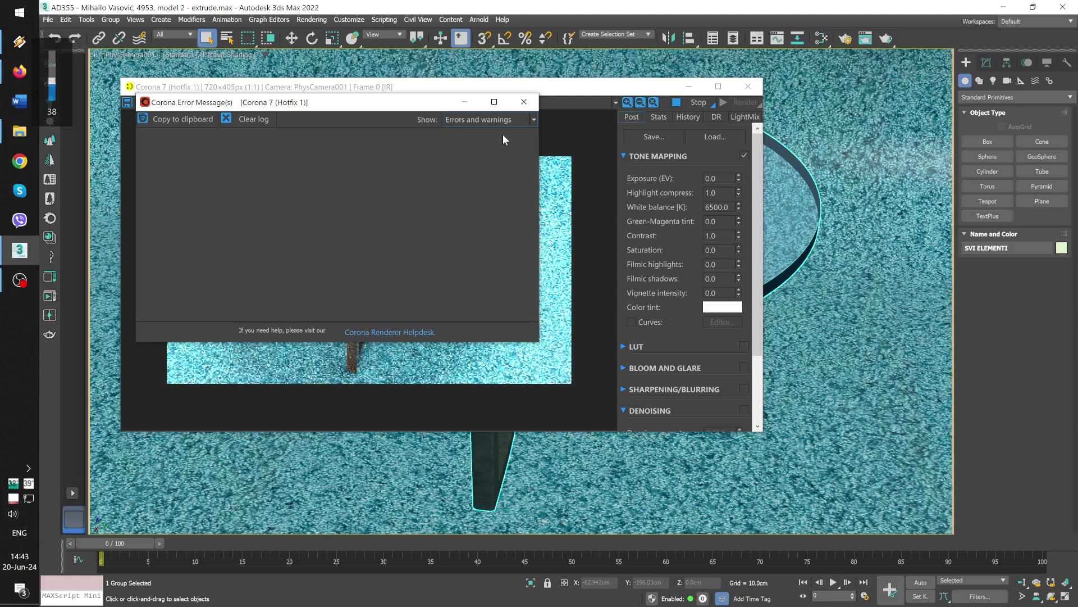
left_click(524, 102)
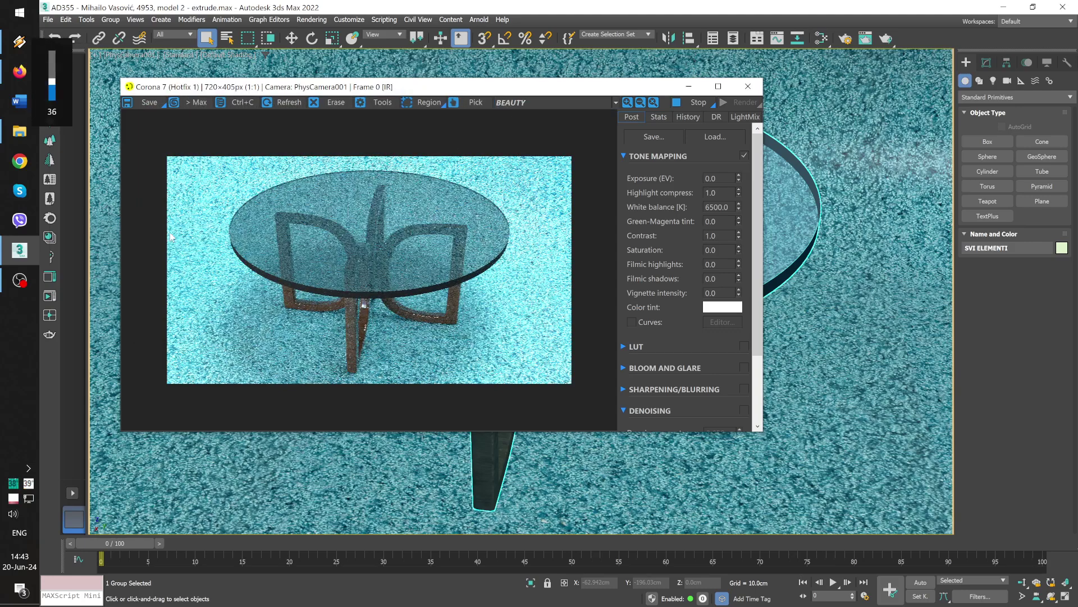
left_click_drag(308, 88, 403, 71)
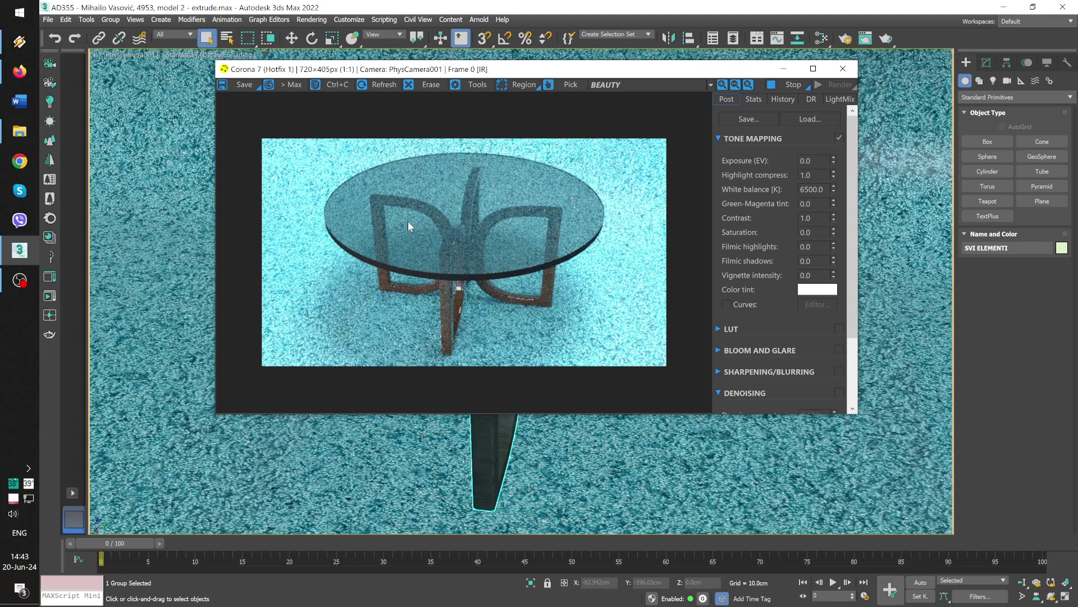
left_click_drag(460, 73, 726, 85)
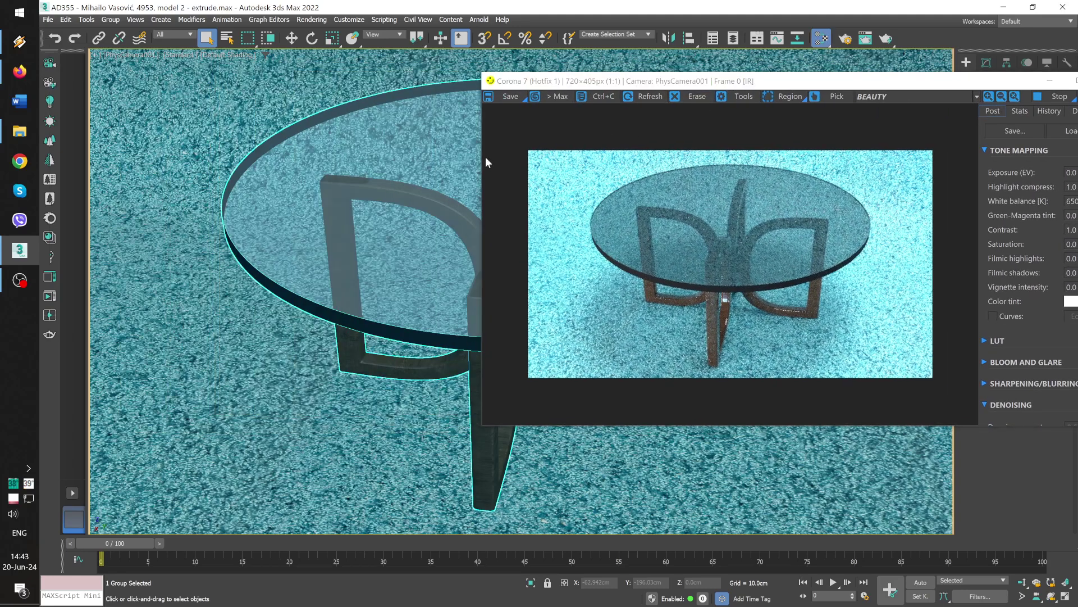
Step: In the Slate Material Editor, rename the carpet's Material #29 to 'tepih'
key("m")
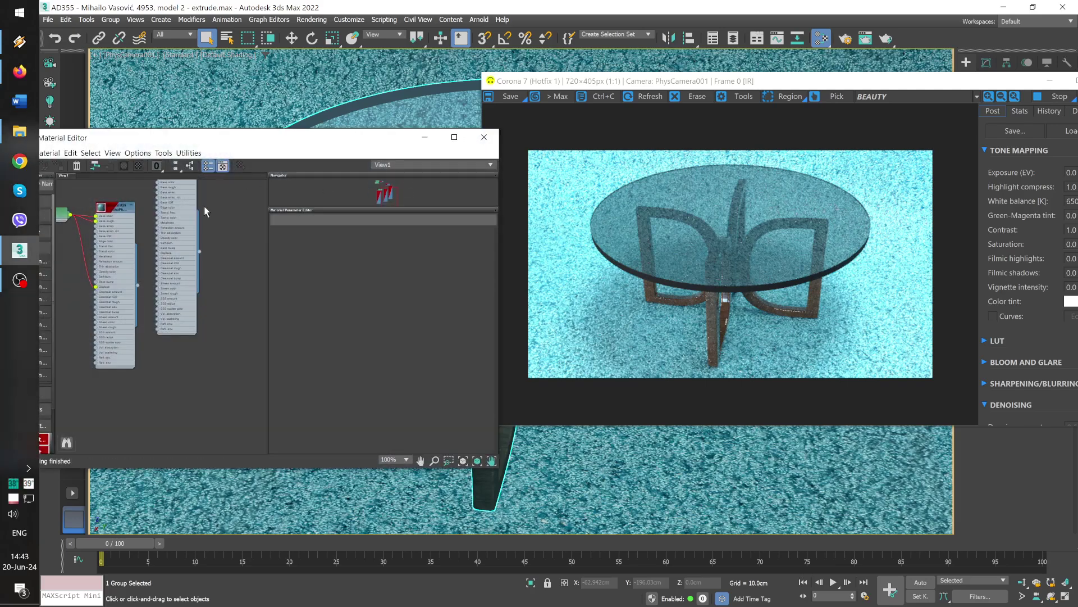
scroll(106, 258, "up", 2)
double_click(151, 257)
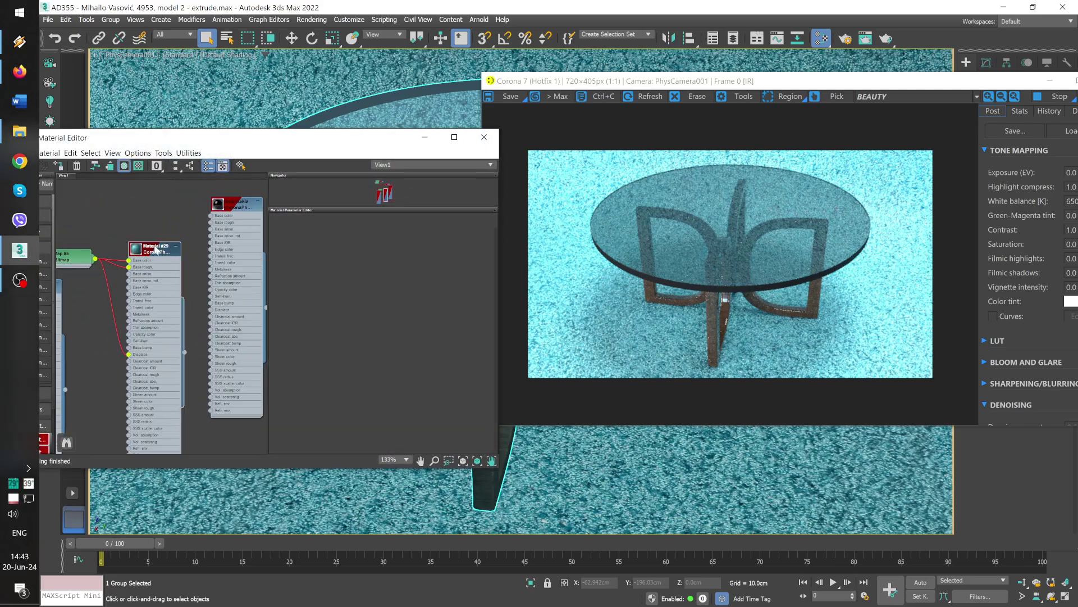
double_click(141, 251)
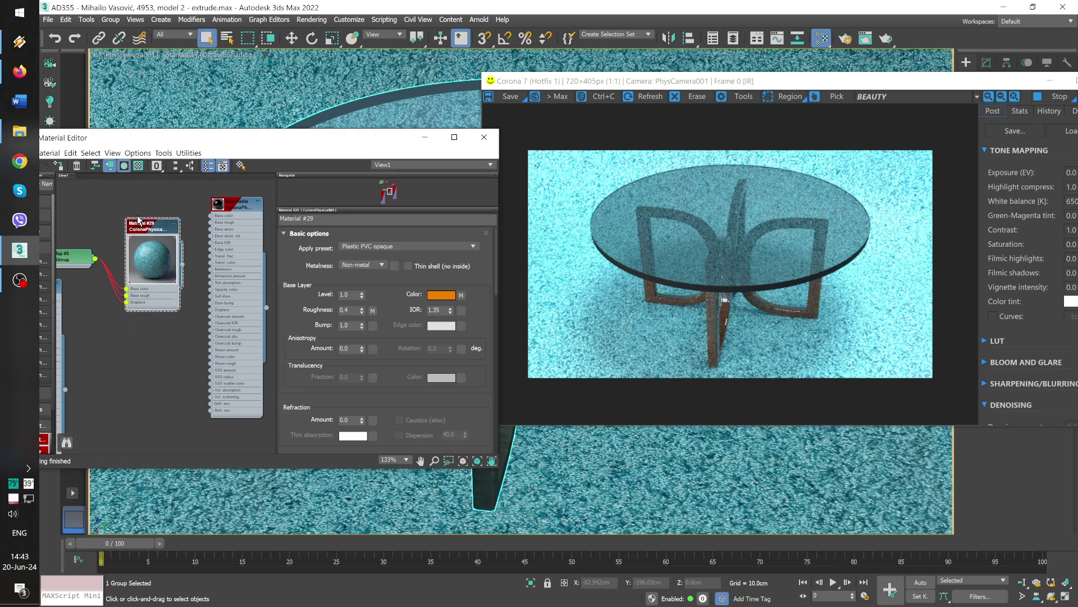
scroll(161, 257, "up", 2)
scroll(160, 258, "up", 1)
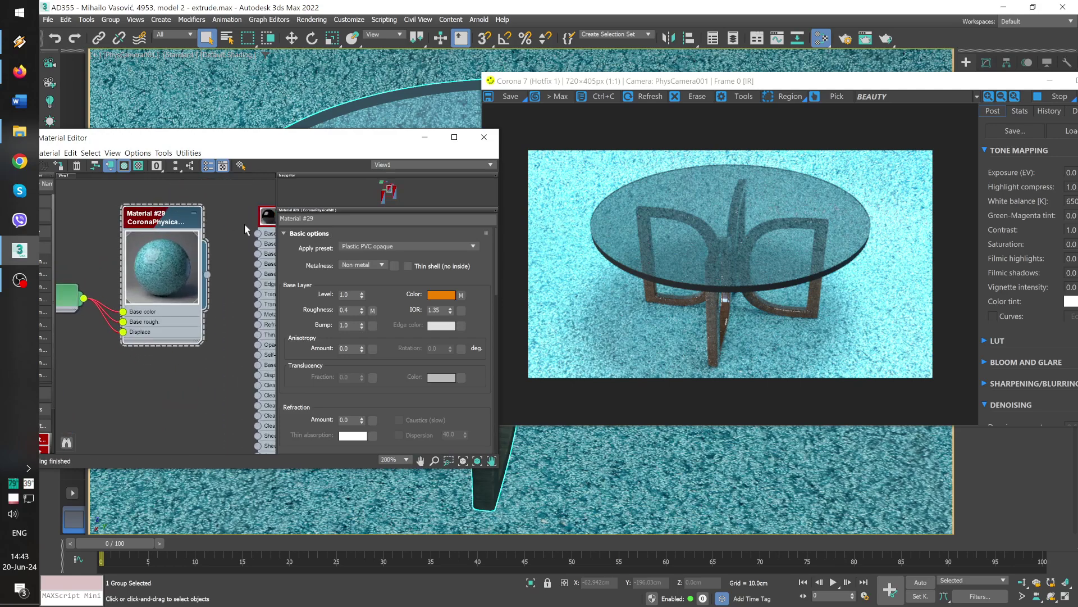
left_click(331, 219)
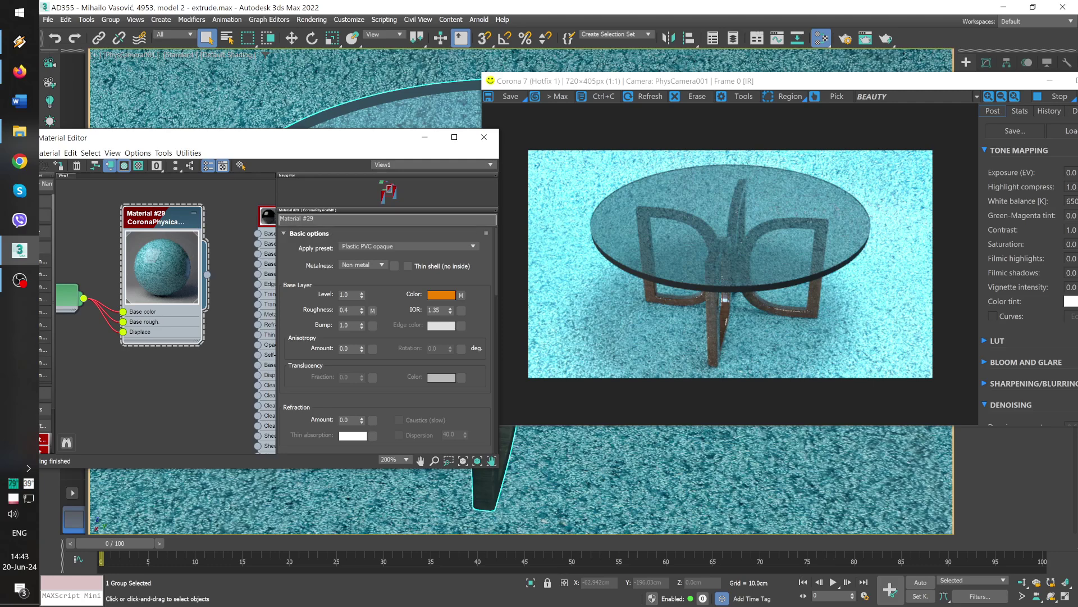
type("tepih")
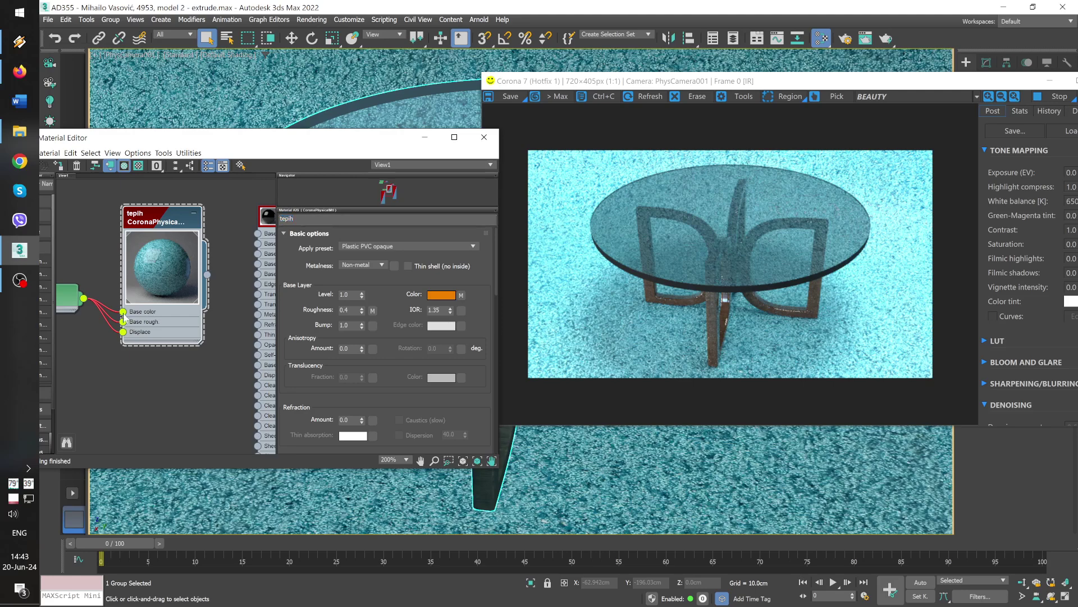
Step: Disconnect tepih's Base color texture and apply the Default material preset
left_click_drag(123, 312, 91, 237)
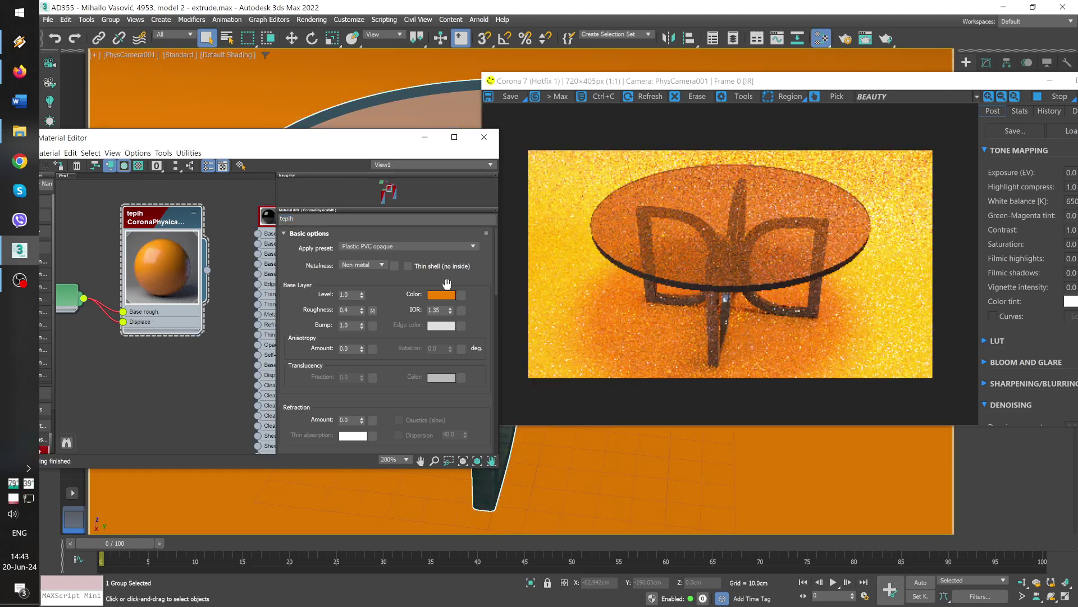
left_click(396, 247)
scroll(393, 258, "up", 1)
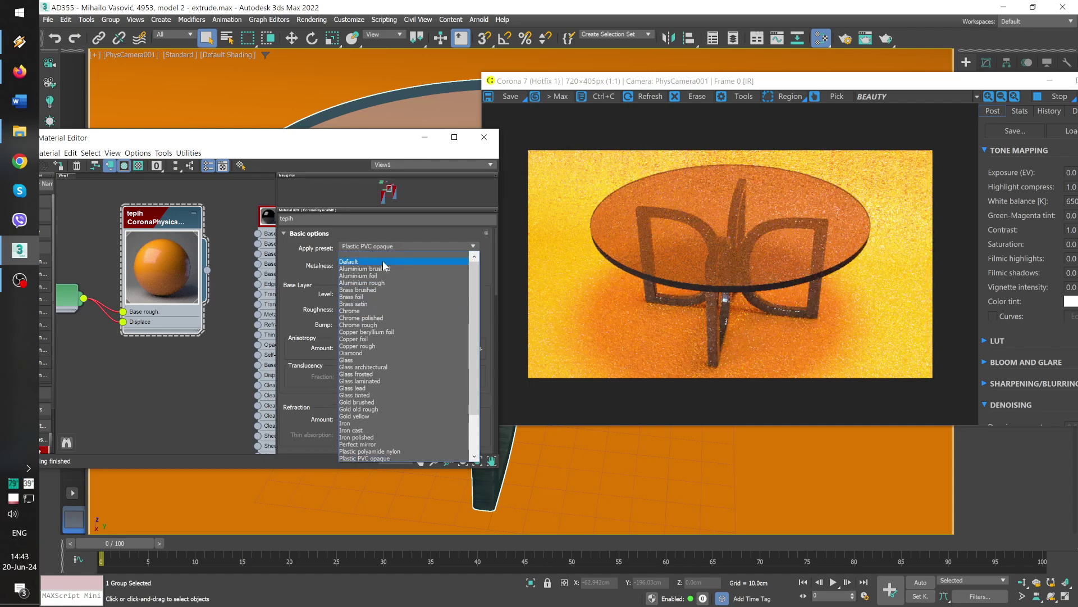
left_click(393, 256)
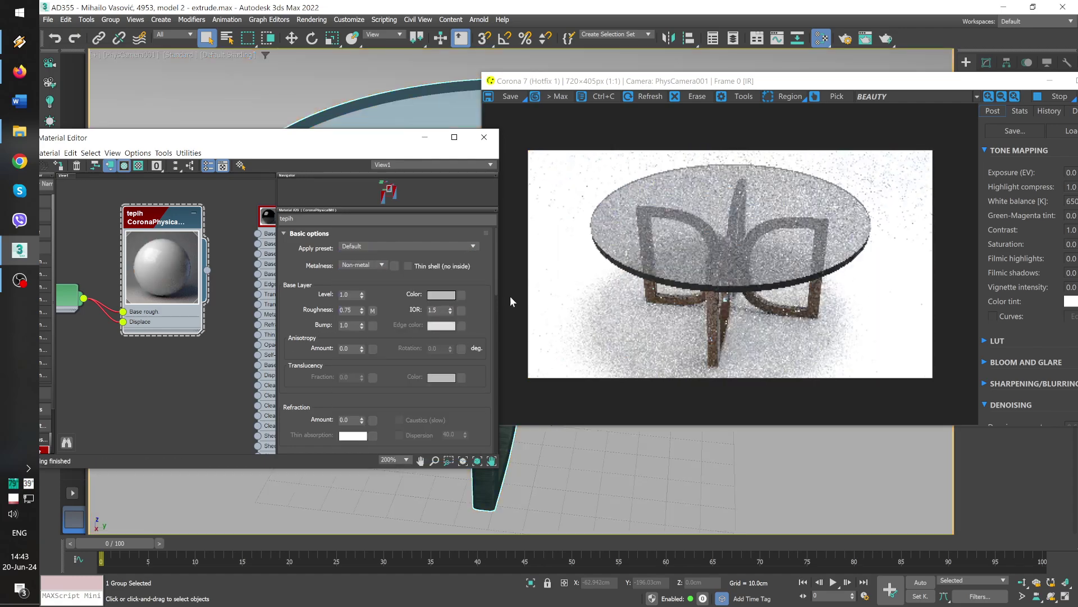
Step: Lower the Corona Tone Mapping exposure to -1.070 EV
left_click_drag(760, 82, 532, 91)
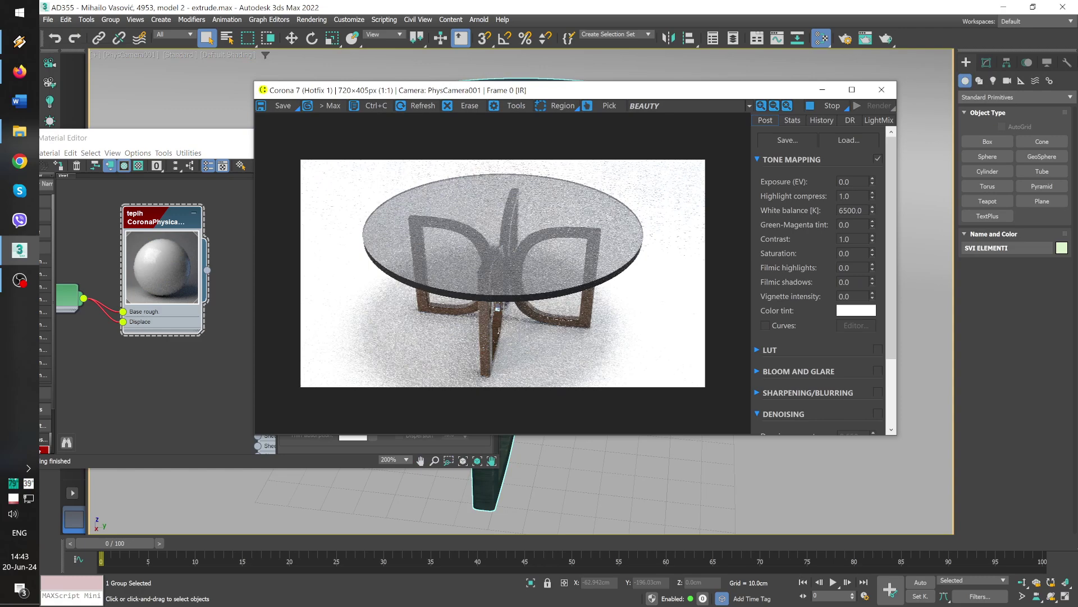
left_click_drag(873, 184, 875, 330)
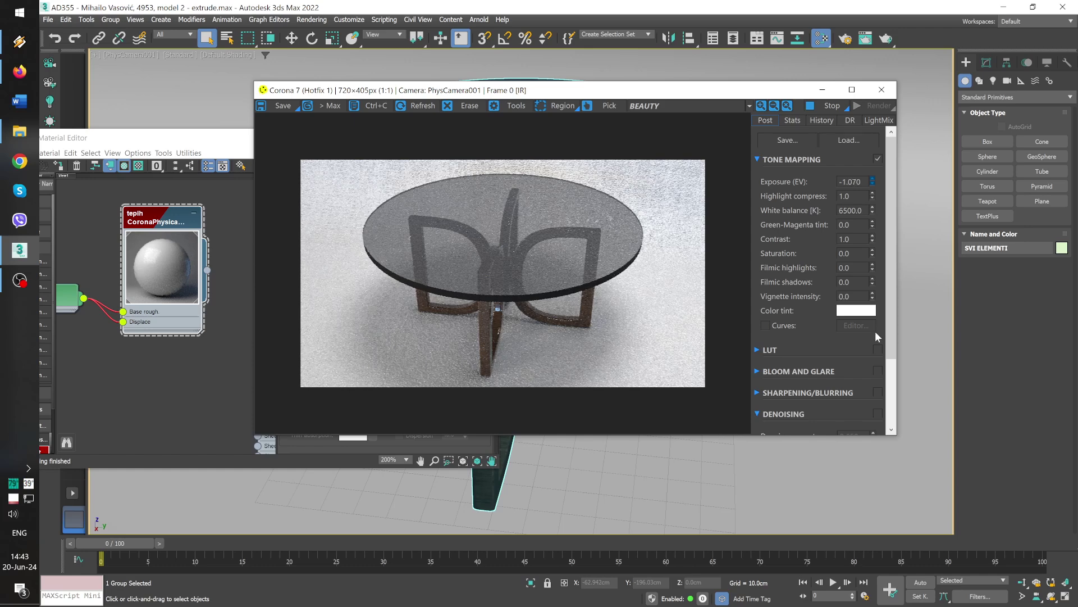
left_click_drag(484, 92, 635, 81)
left_click_drag(236, 153, 429, 187)
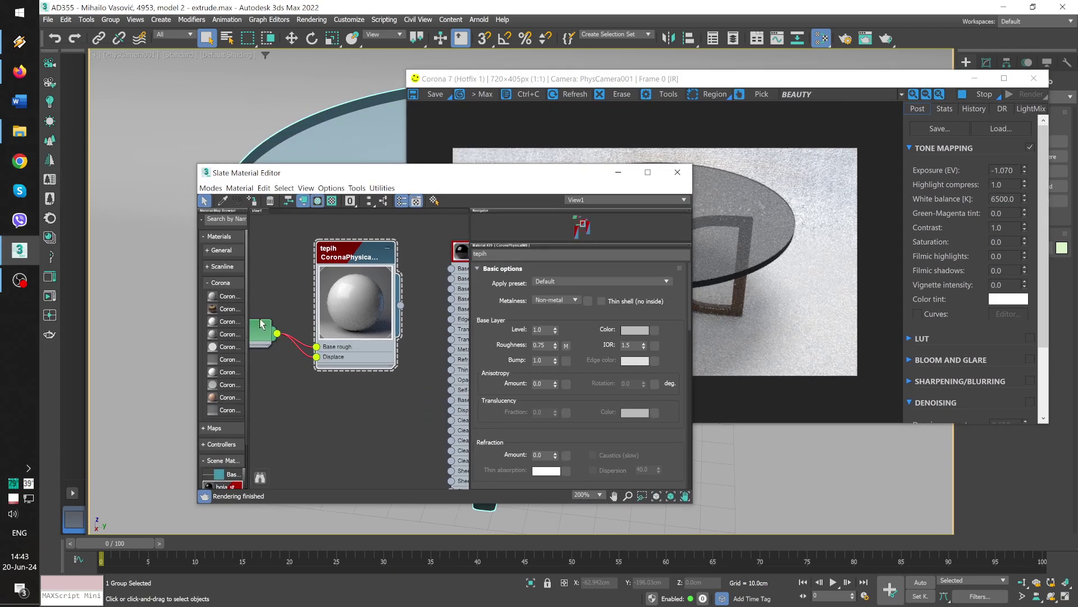
Step: Wire the carpet Bitmap back into the tepih material's Base color input
key("l")
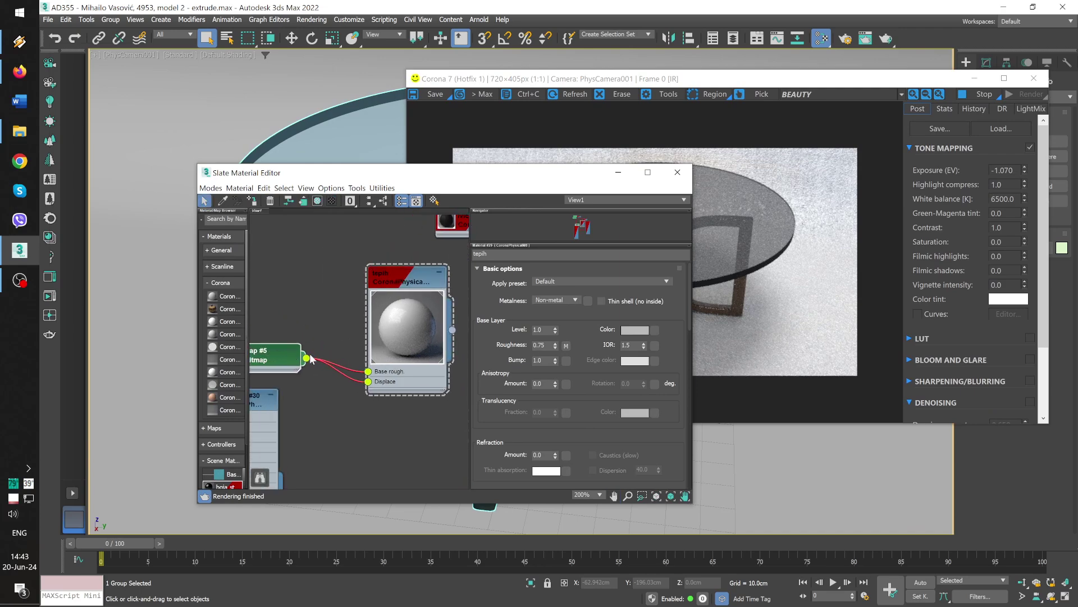
left_click_drag(311, 359, 371, 253)
left_click(393, 266)
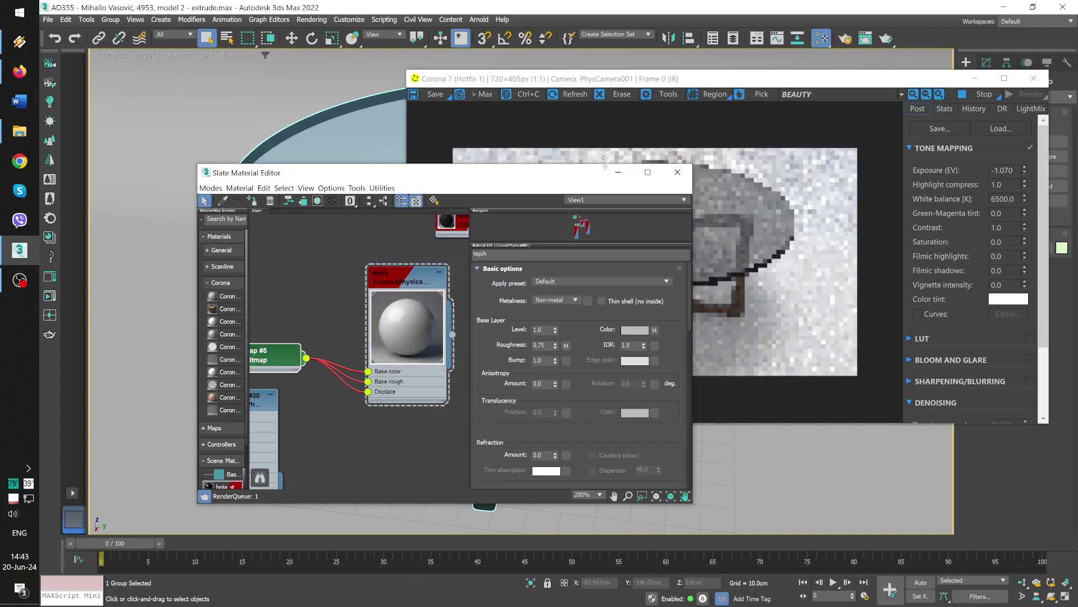
left_click_drag(531, 178, 316, 175)
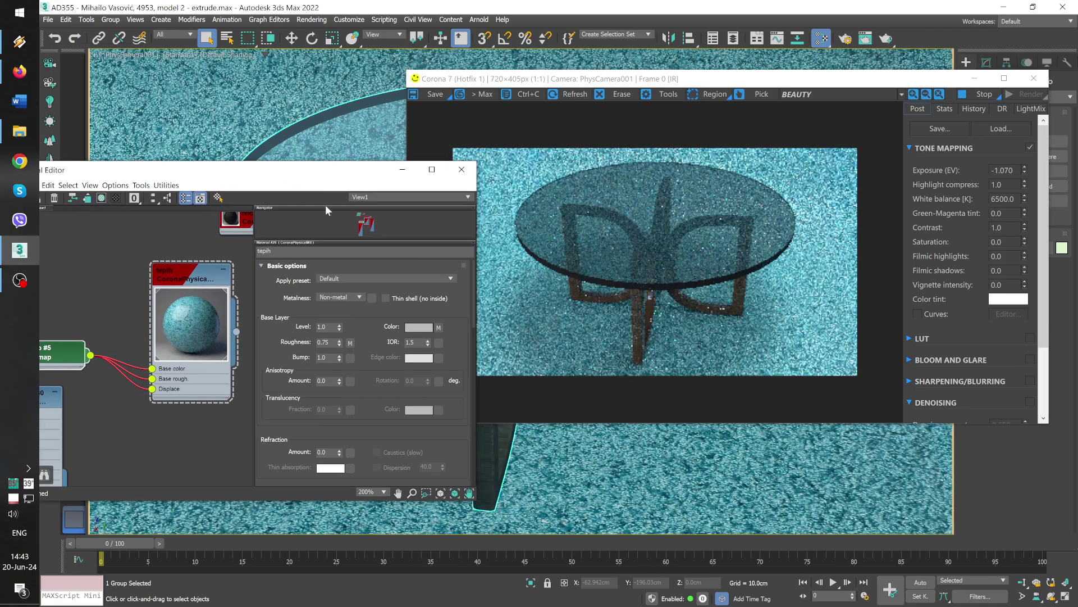
left_click_drag(659, 83, 208, 101)
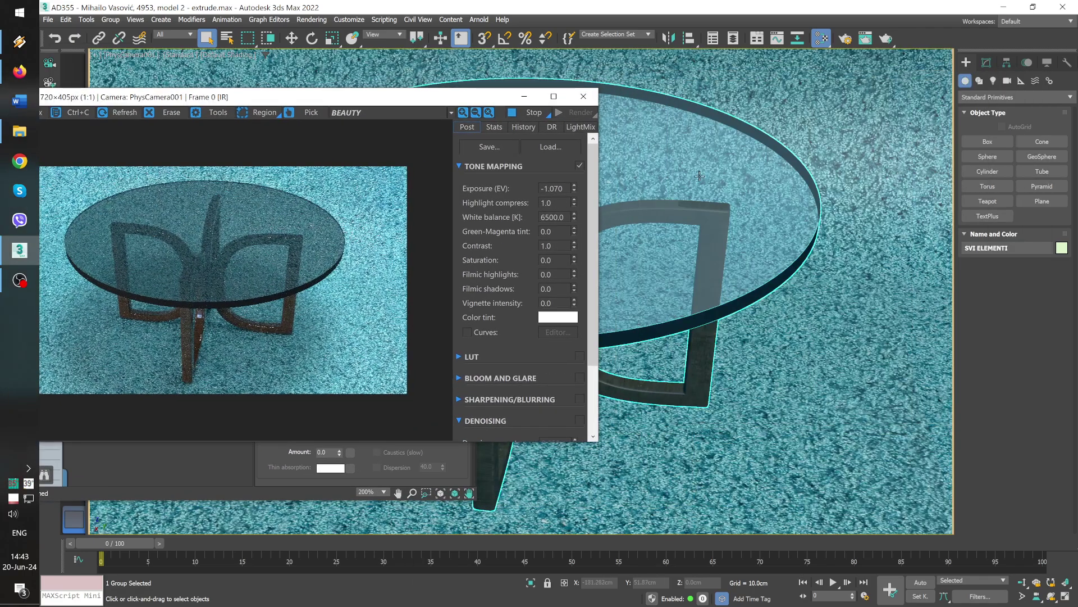
Step: Open the table group and remove the Edit Poly modifier from the glass top staklo
left_click(986, 62)
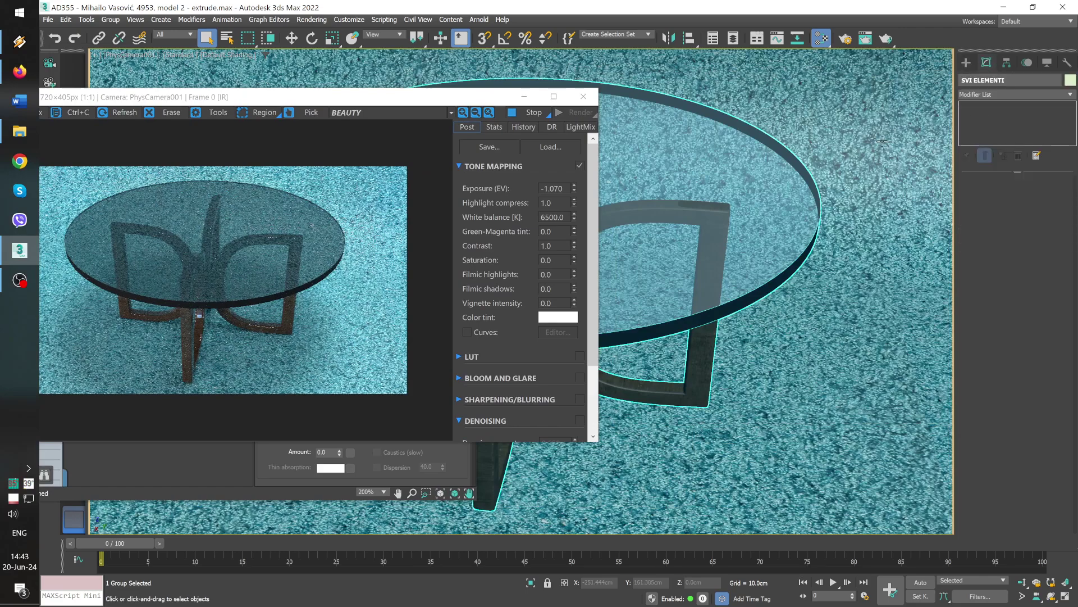
left_click(111, 20)
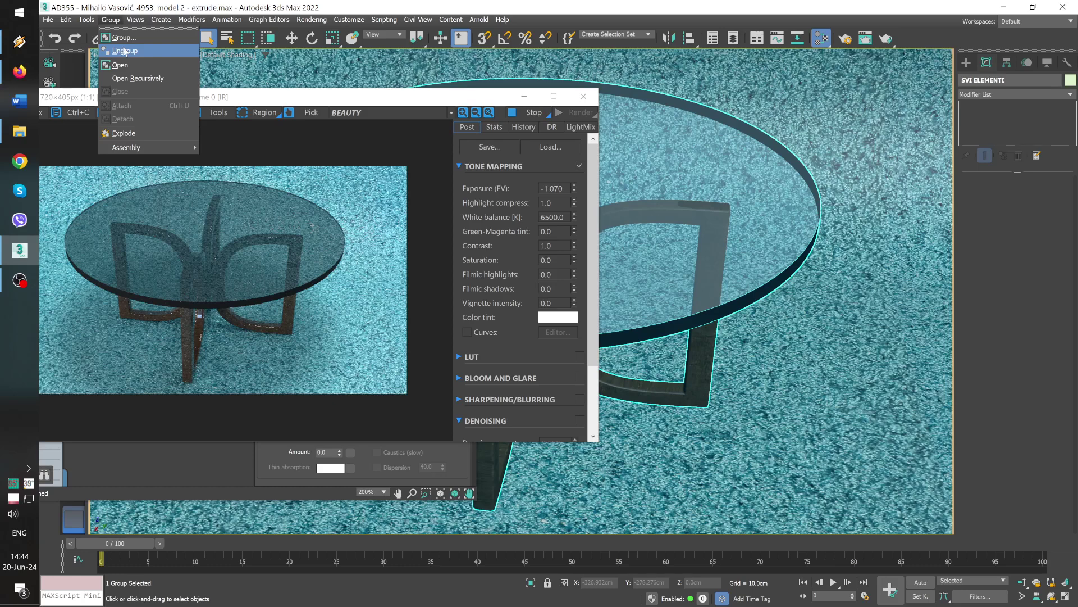
left_click(123, 65)
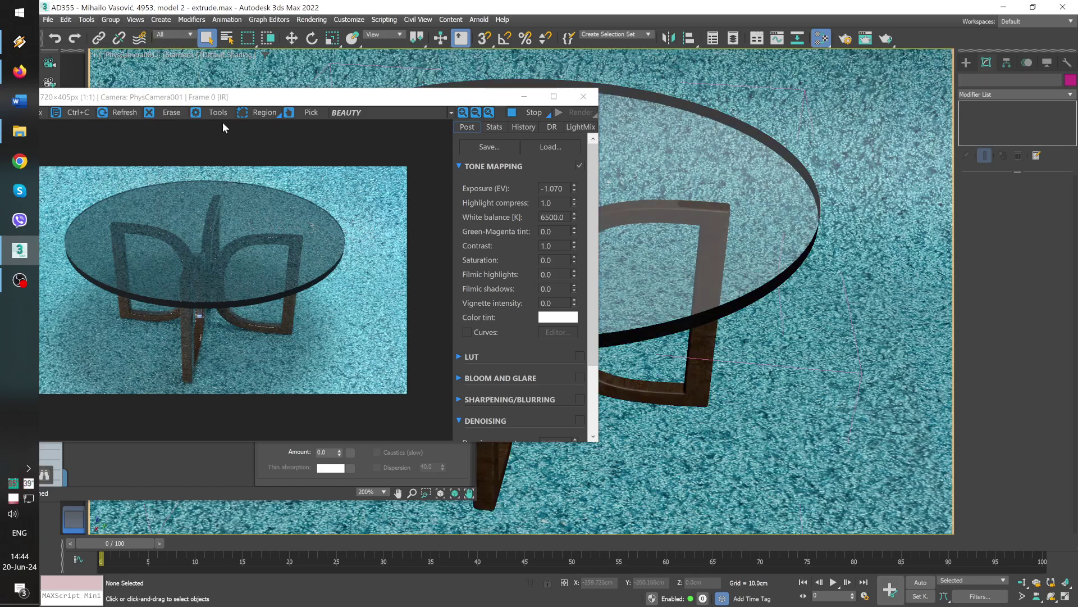
left_click(720, 196)
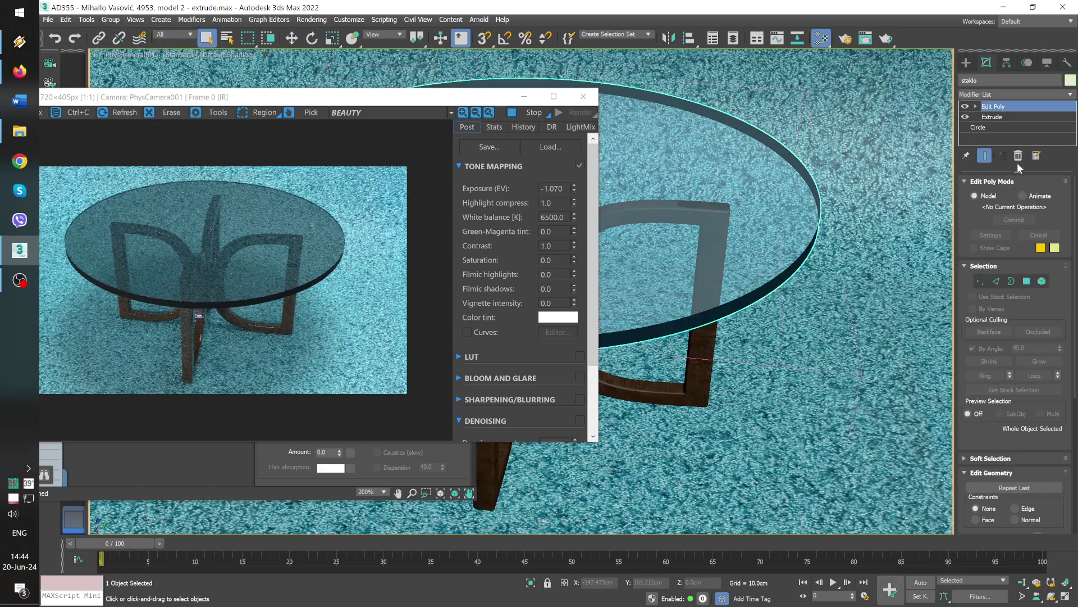
left_click(1018, 157)
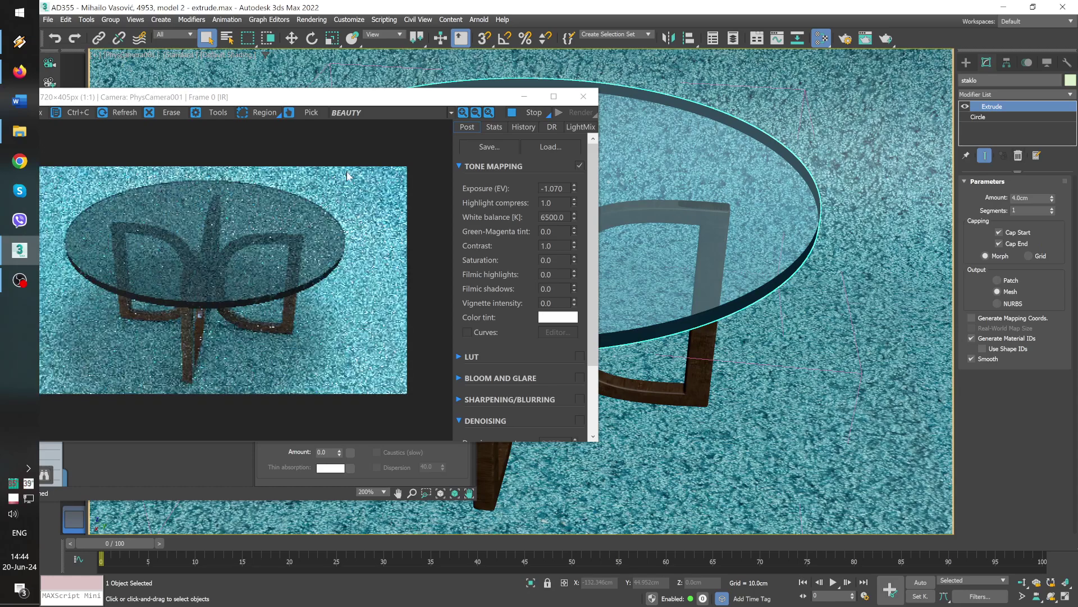
left_click_drag(308, 99, 835, 102)
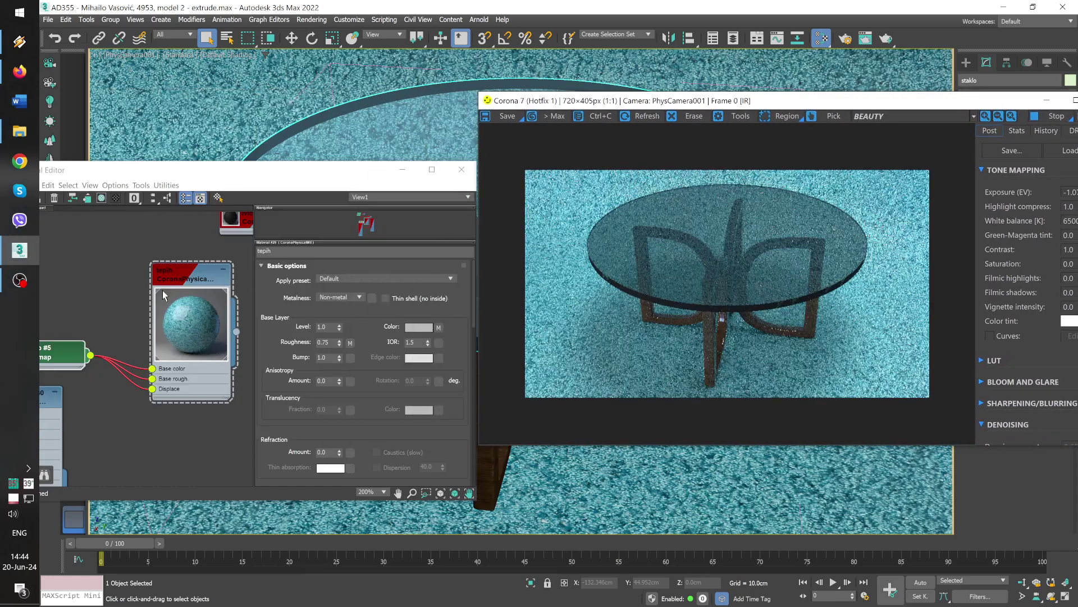
Step: Apply the Glass laminated preset to the boja stakla material
middle_click_drag(163, 291, 90, 386)
left_click(244, 375)
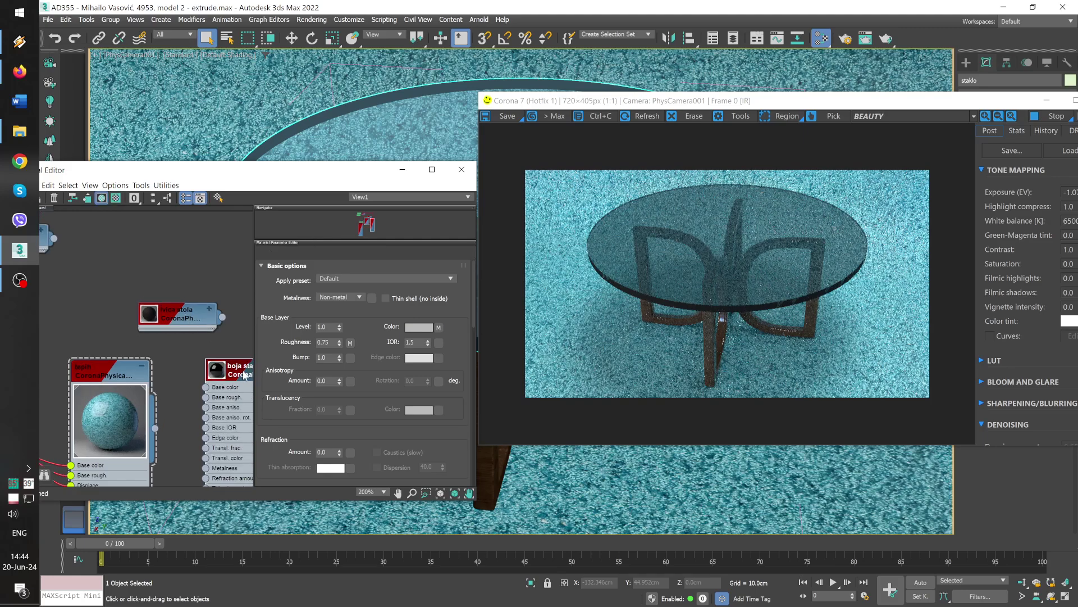
double_click(250, 372)
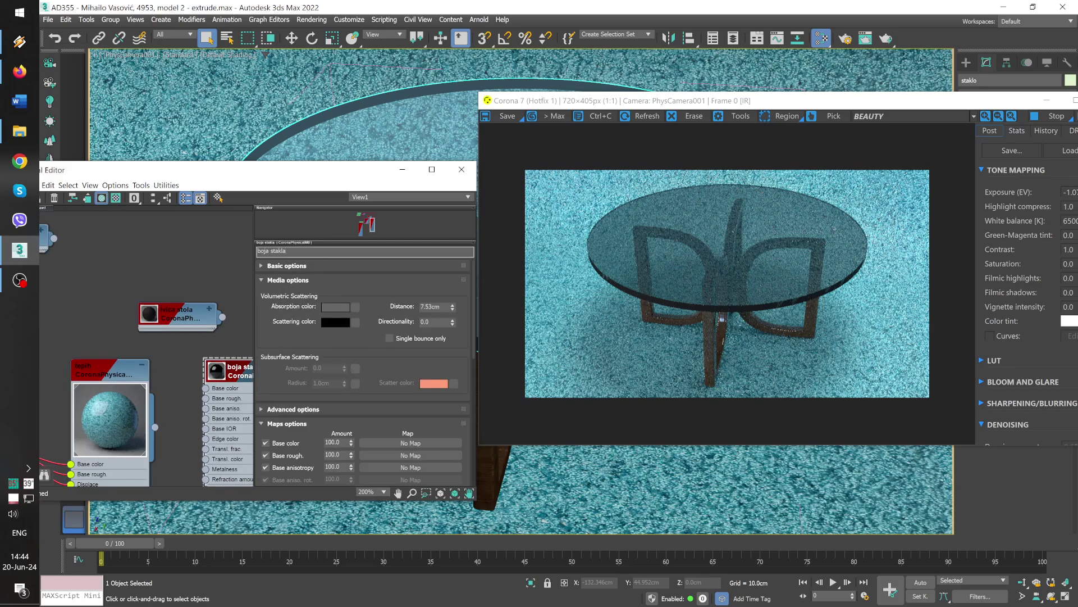
left_click(297, 266)
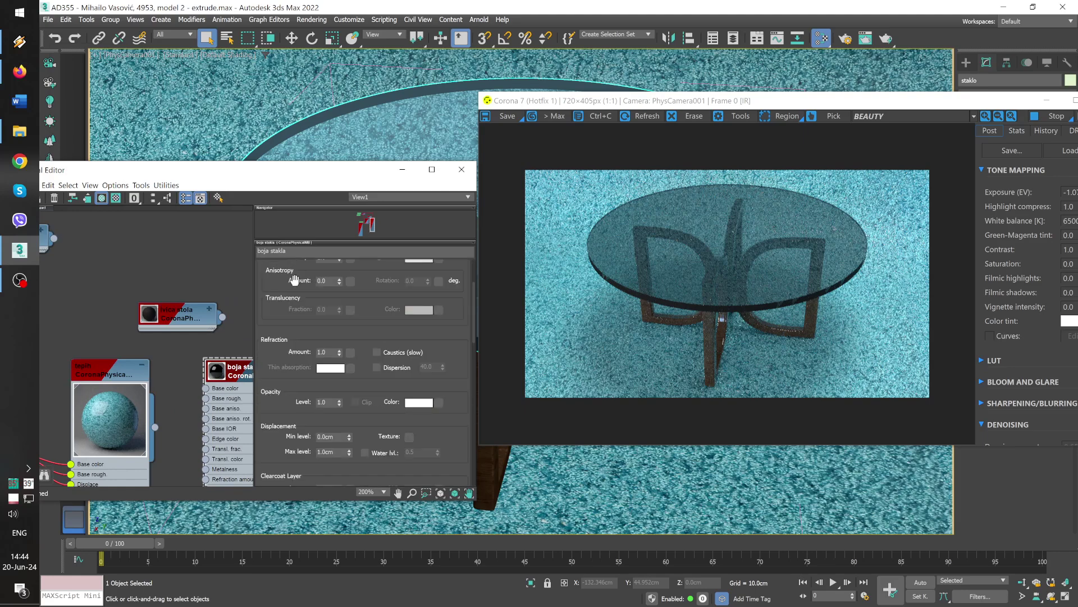
left_click(358, 278)
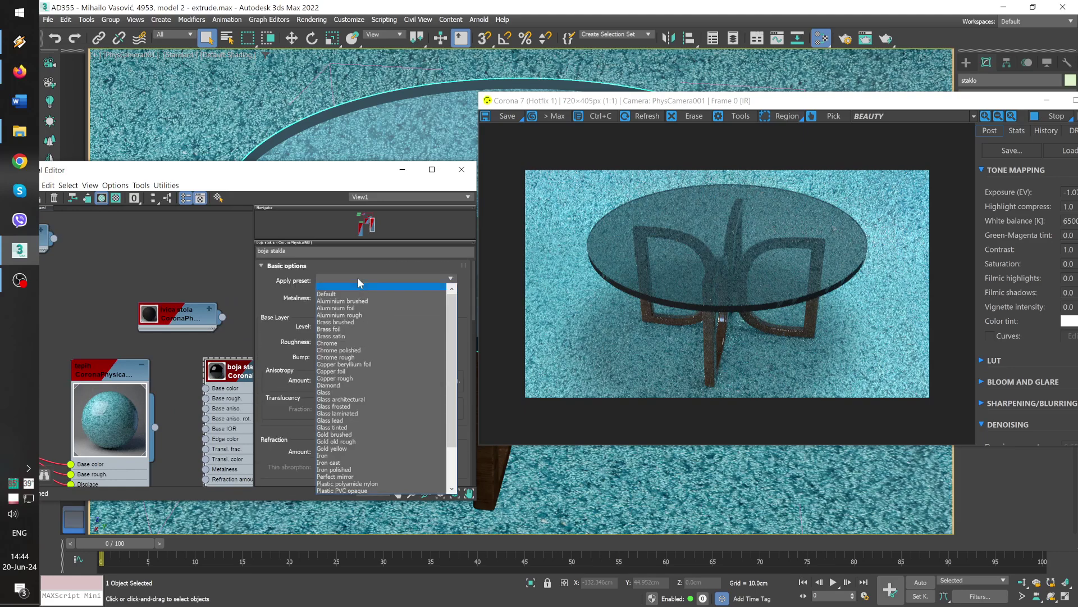
left_click(370, 412)
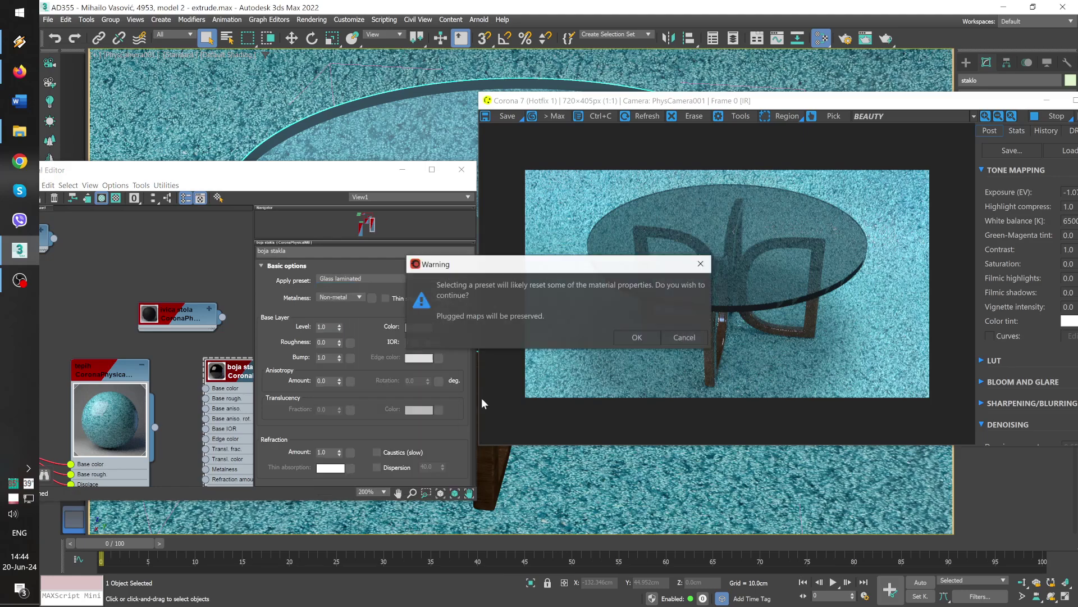
left_click(630, 336)
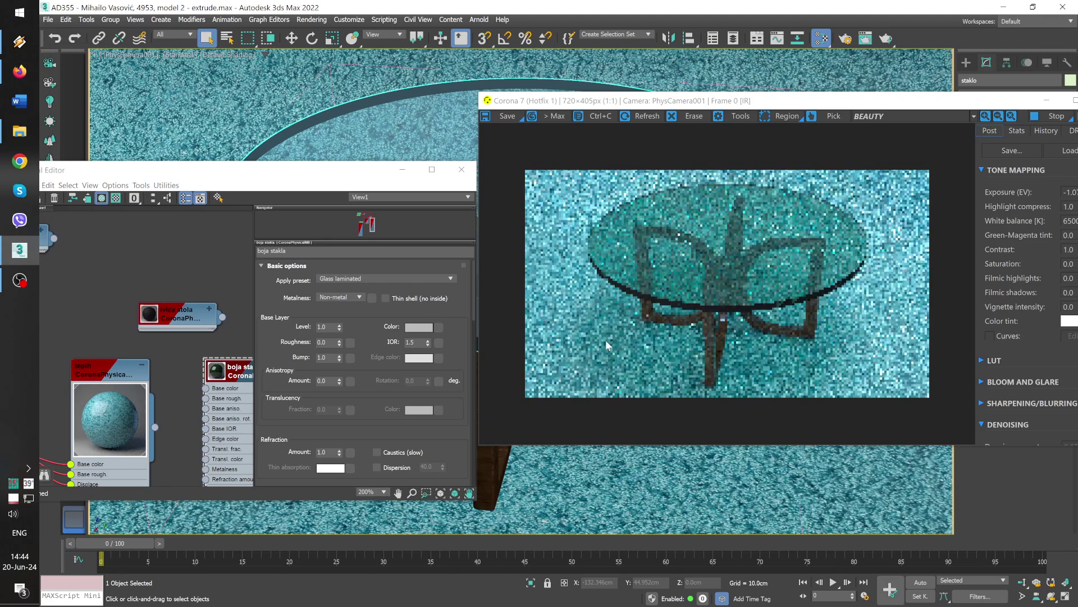
Step: Desaturate boja stakla's scattering colour to neutral grey 96,96,96
left_click_drag(294, 431, 308, 266)
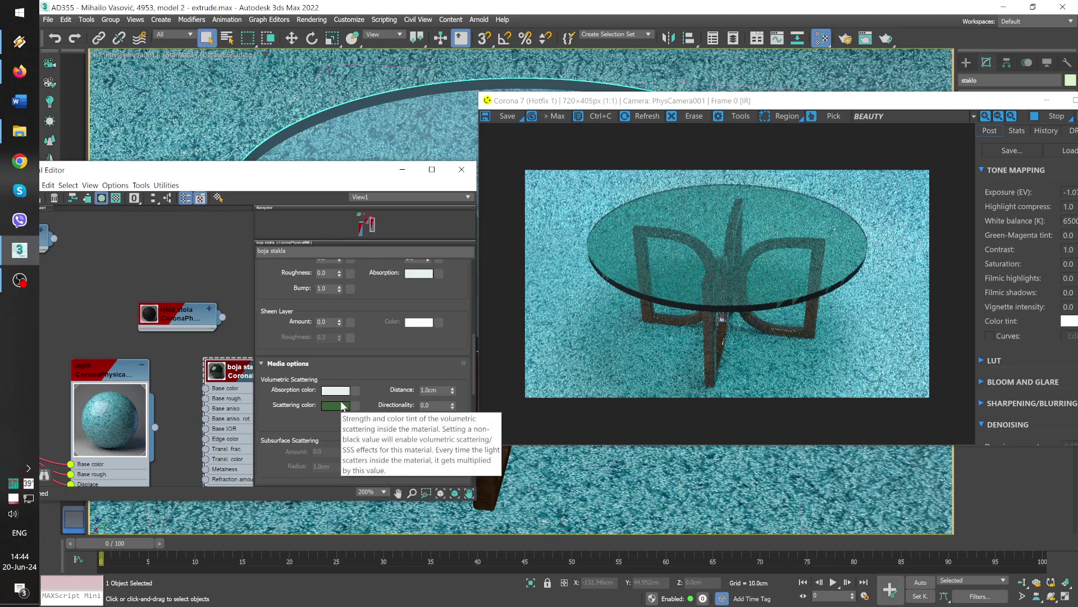
left_click(337, 406)
left_click_drag(627, 135, 191, 122)
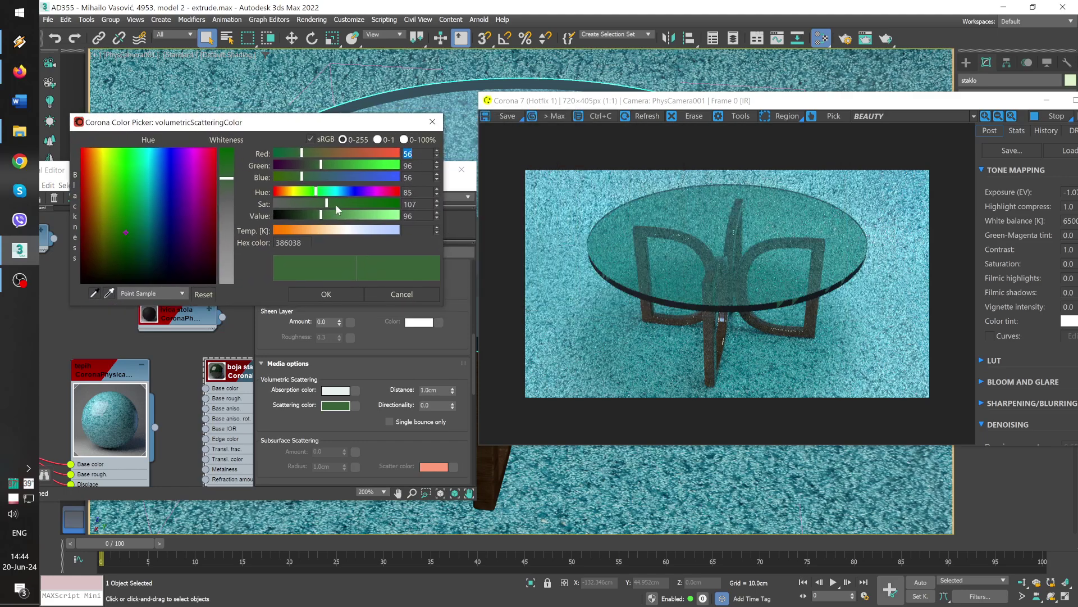
left_click_drag(337, 205, 219, 204)
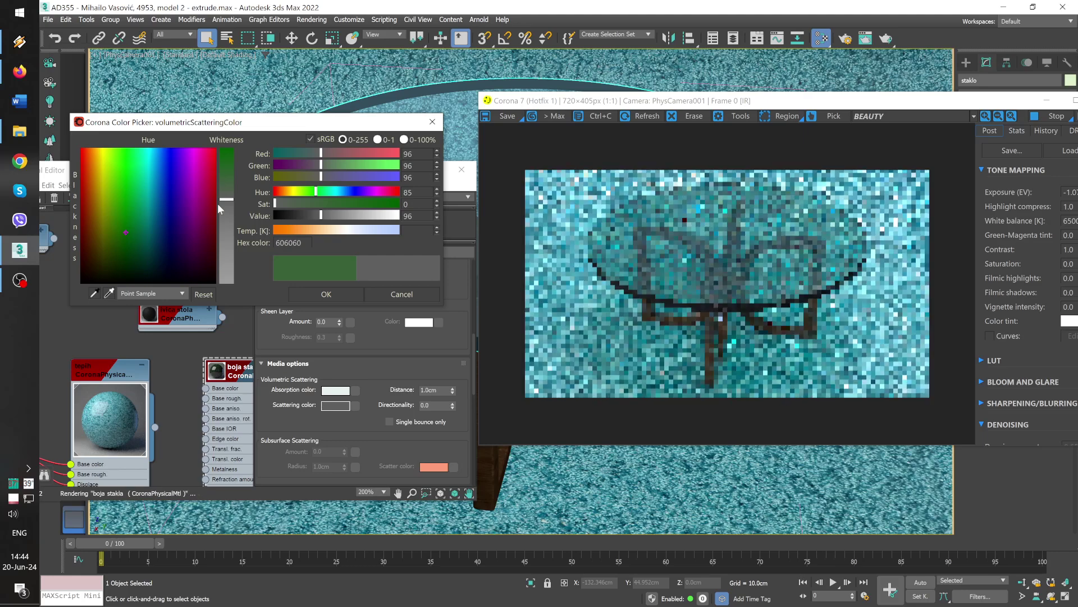
left_click(342, 291)
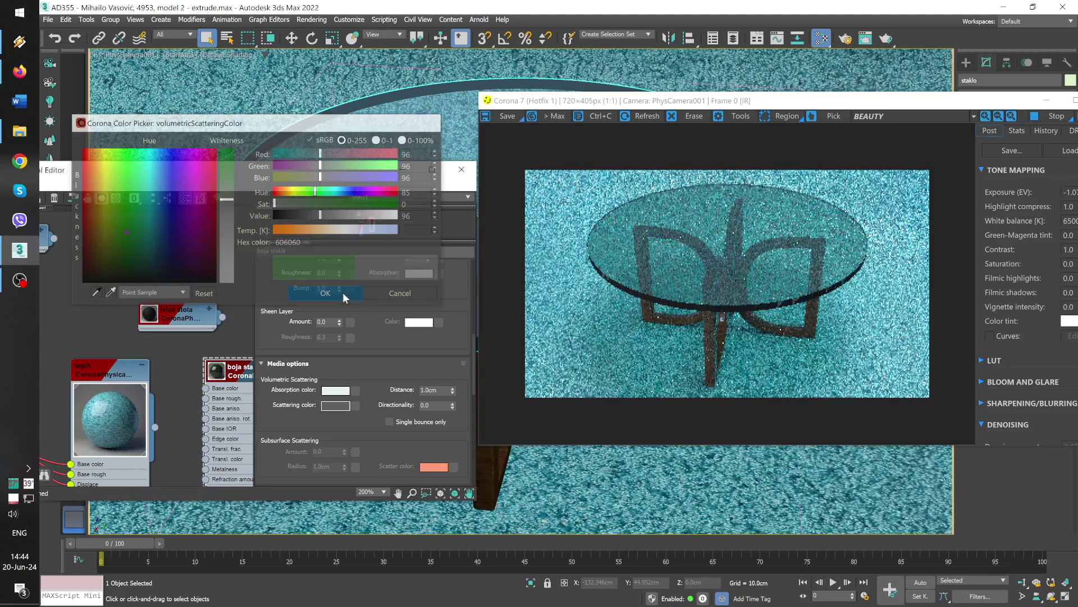
left_click_drag(337, 180, 371, 173)
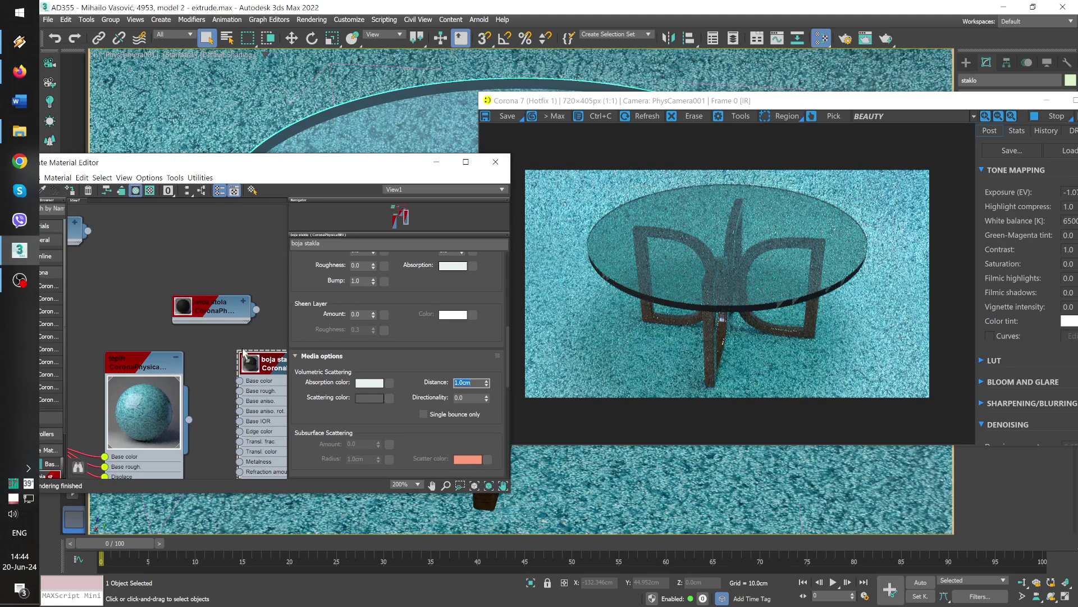
middle_click_drag(244, 352, 276, 313)
left_click_drag(324, 174, 465, 151)
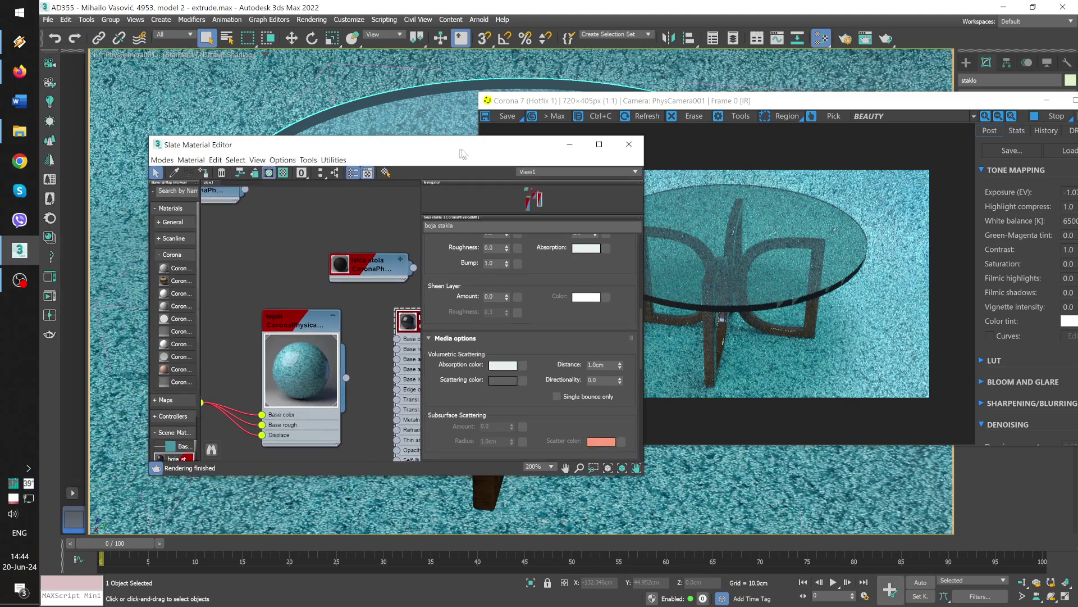
left_click(1003, 7)
Step: Browse to desk stuff > 1 hdr > HDR fajlovi and drag kitchen_probe long lat 2 into 3ds Max
double_click(78, 32)
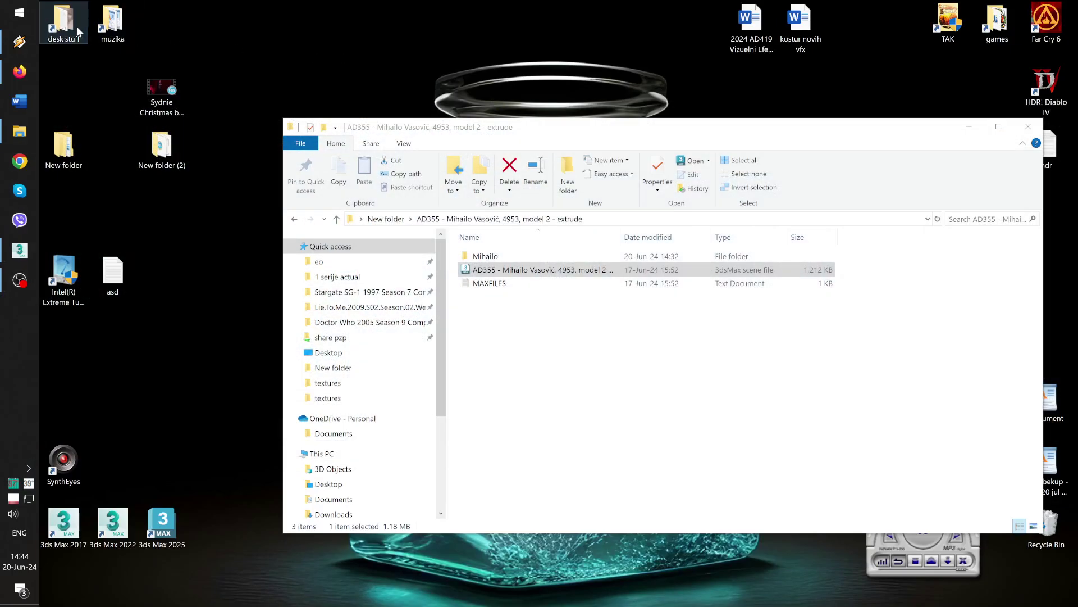
left_click(542, 275)
double_click(543, 273)
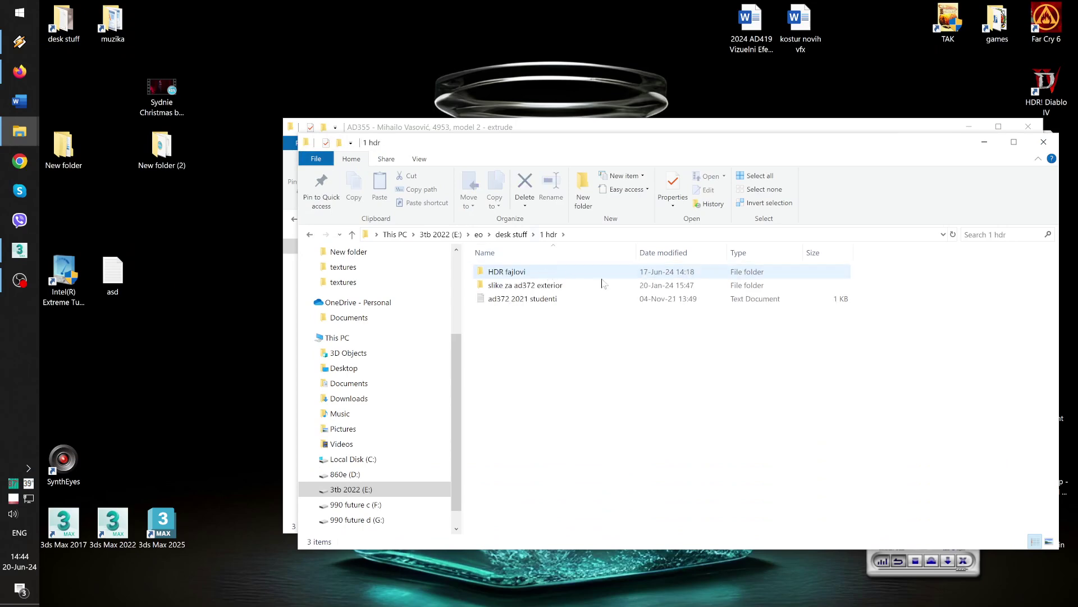
double_click(604, 273)
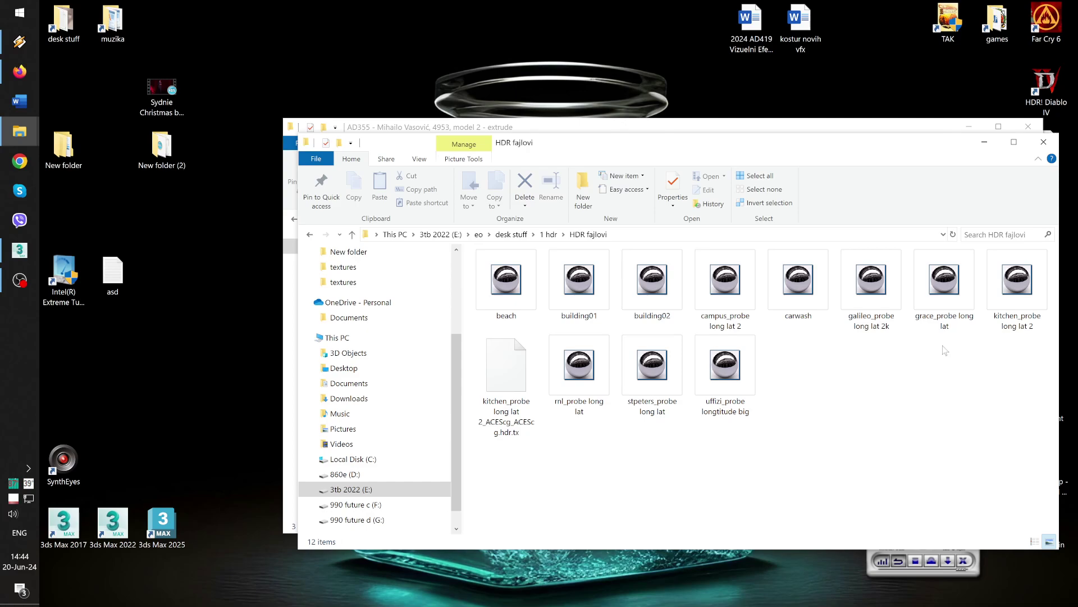
mouse_move(1004, 303)
left_mouse_down()
mouse_move(190, 251)
mouse_move(412, 325)
mouse_move(353, 336)
left_mouse_up()
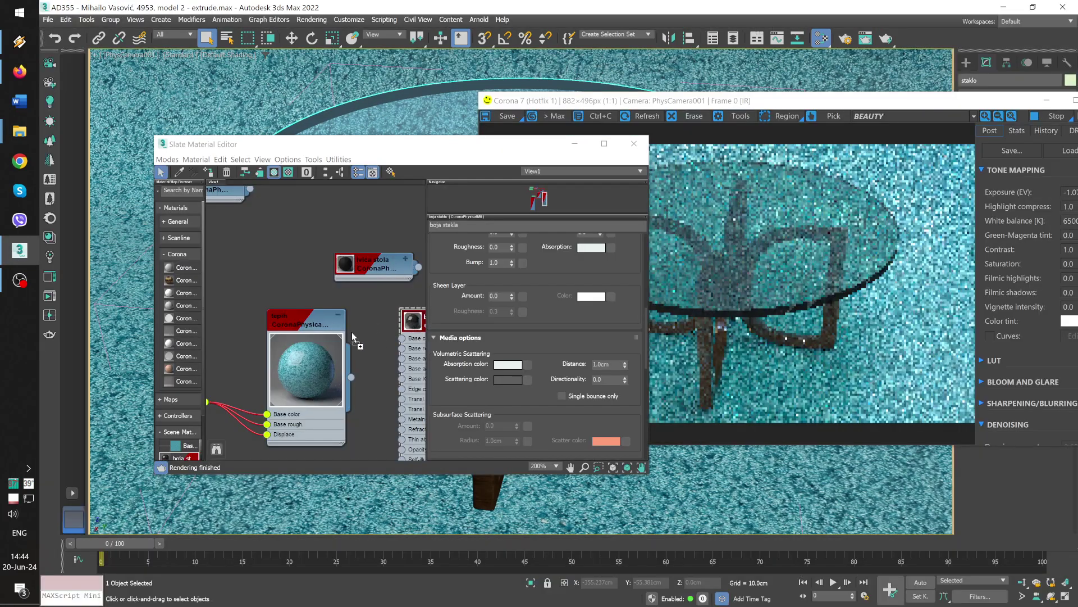
Step: Add the HDR as Bitmap Map #9 and bring the current environment map into Slate as an instance
left_click_drag(264, 241, 264, 243)
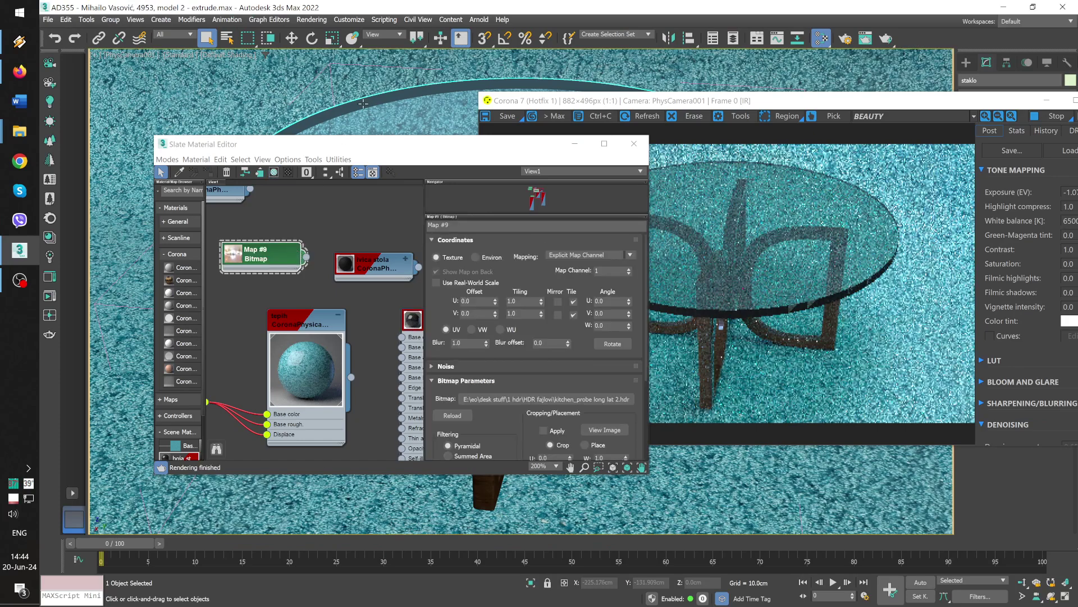
key("8")
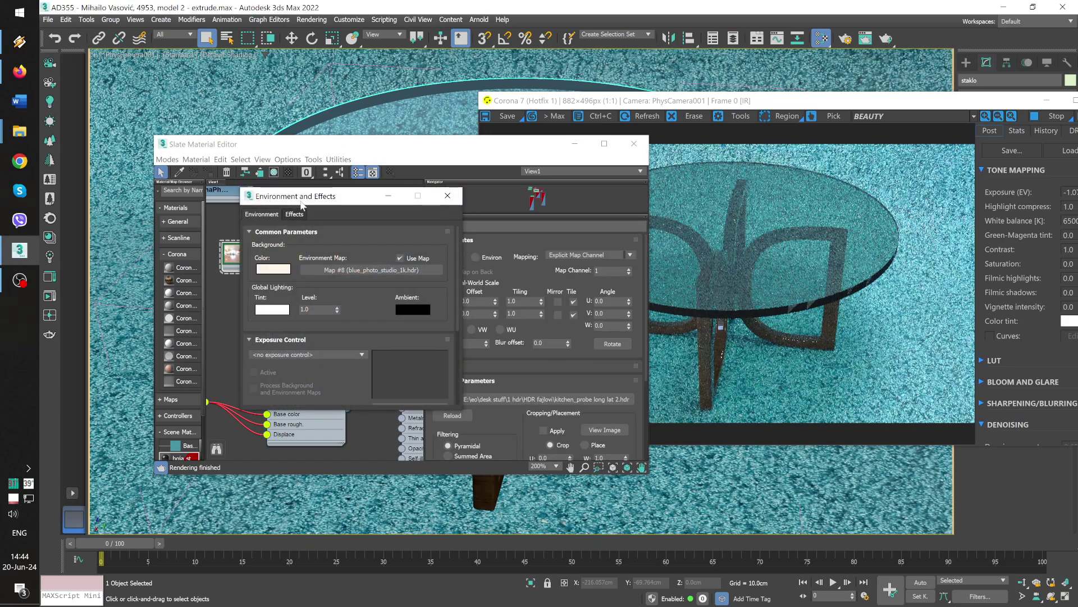
left_click_drag(297, 192, 509, 192)
left_click_drag(537, 265, 274, 226)
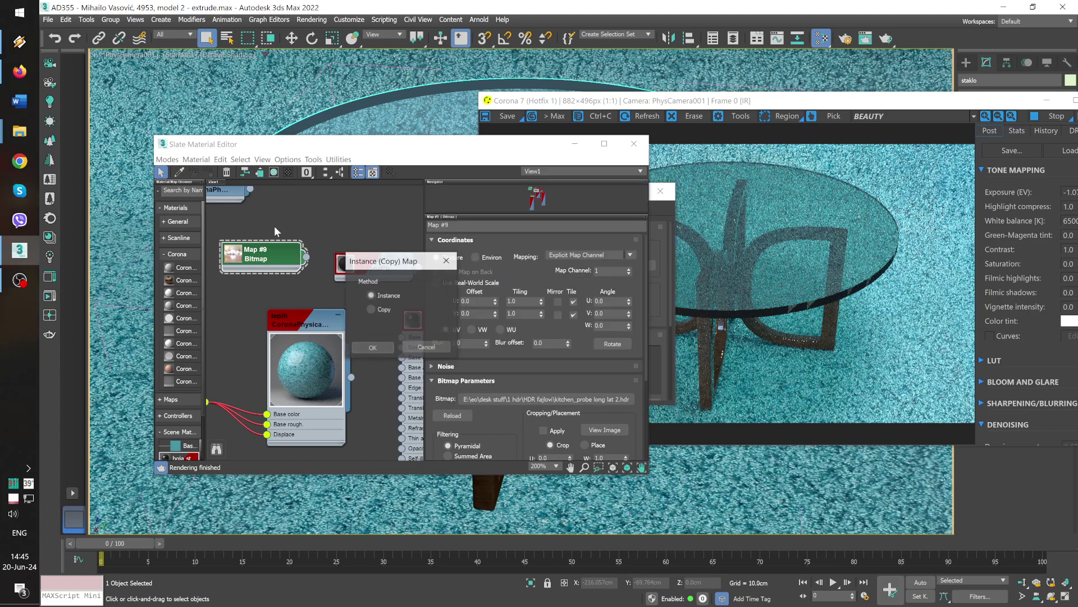
left_click(377, 345)
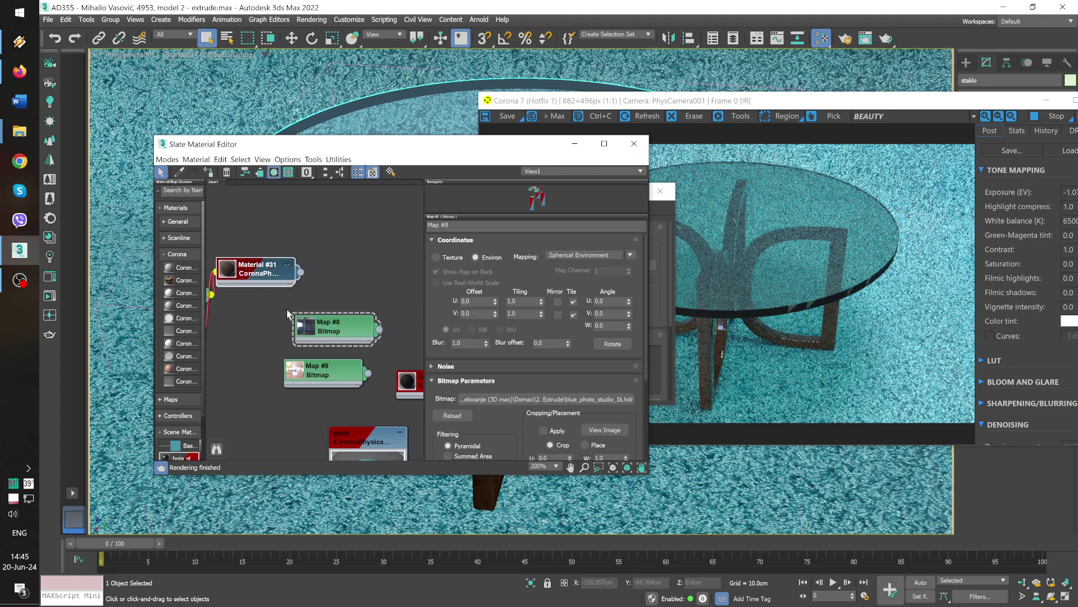
middle_click_drag(227, 315, 351, 306)
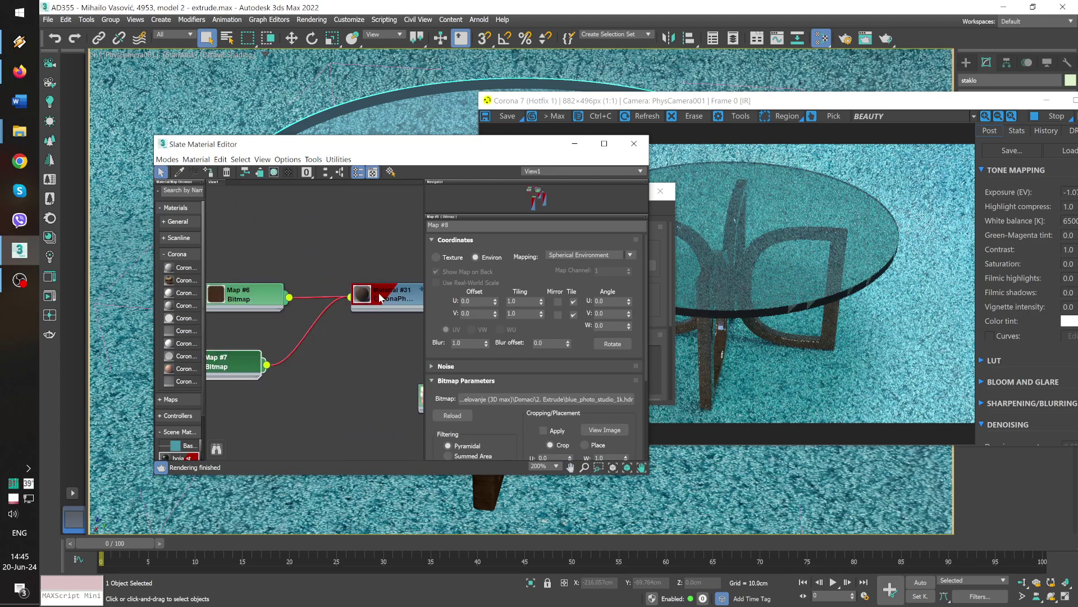
middle_click_drag(238, 306, 219, 336)
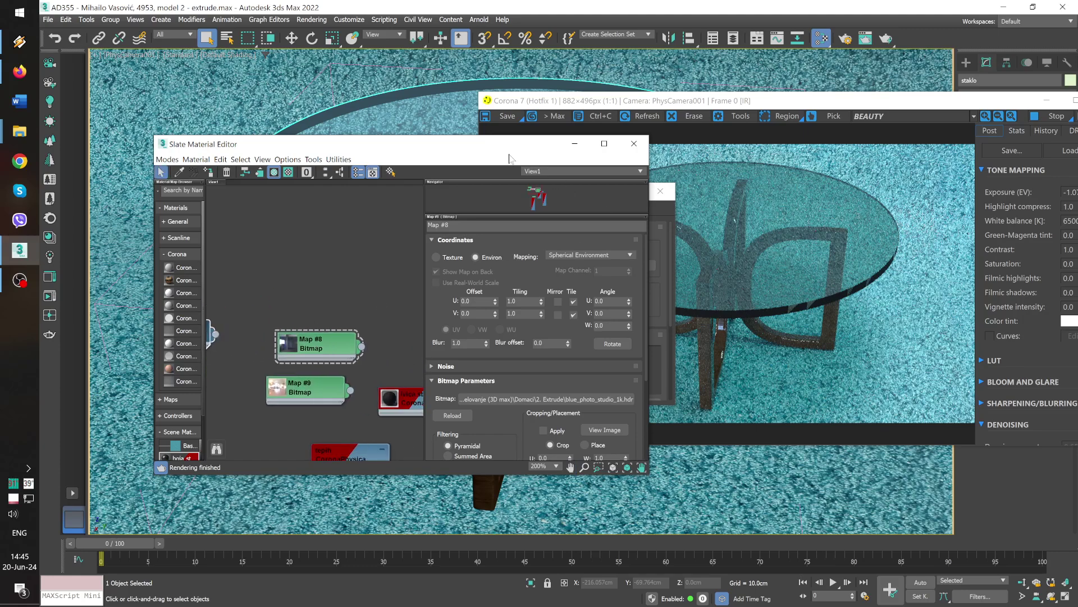
Step: Make Map #9, kitchen_probe long lat 2.hdr, the scene's Environment Map
left_click_drag(518, 151, 367, 179)
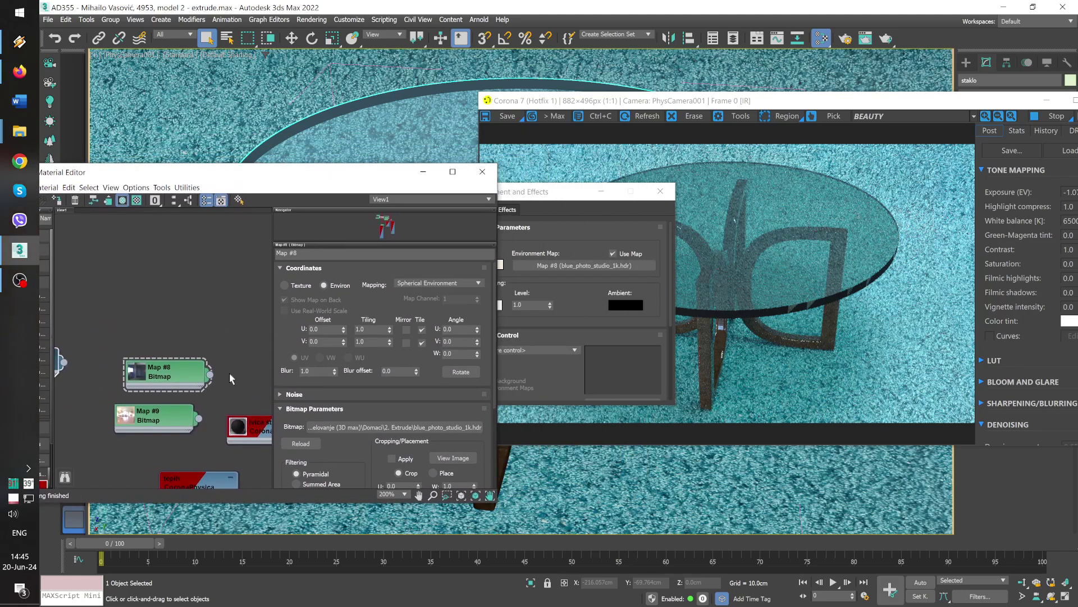
mouse_move(199, 422)
left_mouse_down()
mouse_move(558, 292)
mouse_move(579, 268)
left_mouse_up()
left_click(530, 340)
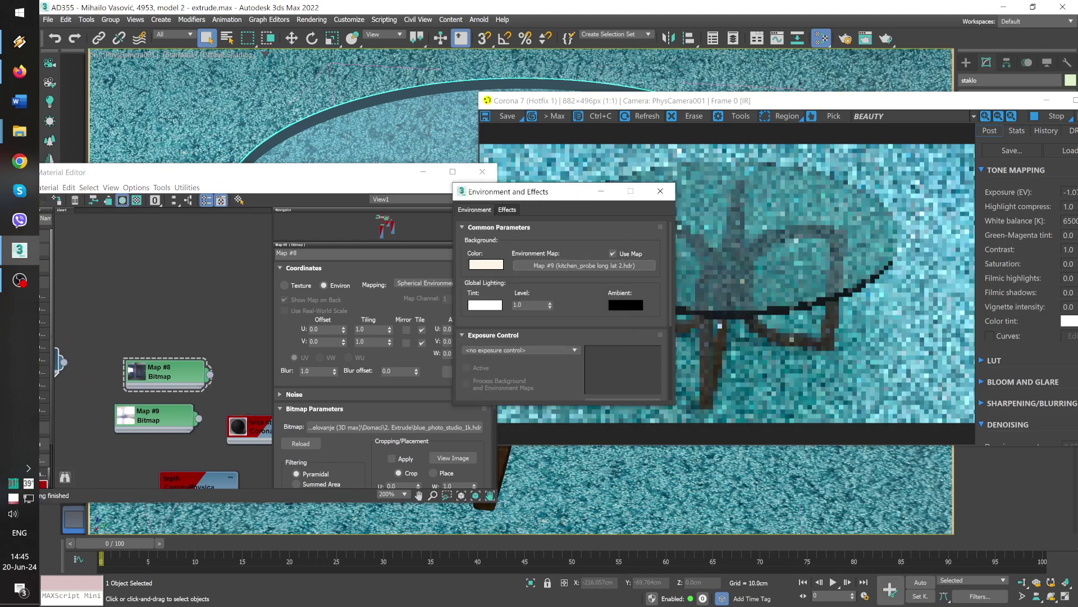
double_click(166, 409)
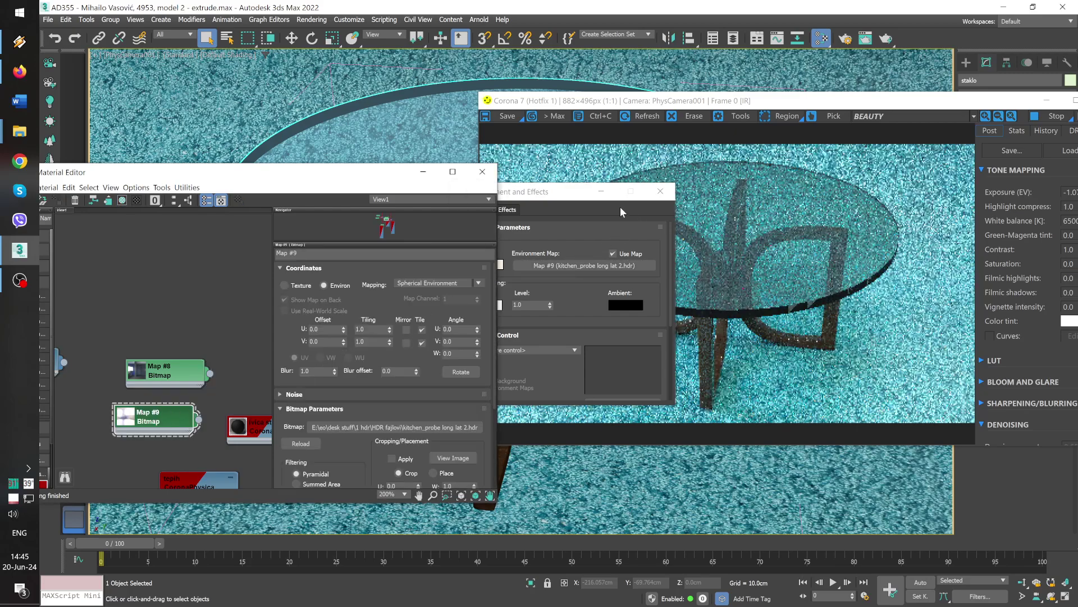
left_click_drag(565, 196, 377, 196)
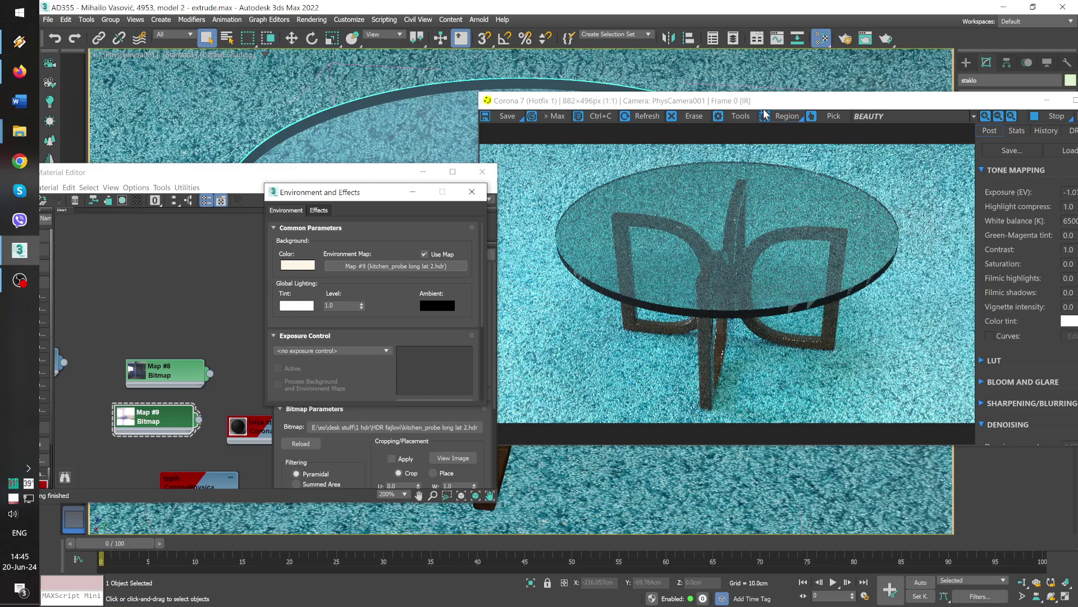
left_click_drag(766, 102, 712, 103)
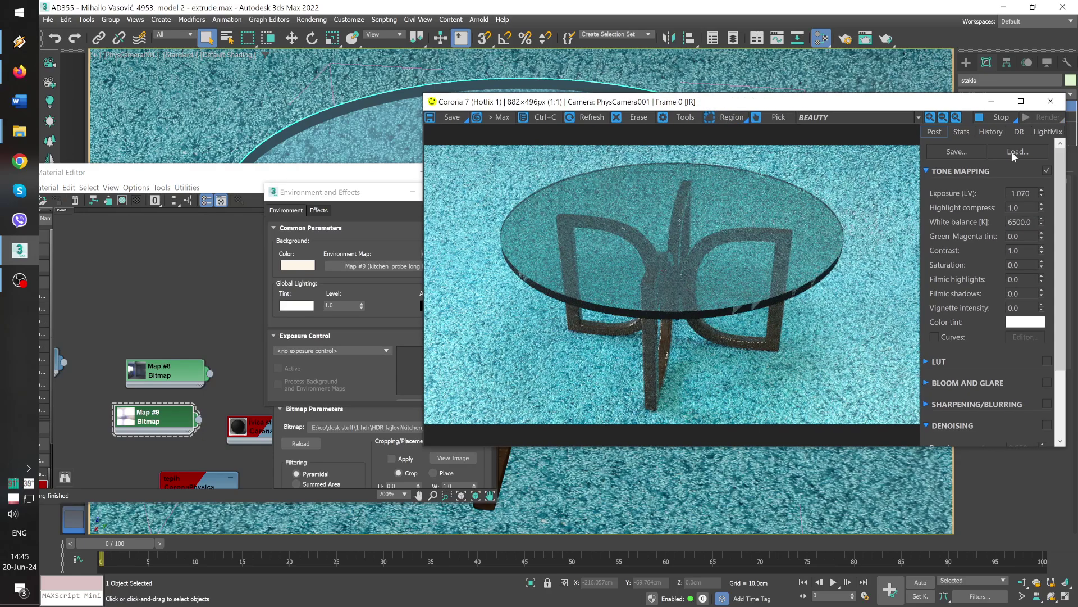
Step: Set blue studio HDRI Map #8 as the environment and A/B compare renders in Corona VFB
left_click(999, 133)
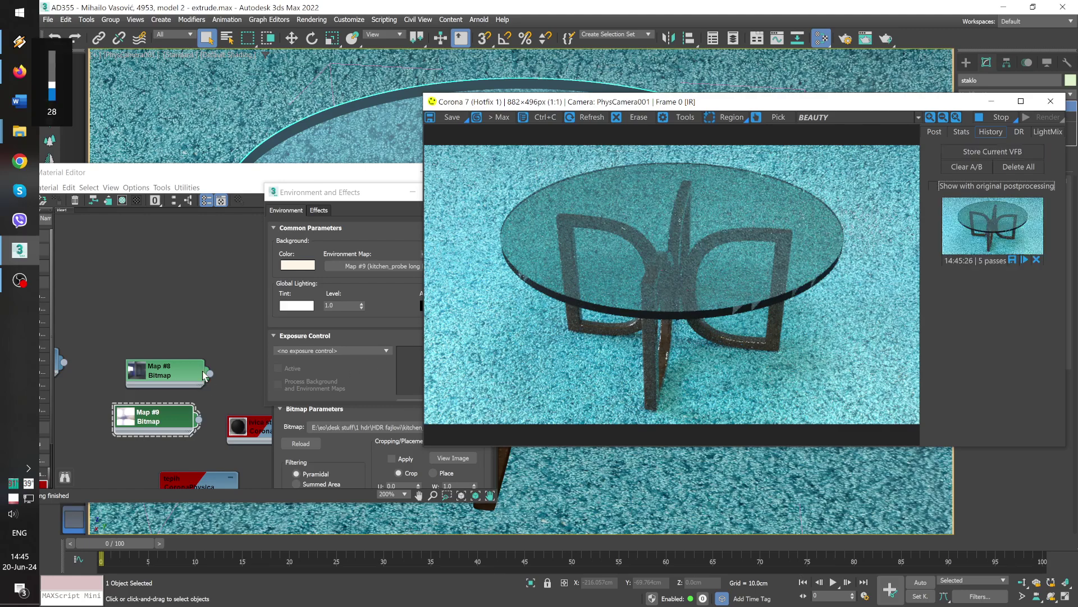
left_click_drag(209, 373, 245, 349)
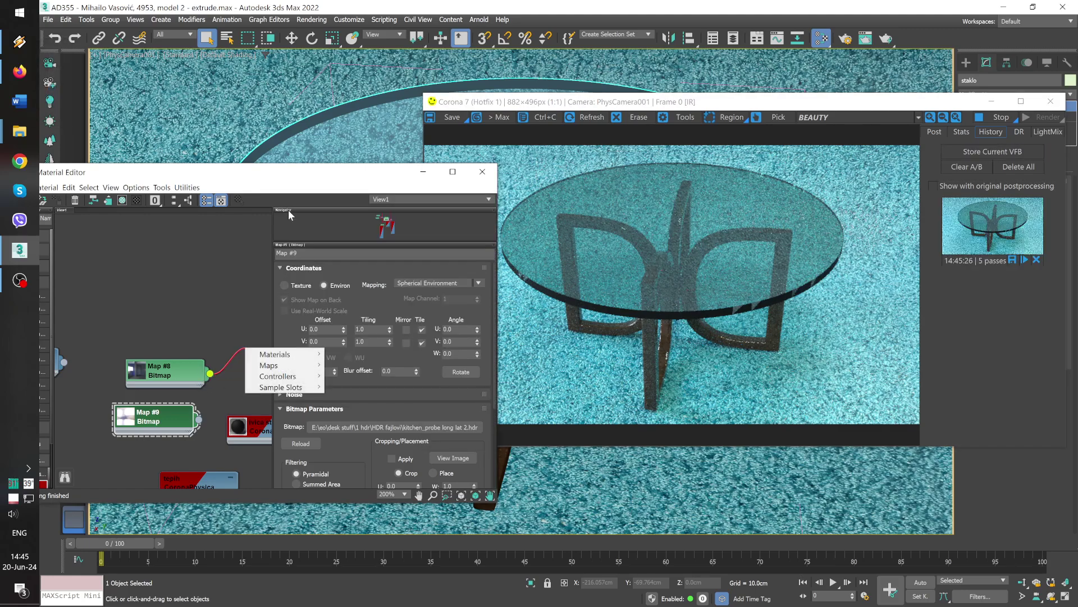
left_click(384, 30)
key("8")
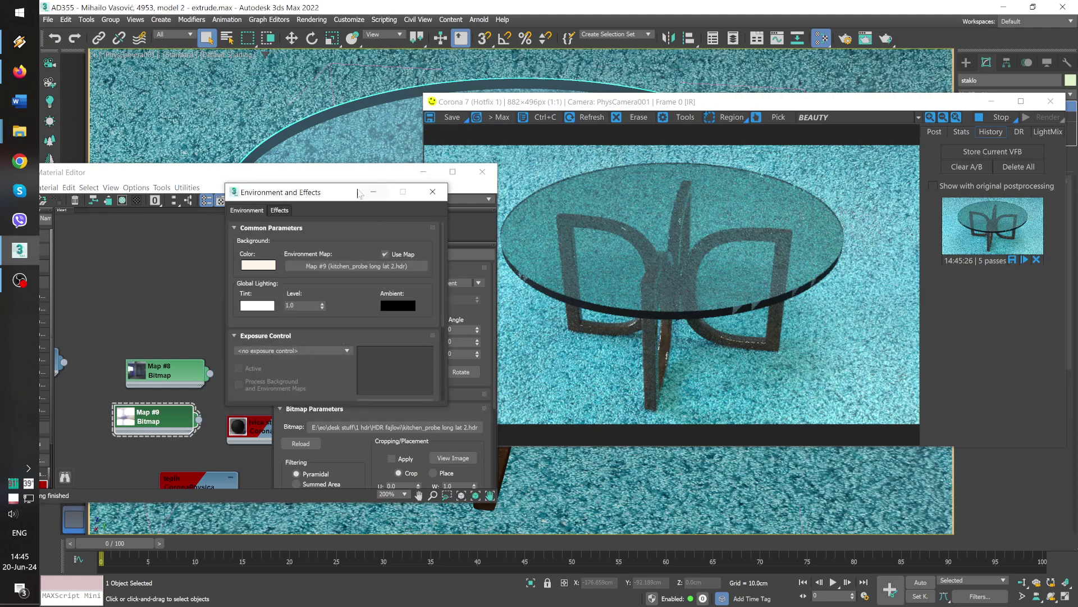
left_click_drag(358, 194, 385, 57)
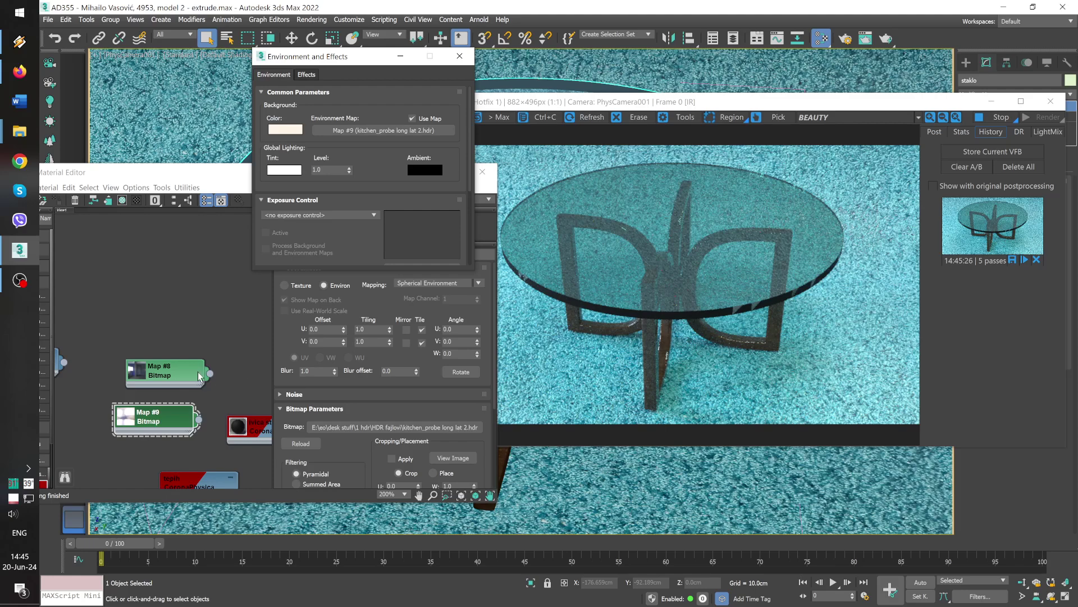
left_click_drag(209, 373, 360, 130)
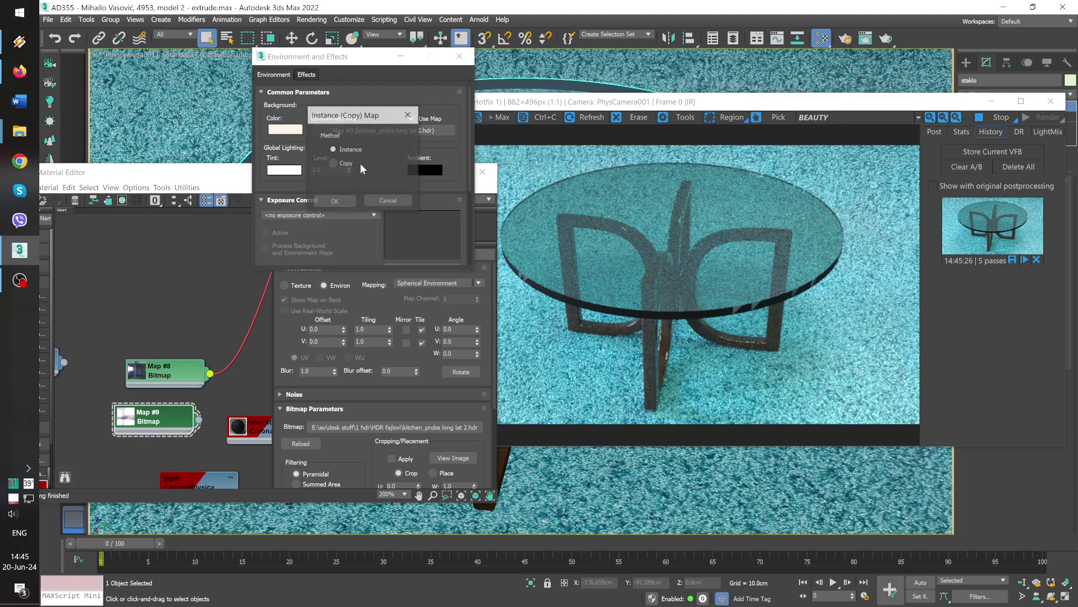
left_click(335, 200)
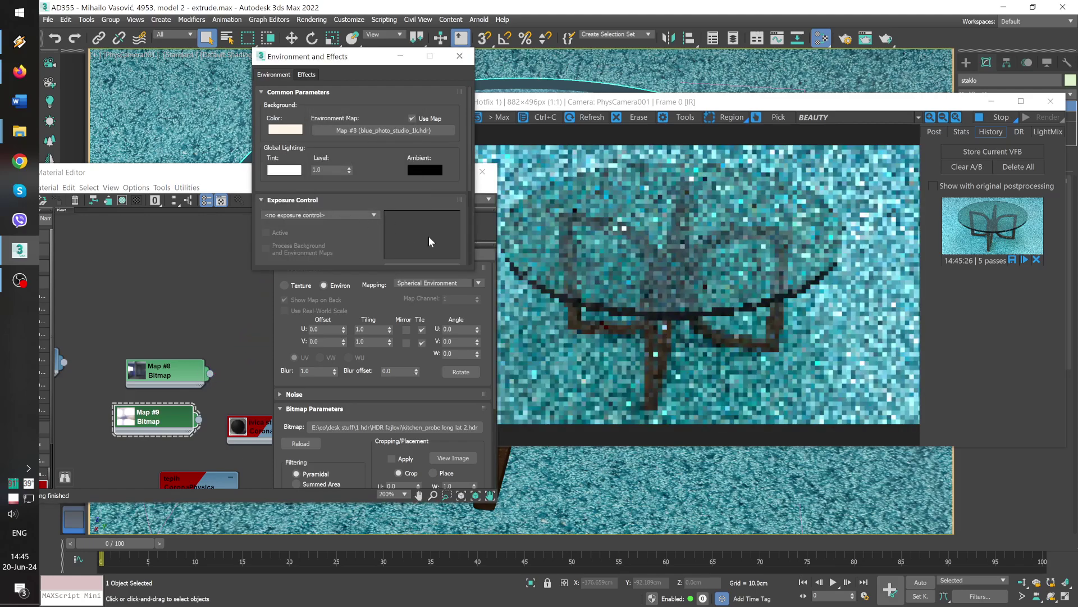
left_click(673, 298)
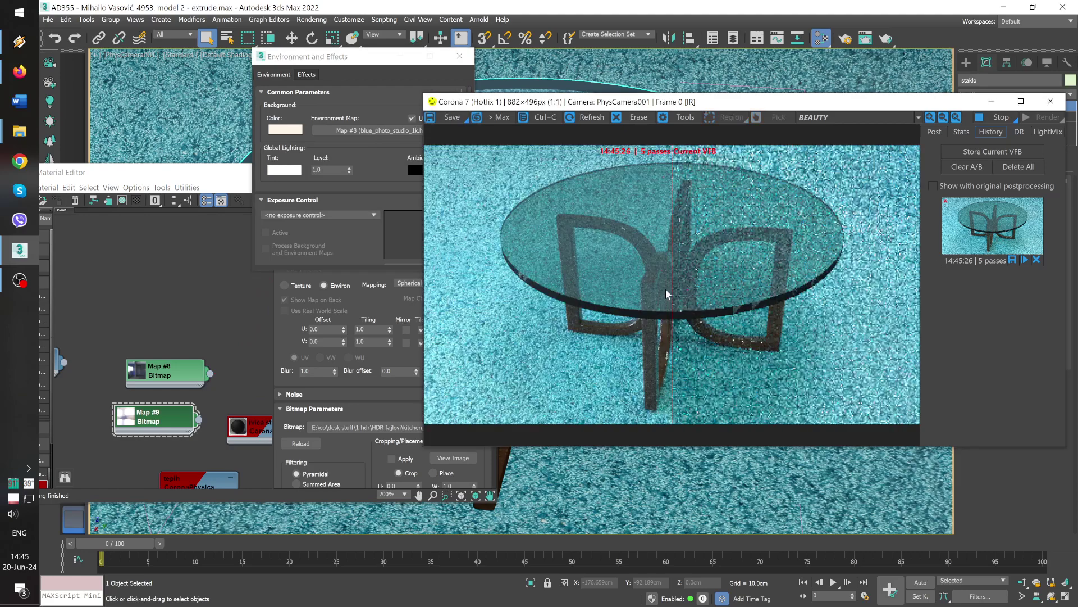
mouse_move(673, 289)
left_mouse_down()
mouse_move(547, 297)
mouse_move(866, 285)
left_mouse_up()
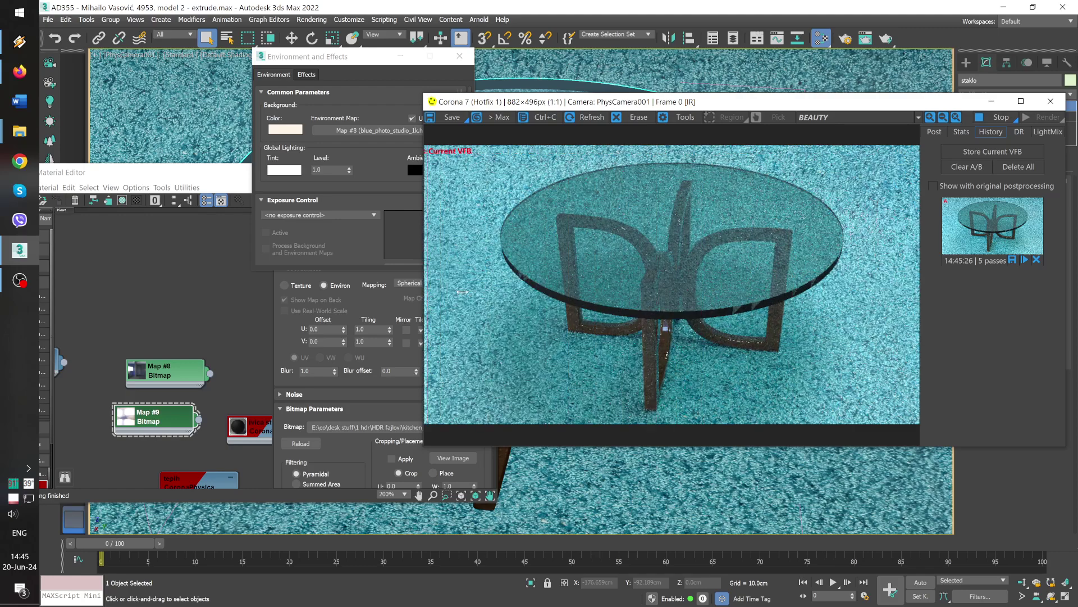
left_click_drag(865, 286, 573, 272)
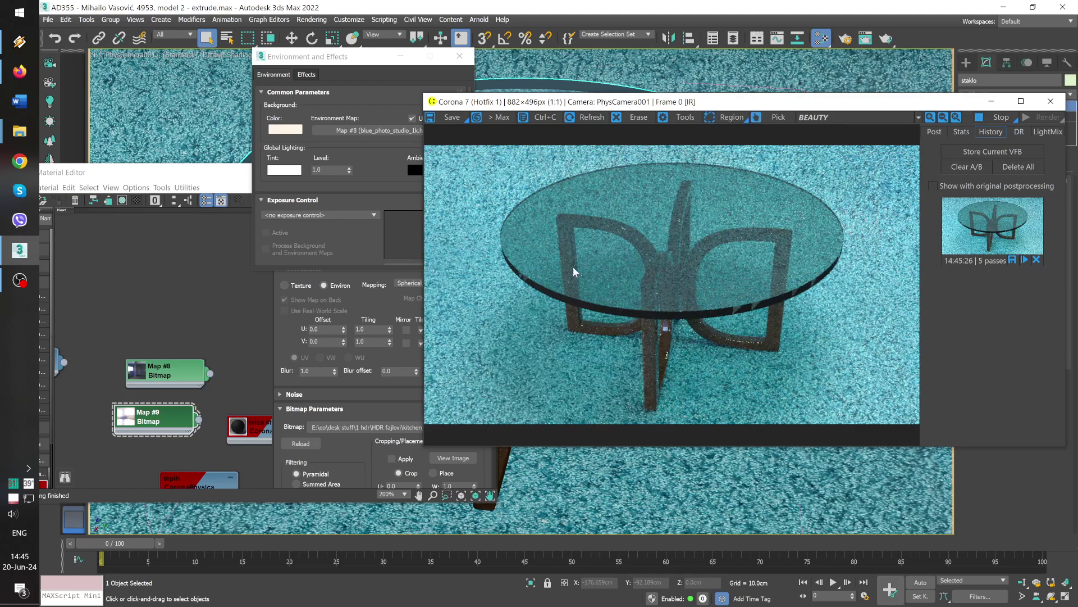
Step: Restore Map #9, the kitchen probe HDRI, as the environment map instance
left_click_drag(200, 420, 391, 130)
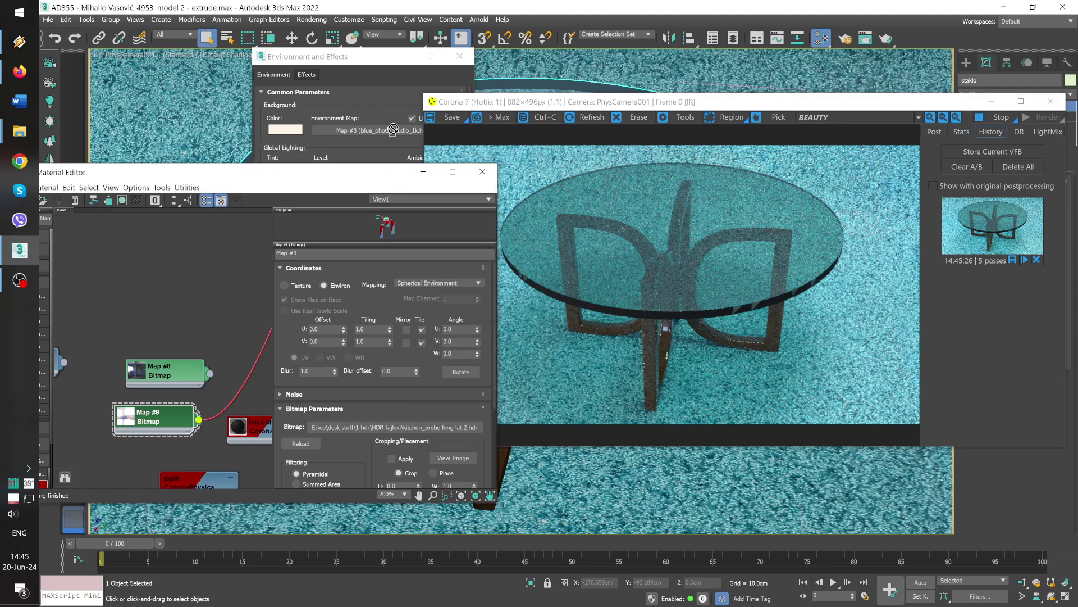
left_click(337, 201)
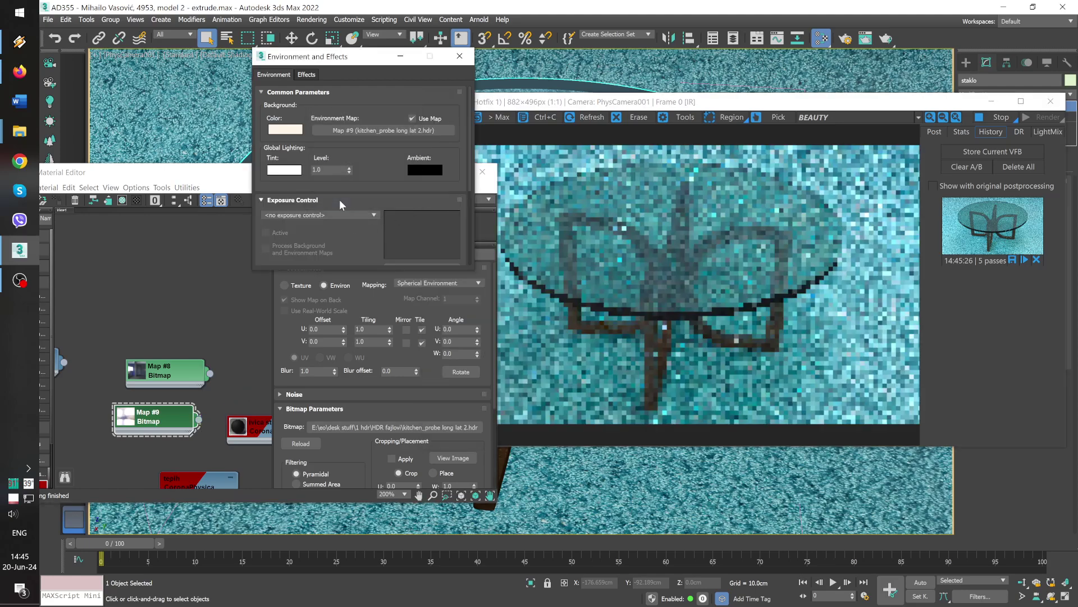
left_click(180, 332)
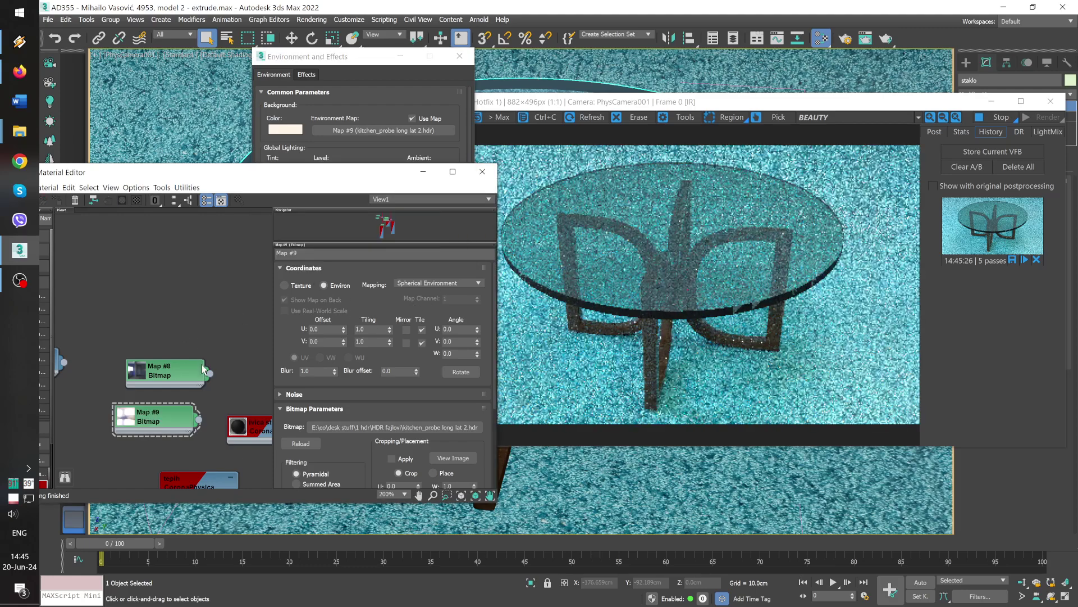
middle_click_drag(211, 488, 181, 326)
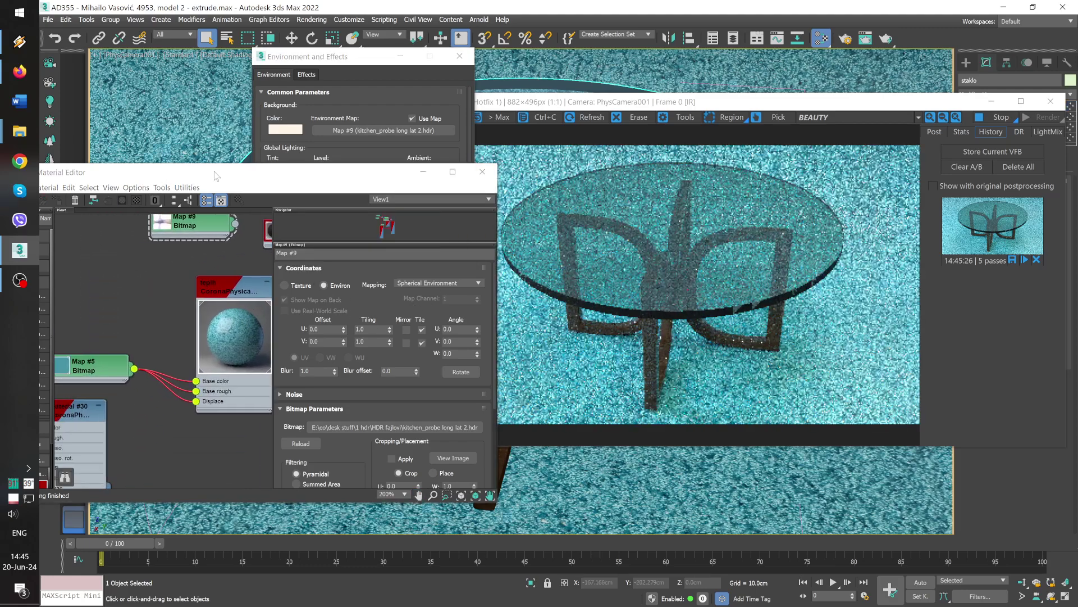
Step: Add a Substance map node and load the Fabric_01.sbsar substance into it
left_click_drag(223, 179, 390, 208)
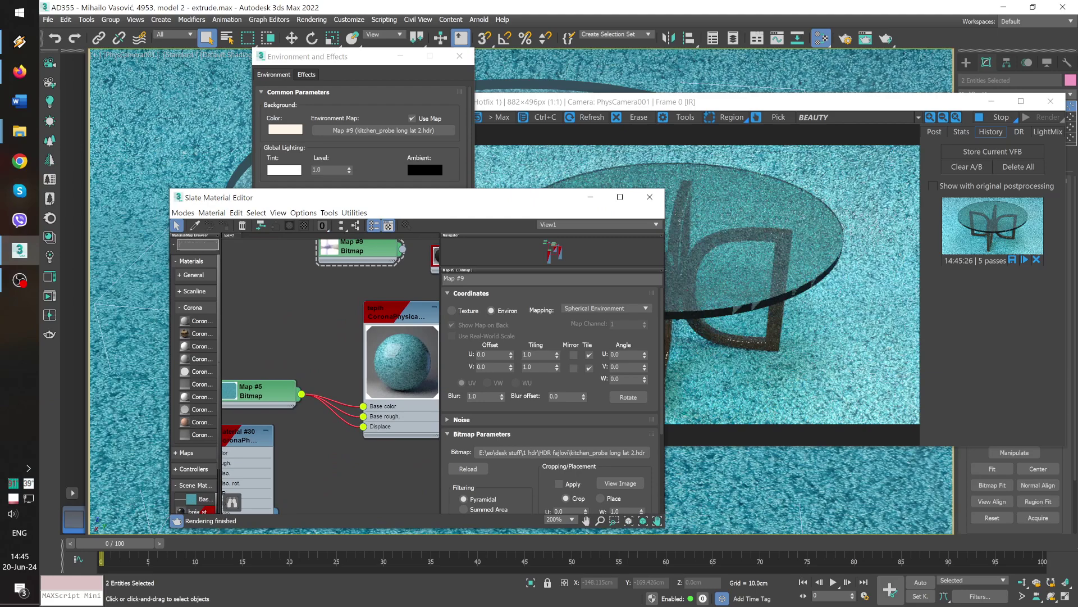
type("kubs")
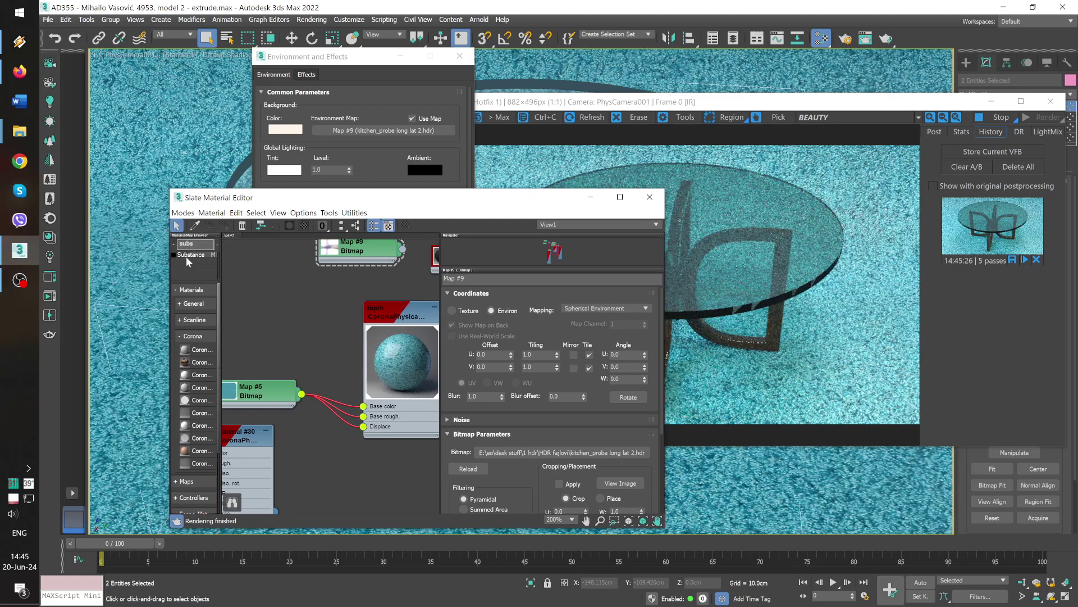
left_click_drag(266, 324, 270, 342)
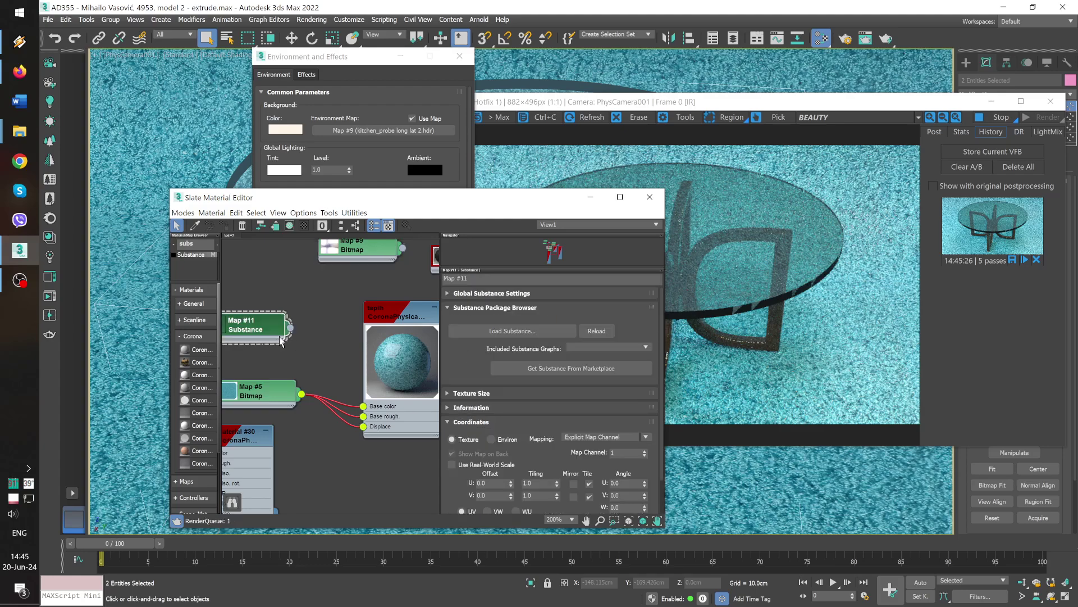
left_click(473, 331)
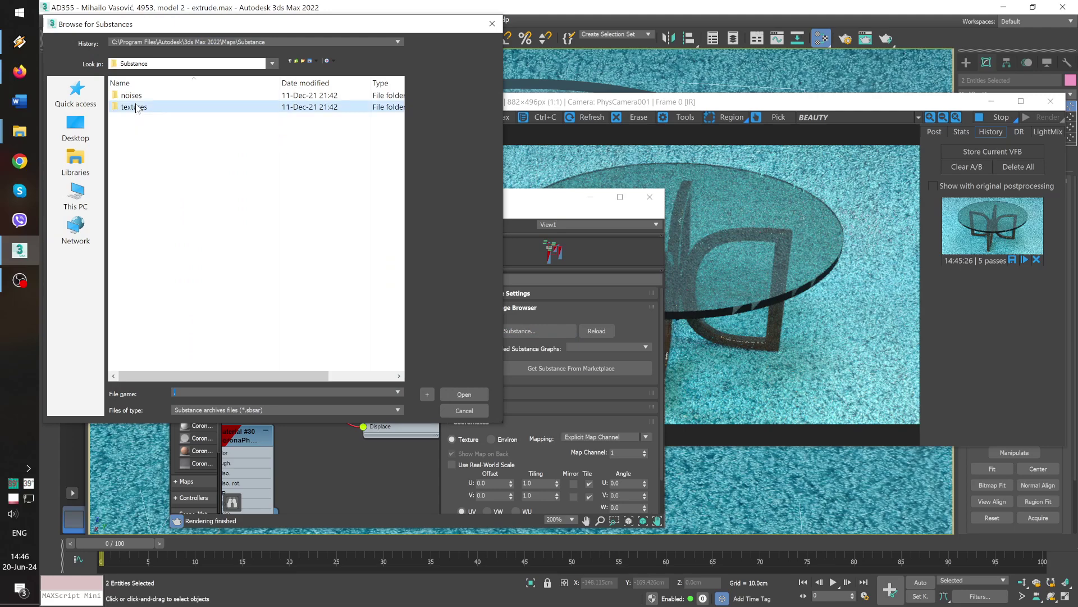
double_click(134, 107)
left_click(221, 141)
key("c")
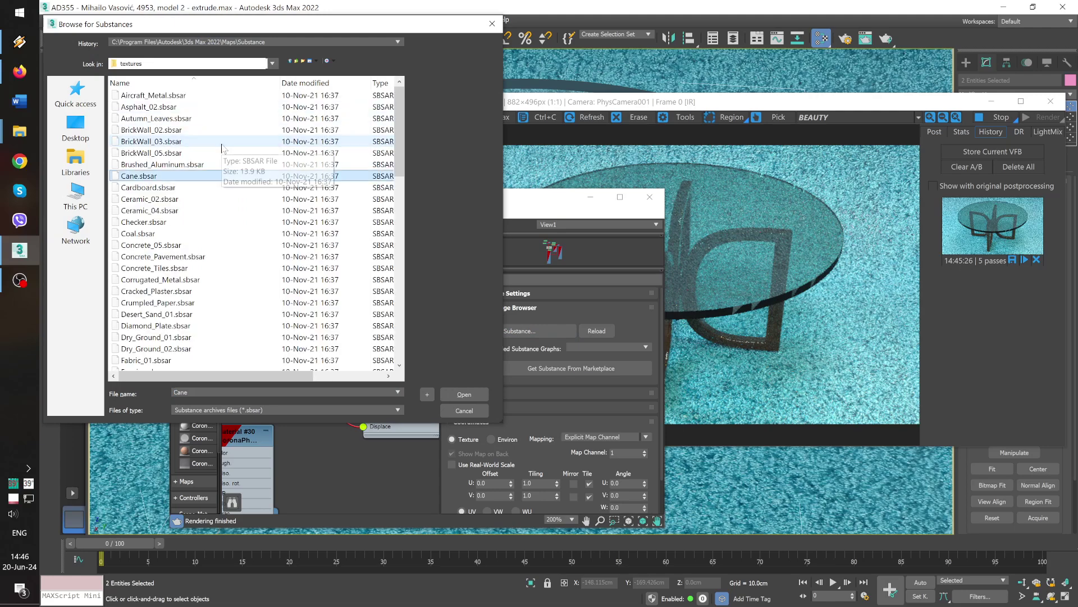
key("c")
key("c")
key("c")
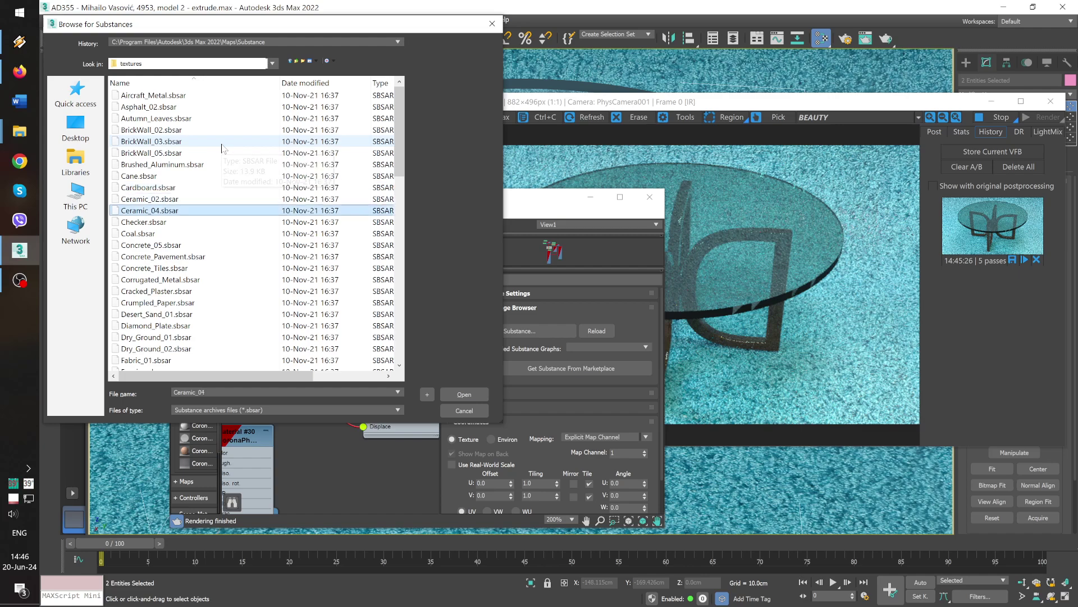
key("c")
key("c")
key("c")
key("c")
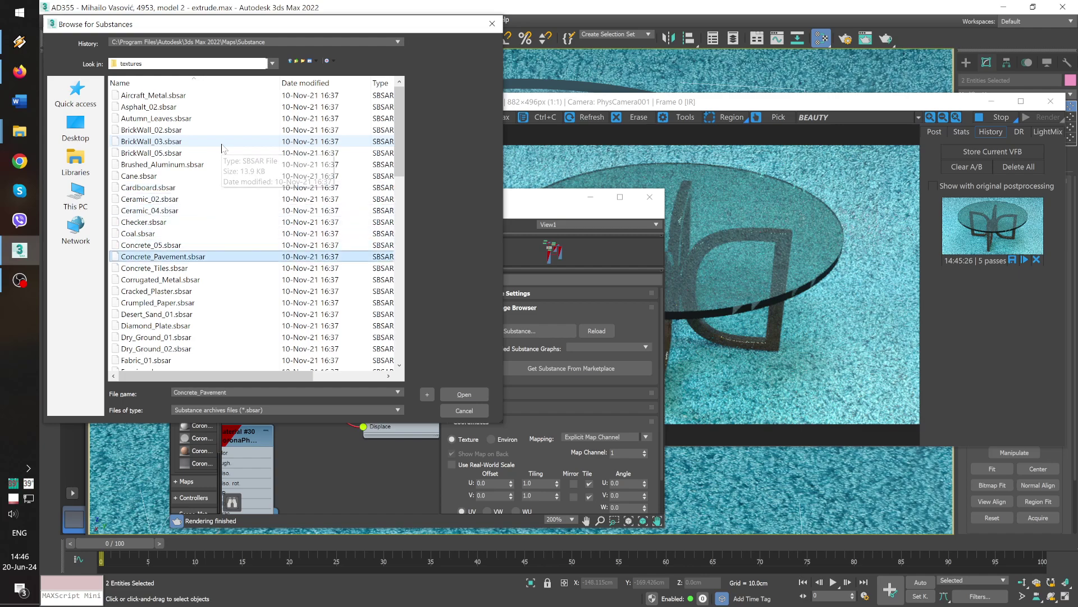
key("c")
key("c")
key("c")
key("c")
key("d")
key("d")
key("d")
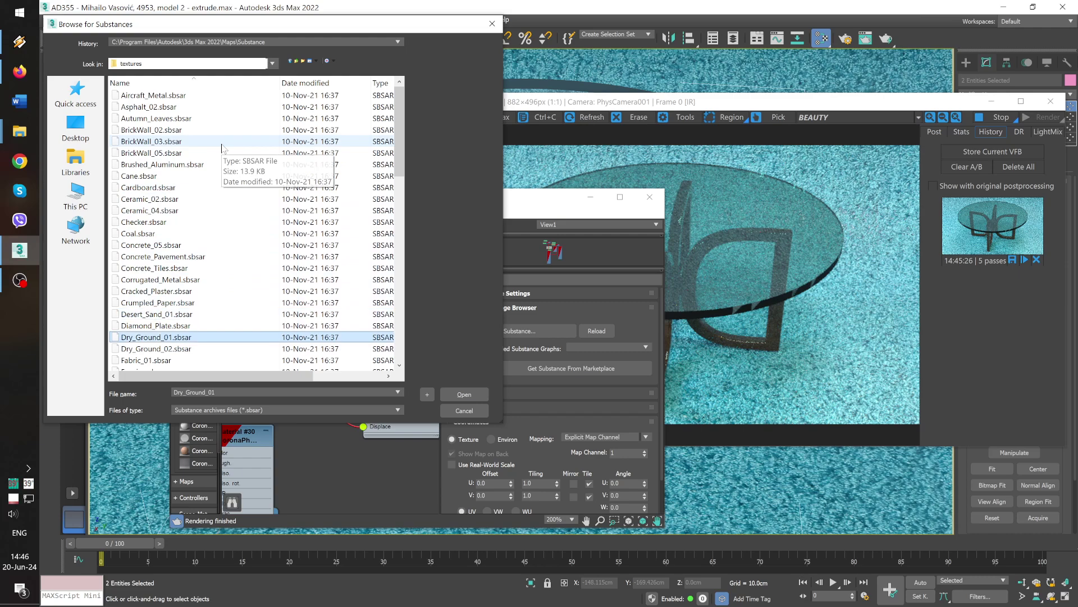
key("d")
key("f")
key("f")
key("f")
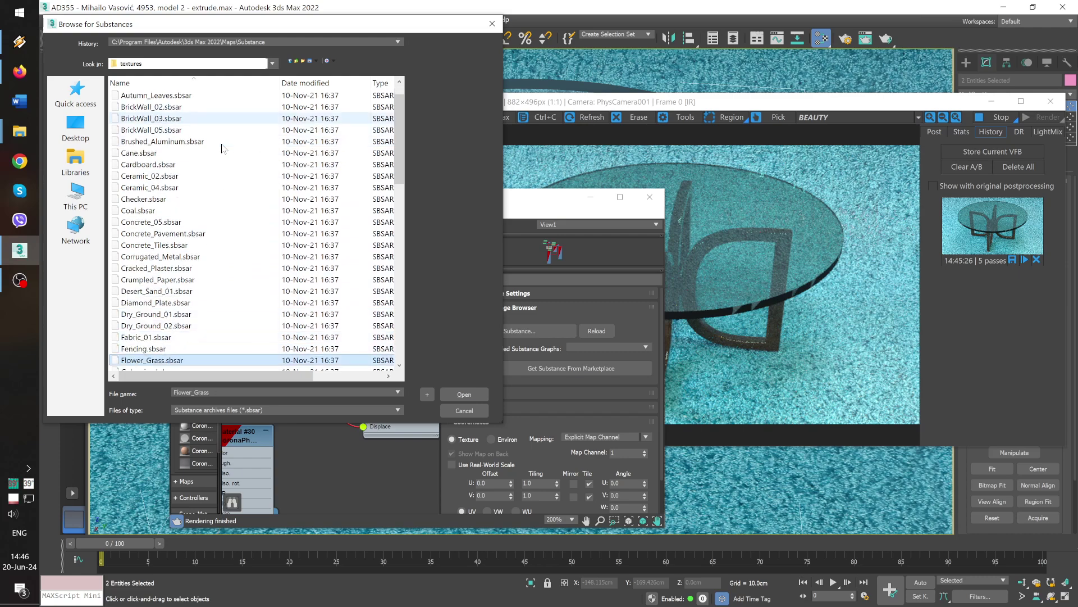
key("g")
key("g")
key("g")
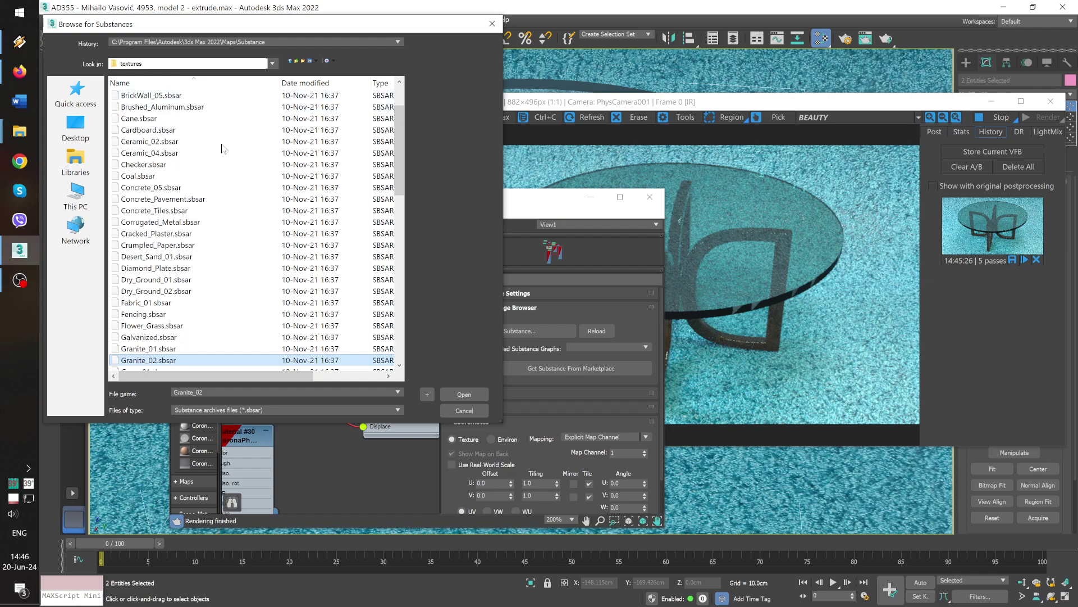
key("g")
key("g")
key("f")
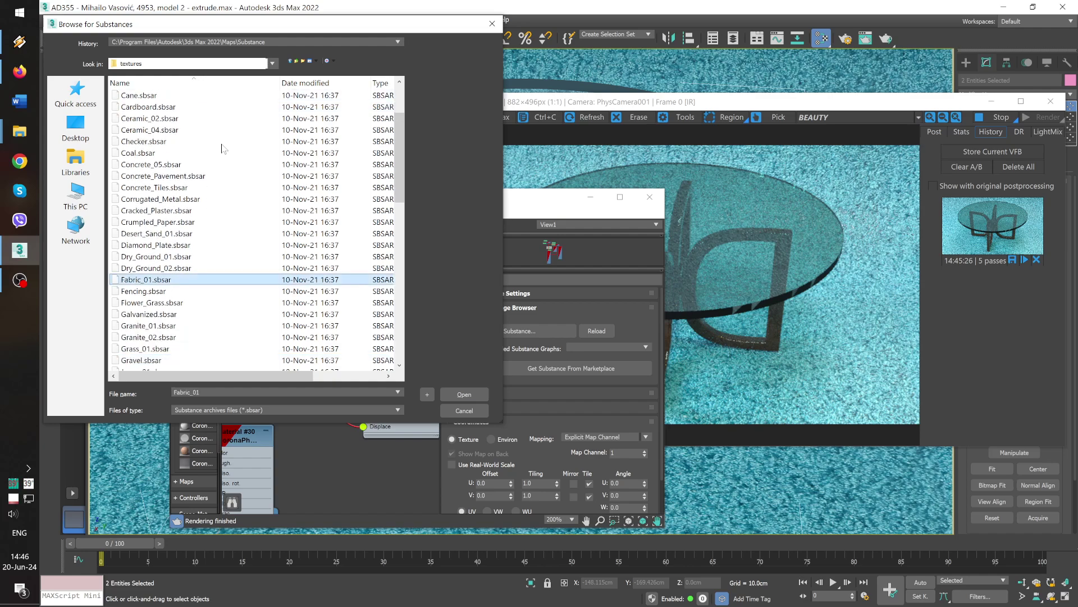
key("Return")
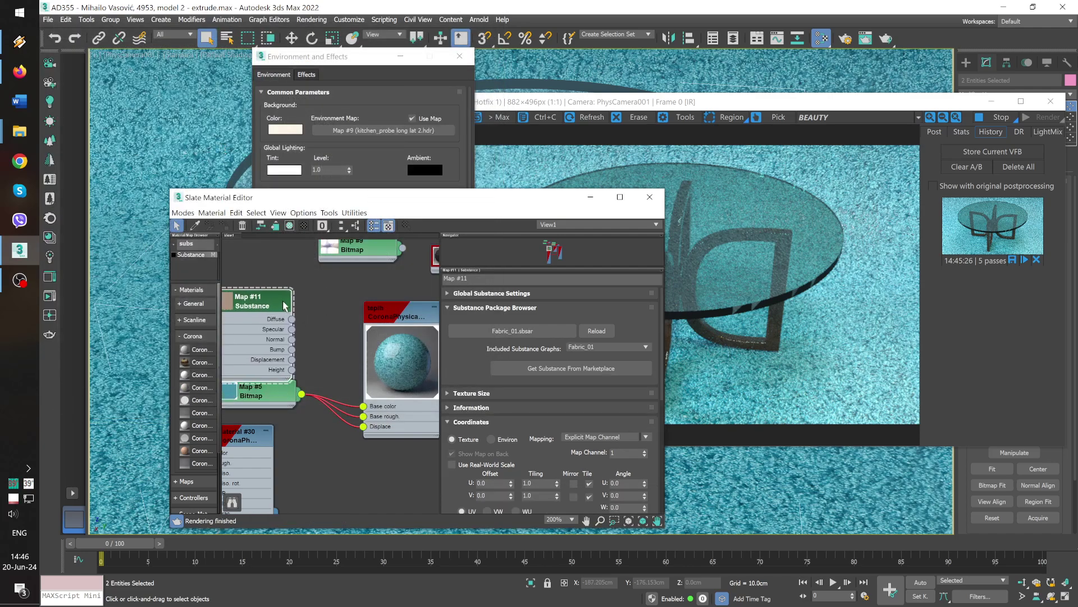
Step: Wire the Fabric_01 Diffuse output into tepih's Base color and dismiss the Corona warning
left_click_drag(283, 305, 300, 295)
middle_click_drag(315, 322, 339, 331)
left_click_drag(331, 318, 420, 355)
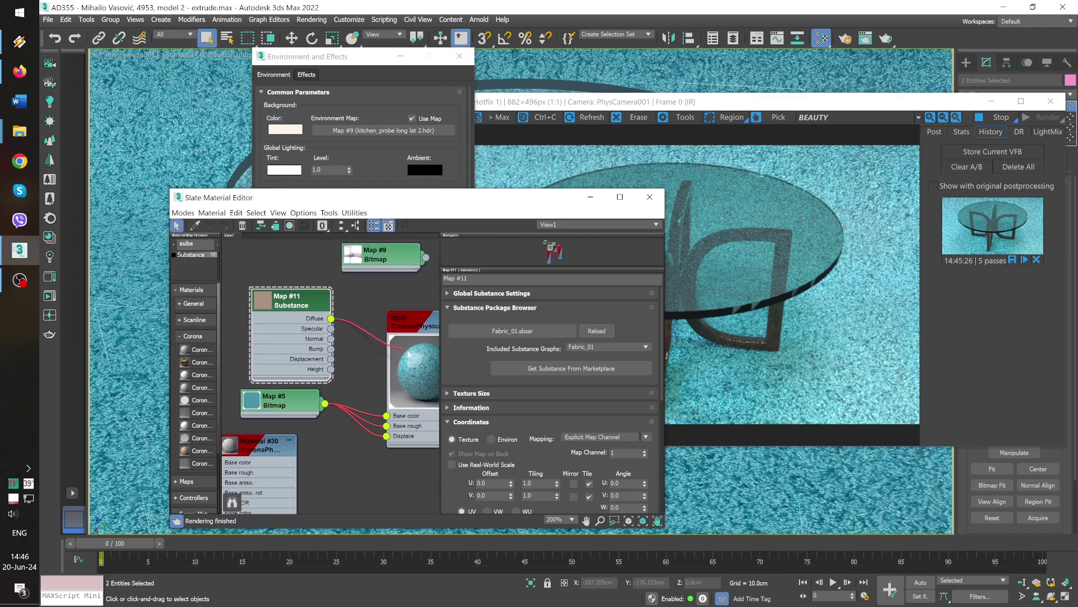
left_click(462, 271)
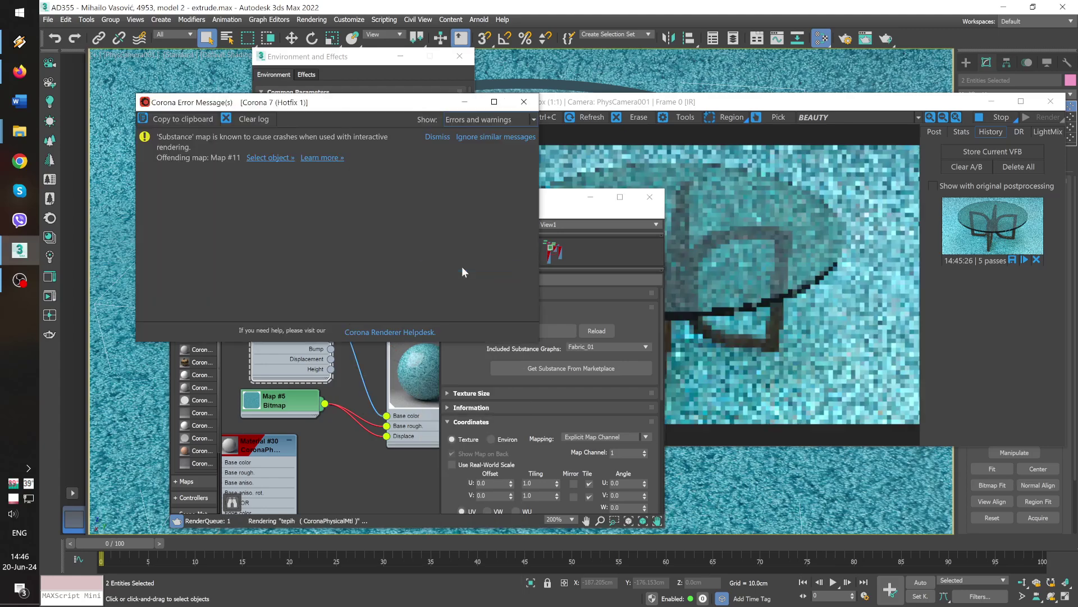
left_click(503, 137)
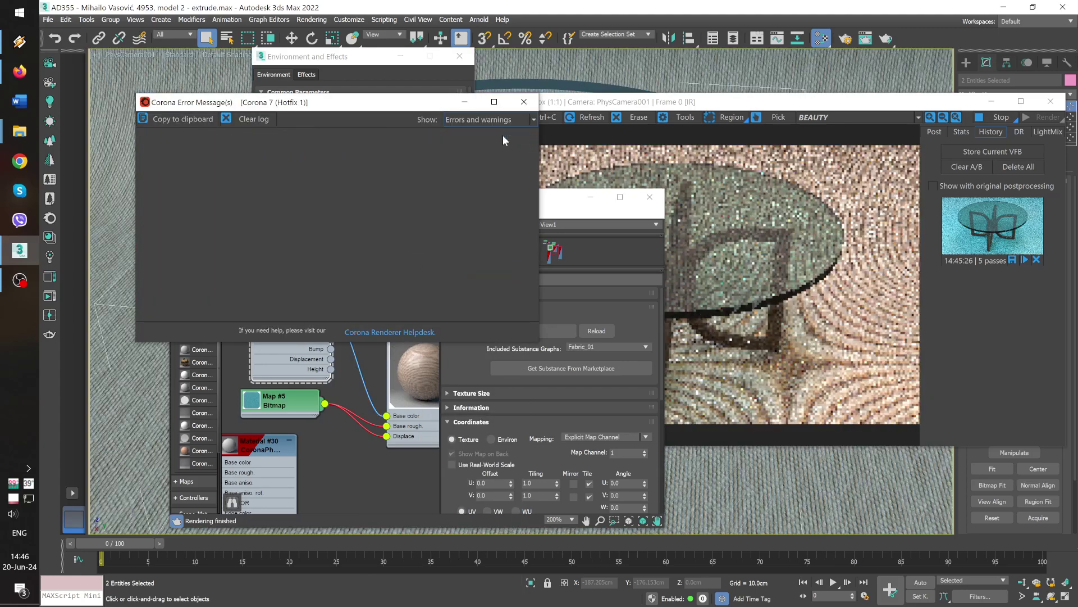
left_click(524, 102)
left_click_drag(470, 201, 209, 176)
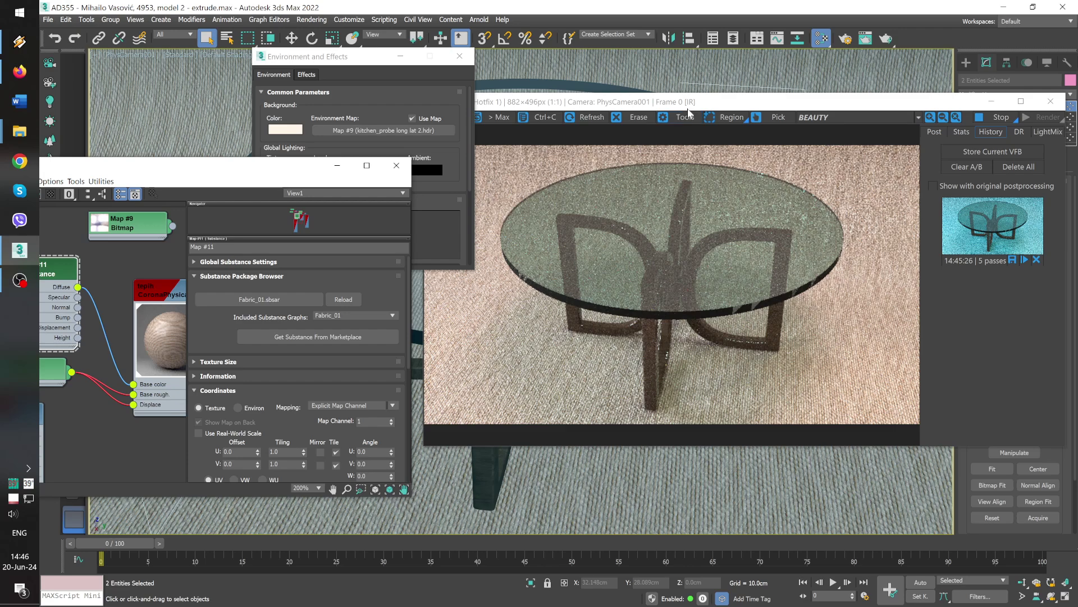
left_click_drag(688, 109, 418, 102)
Step: Select Line001 and enter 100 for its UVW Map Length, Width and Height
left_click(815, 421)
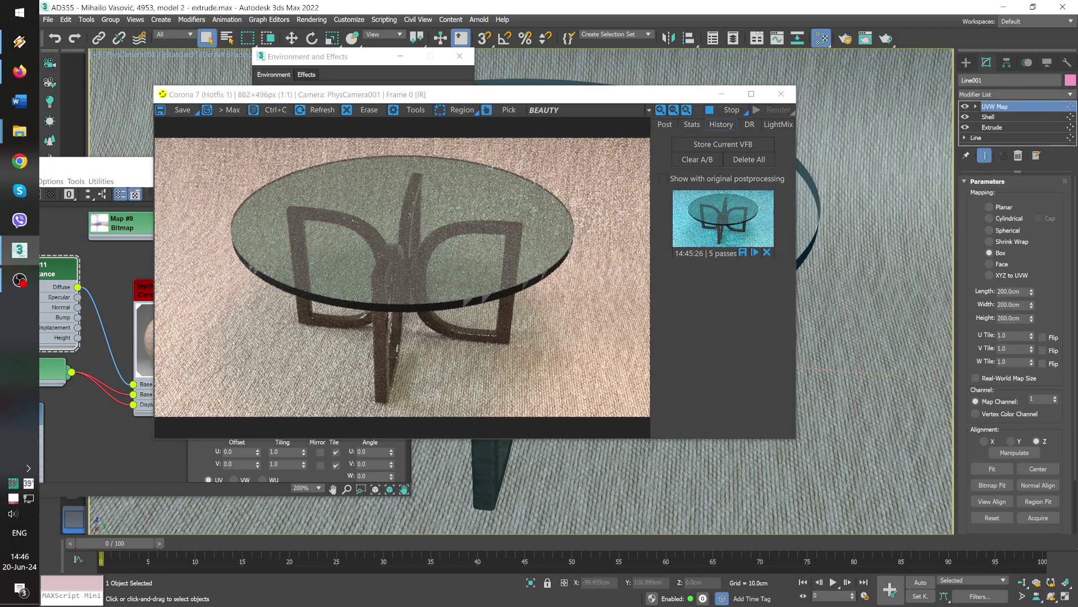
double_click(1009, 292)
key("Return")
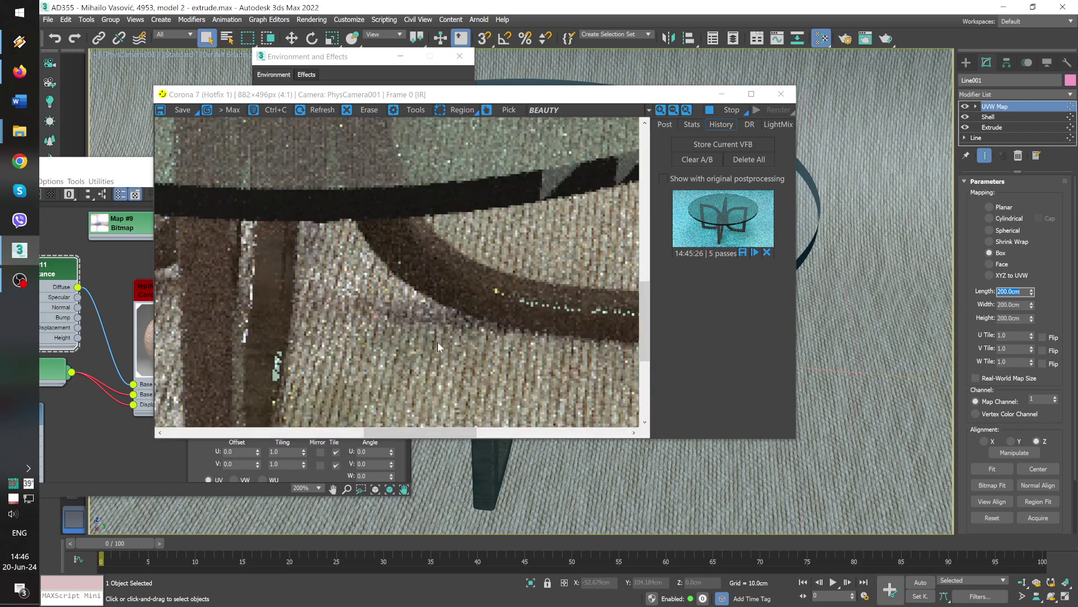
left_click_drag(414, 101, 550, 112)
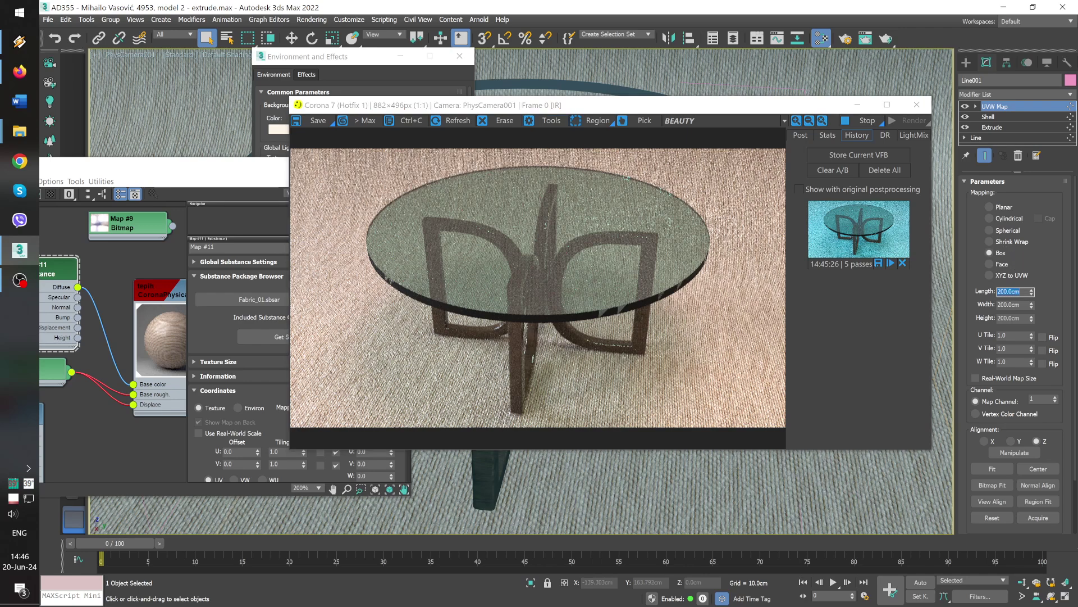
type("10")
key("Tab")
type("100")
key("Tab")
type("100")
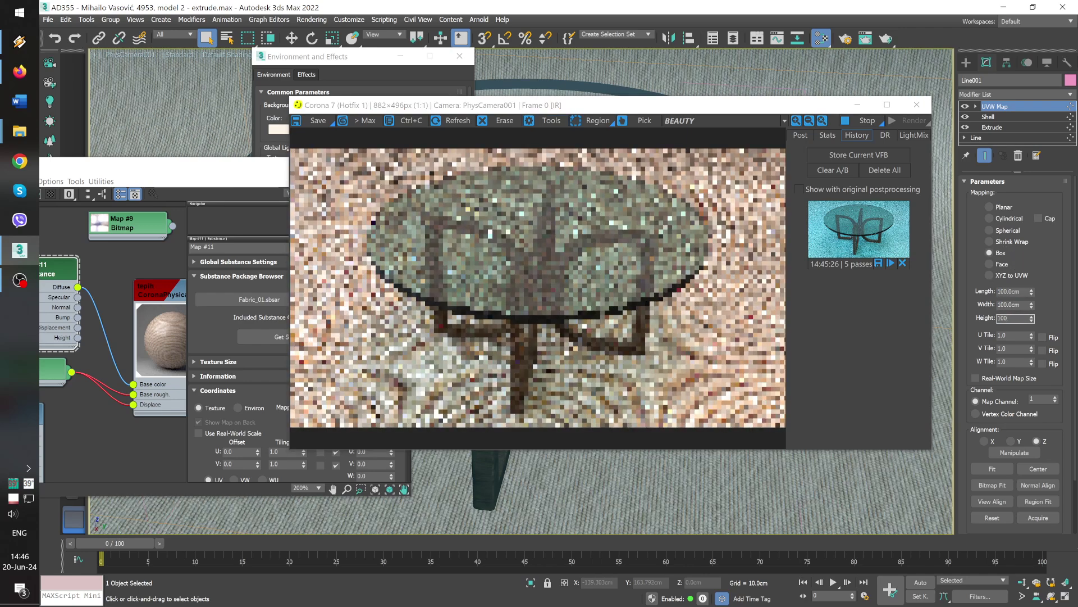
key("Return")
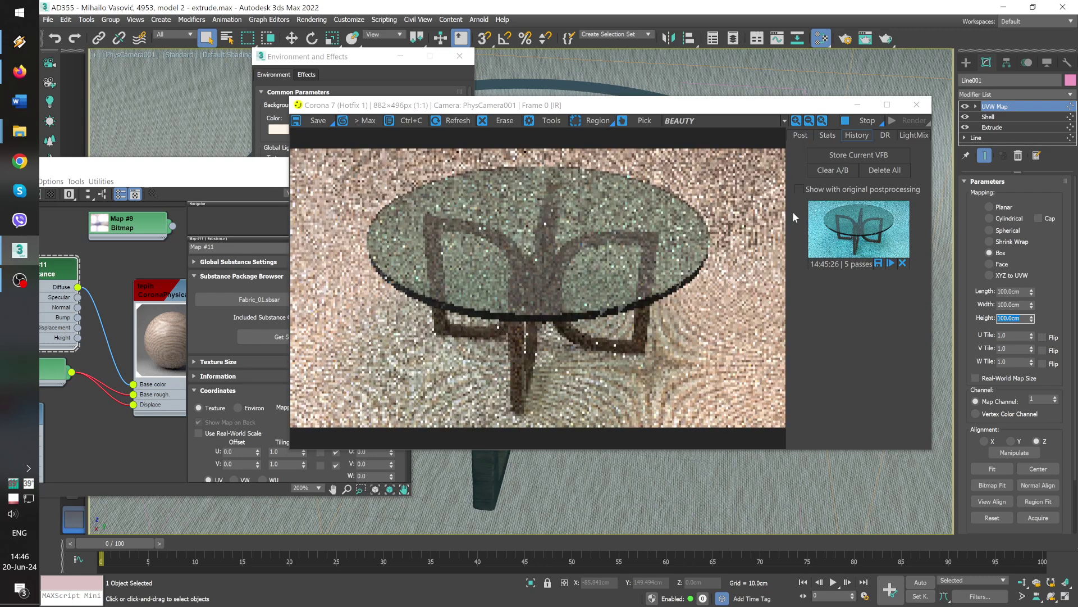
Step: Inspect the carpet's finer fabric weave up close in the Corona VFB
left_click_drag(604, 107, 701, 121)
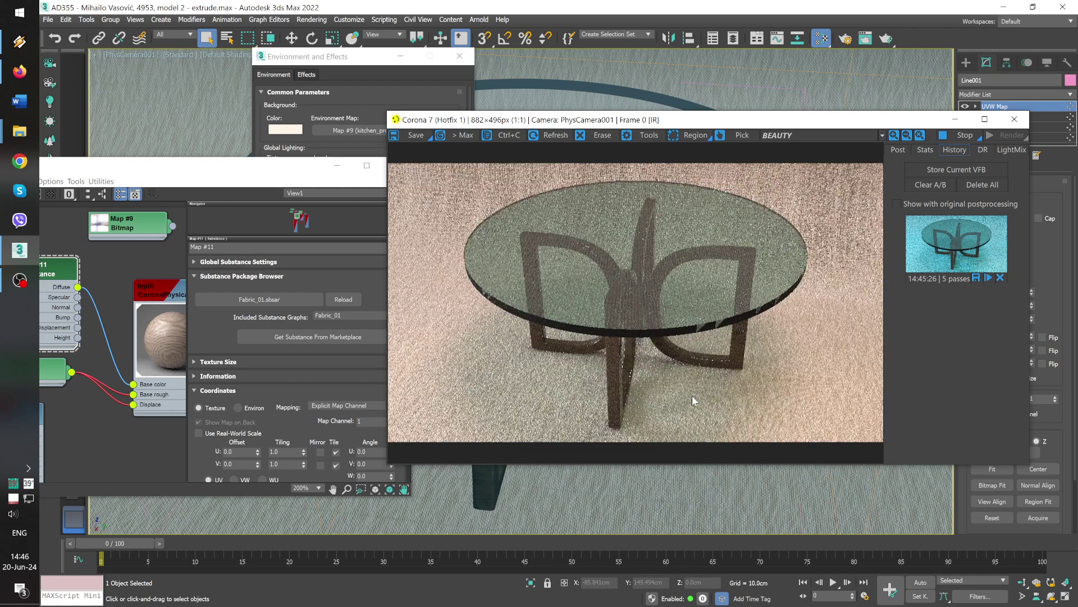
scroll(692, 396, "up", 1)
left_click_drag(692, 396, 678, 344)
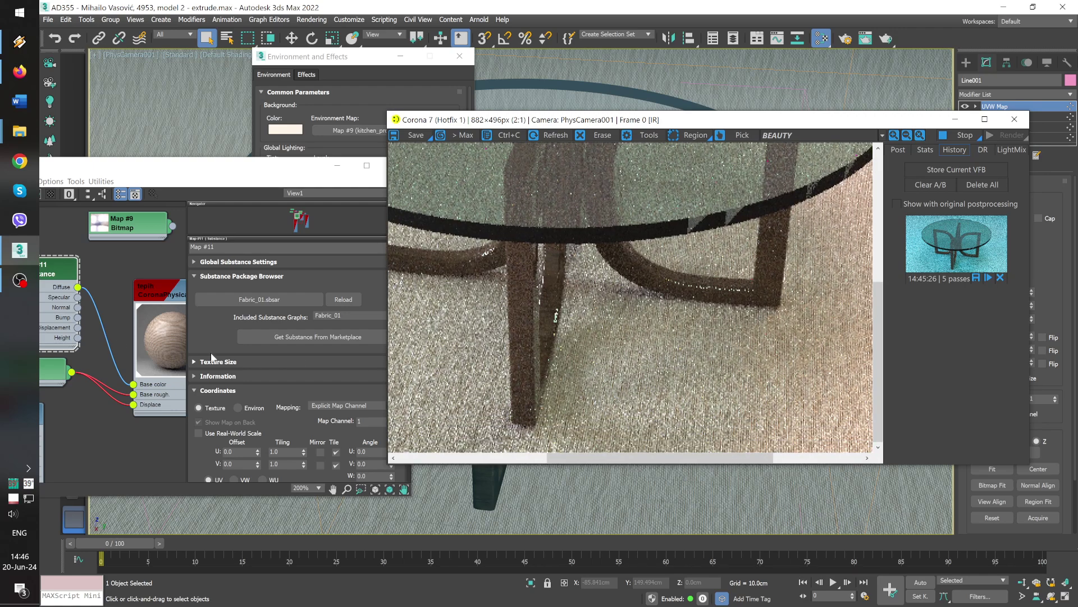
Step: Wire Map #11's Specular output to tepih's Base rough and its Bump output to Base bump
middle_click_drag(76, 302, 104, 305)
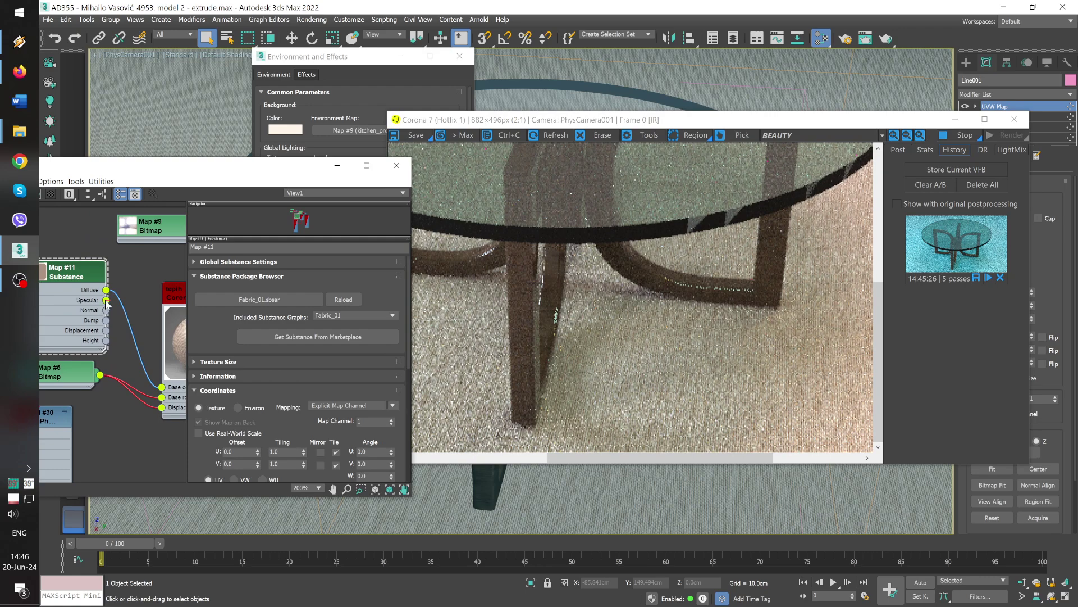
left_click_drag(107, 301, 173, 310)
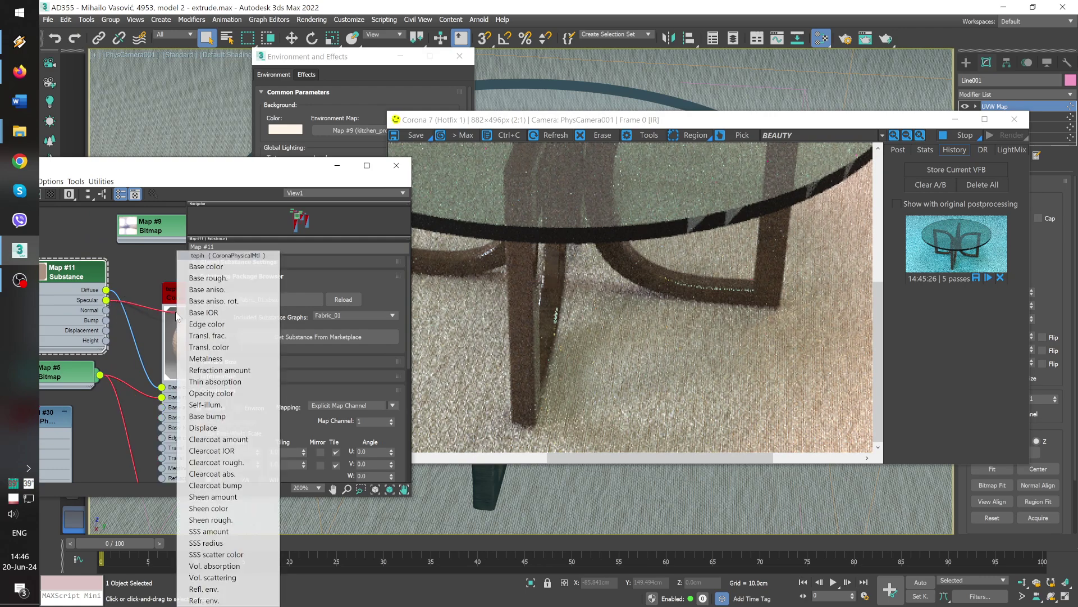
left_click(209, 278)
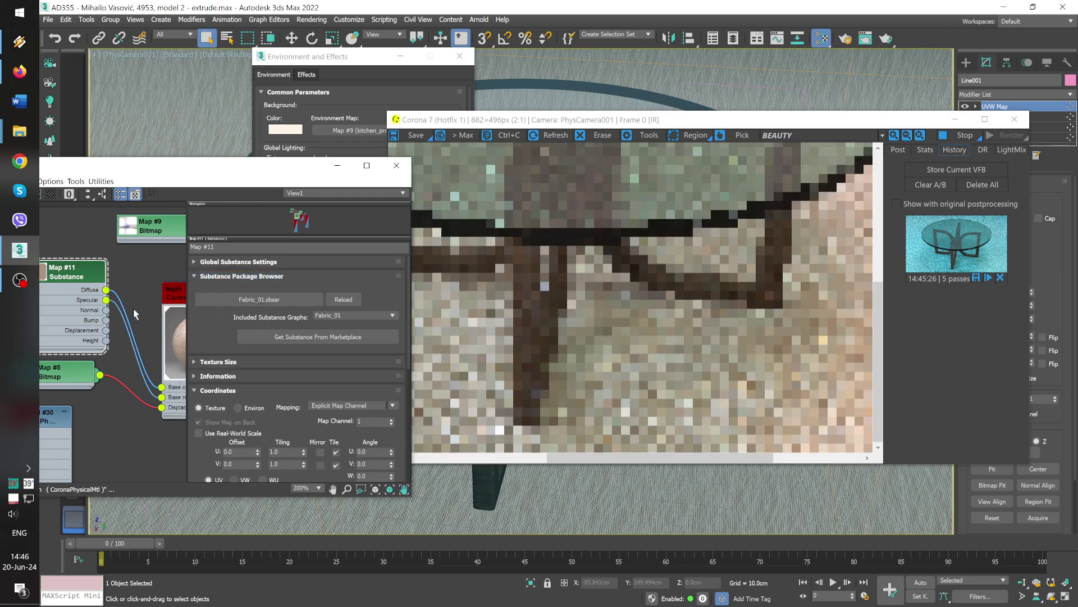
middle_click_drag(94, 314, 90, 330)
left_click_drag(84, 324, 181, 337)
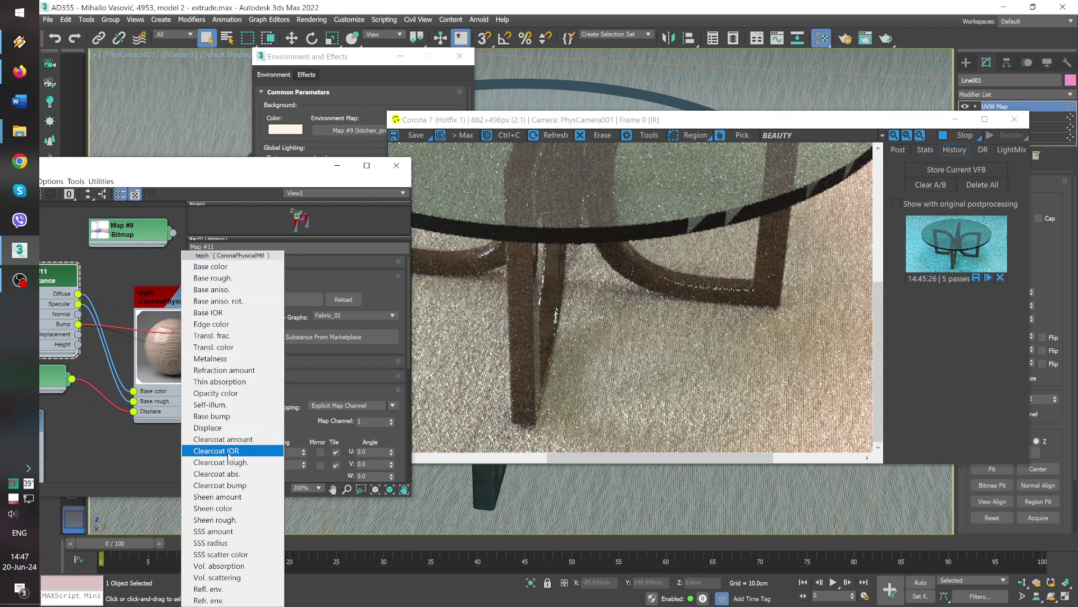
left_click(216, 417)
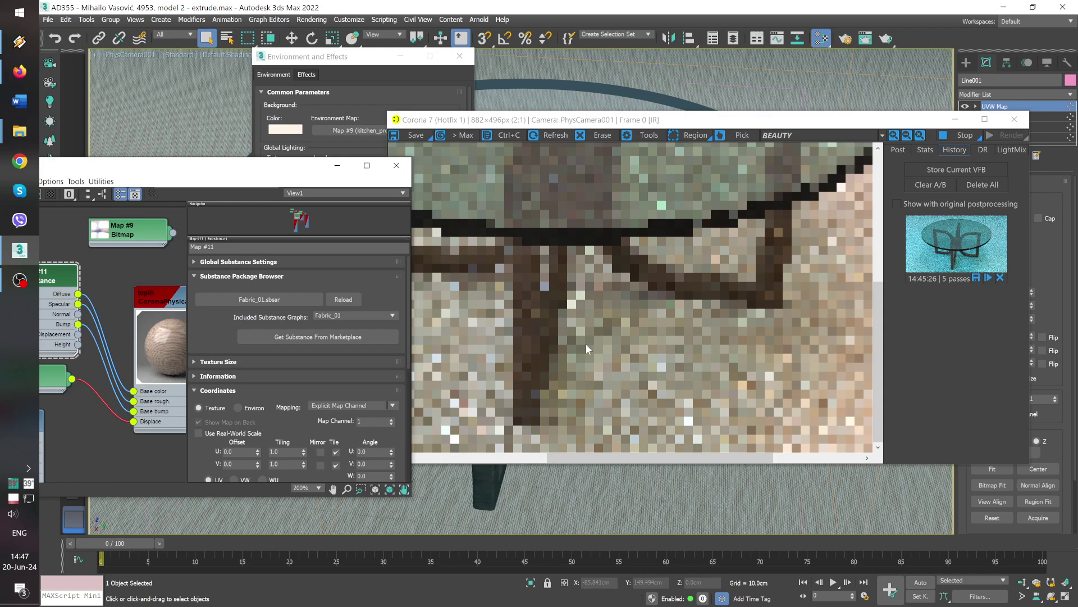
Step: A/B compare the beige-fabric render against the stored teal-carpet render in the VFB
scroll(585, 345, "down", 1)
left_click(585, 344)
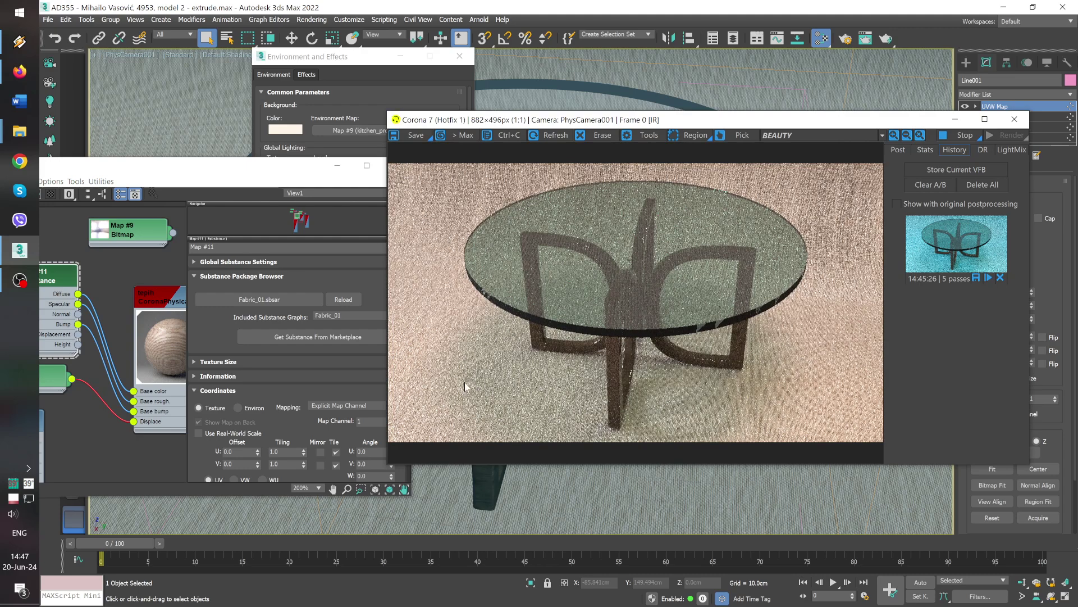
scroll(478, 383, "up", 1)
scroll(488, 385, "down", 1)
left_click(944, 272)
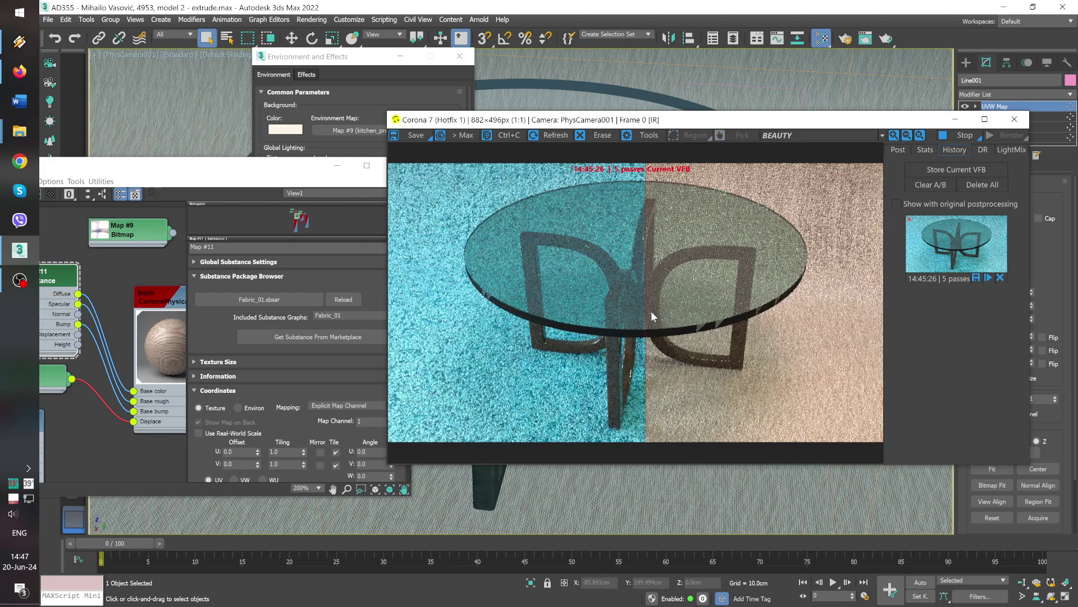
mouse_move(651, 316)
left_mouse_down()
mouse_move(301, 313)
mouse_move(885, 318)
mouse_move(351, 321)
mouse_move(494, 323)
mouse_move(396, 335)
left_mouse_up()
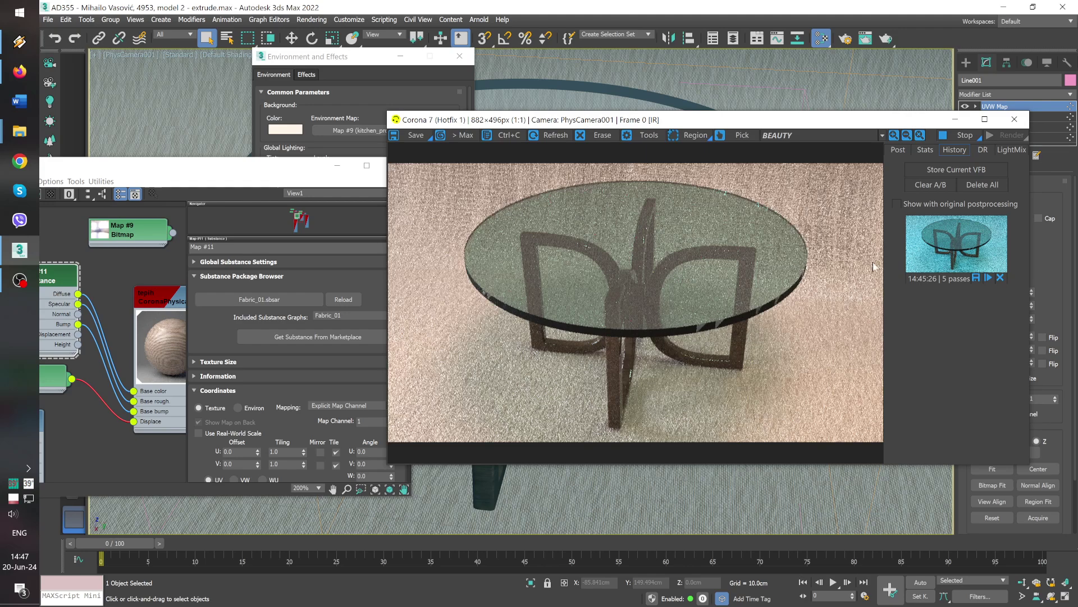
left_click_drag(261, 169, 243, 123)
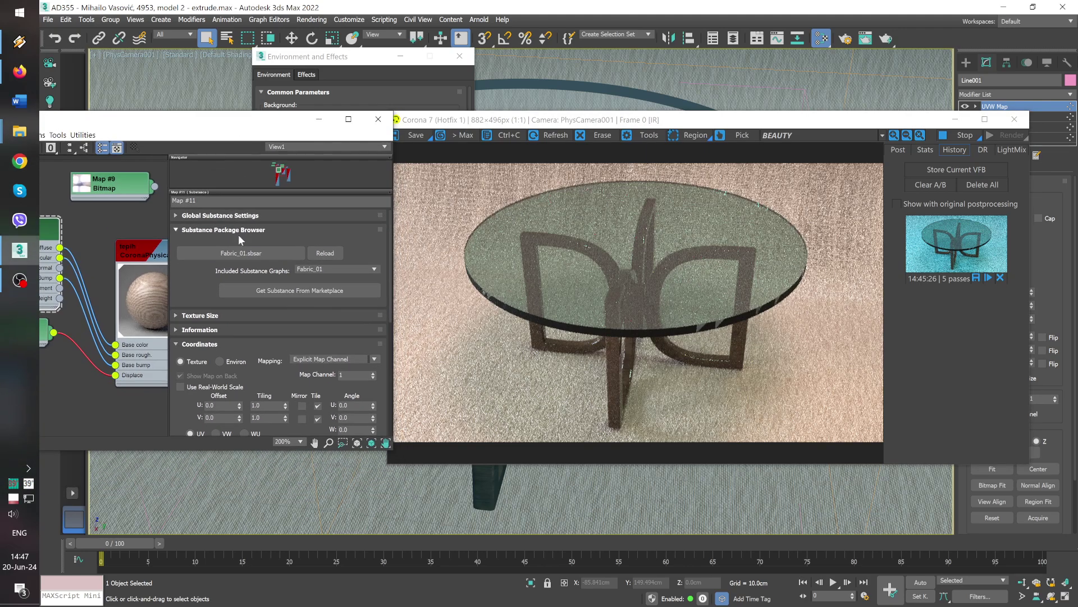
middle_click_drag(73, 255, 105, 259)
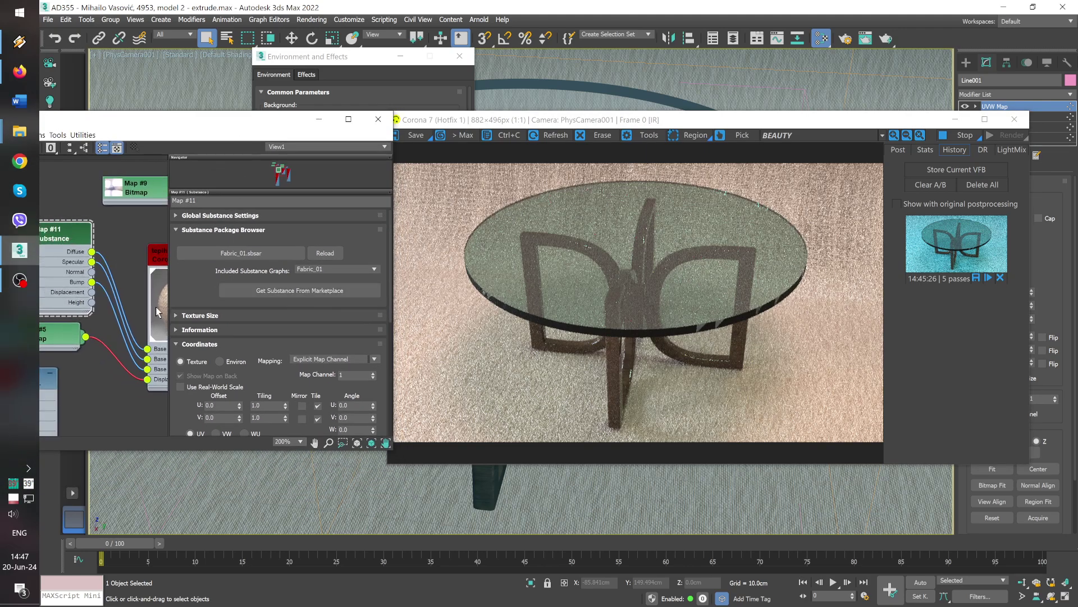
left_click_drag(191, 393, 218, 247)
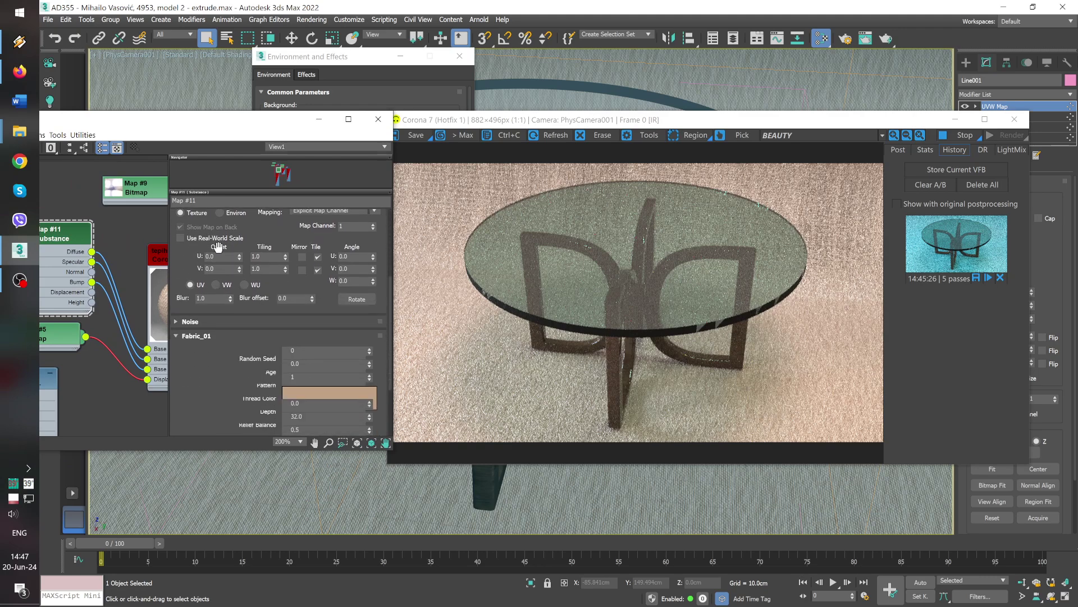
left_click(372, 394)
left_click(324, 230)
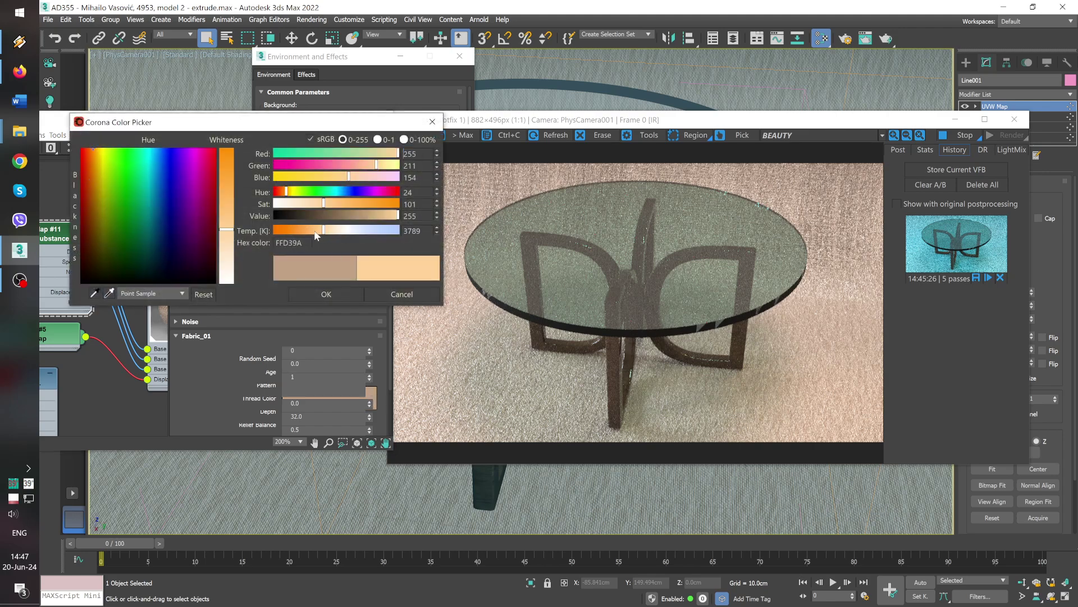
left_click(318, 230)
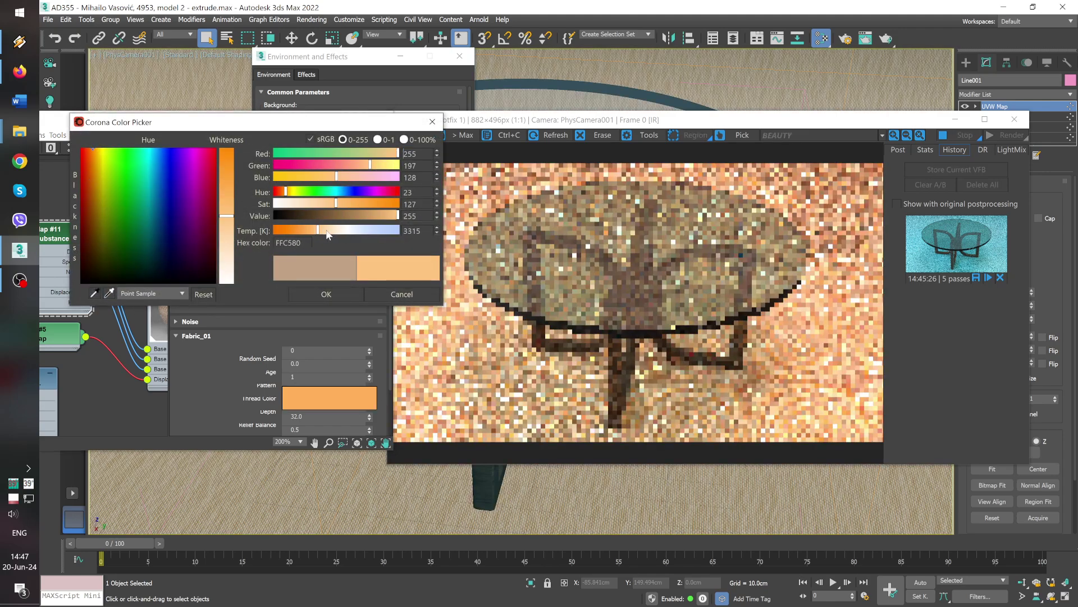
left_click(362, 231)
left_click(369, 230)
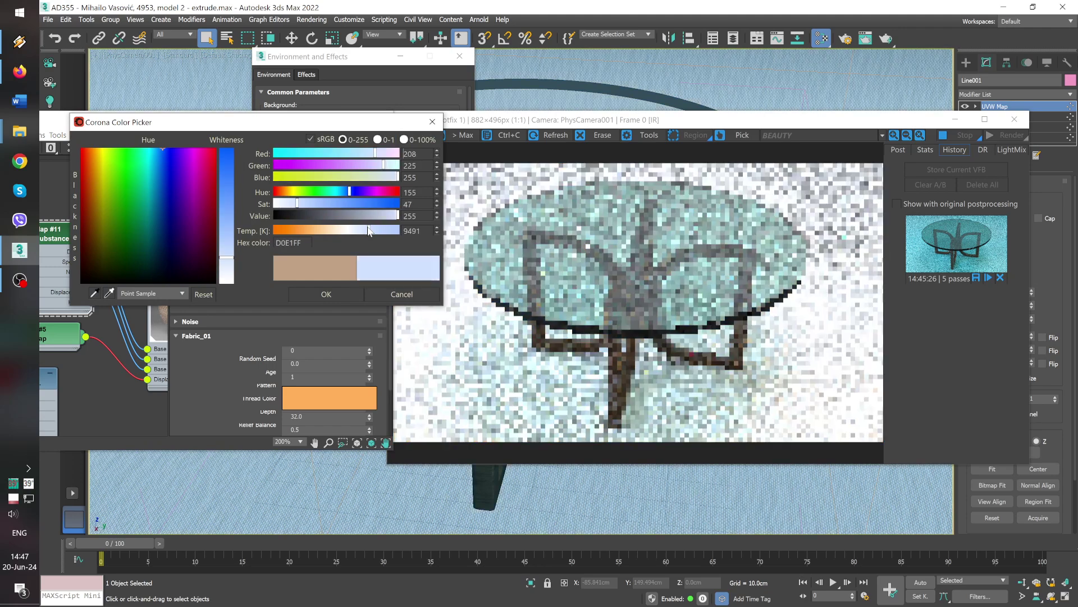
left_click(364, 230)
left_click(361, 230)
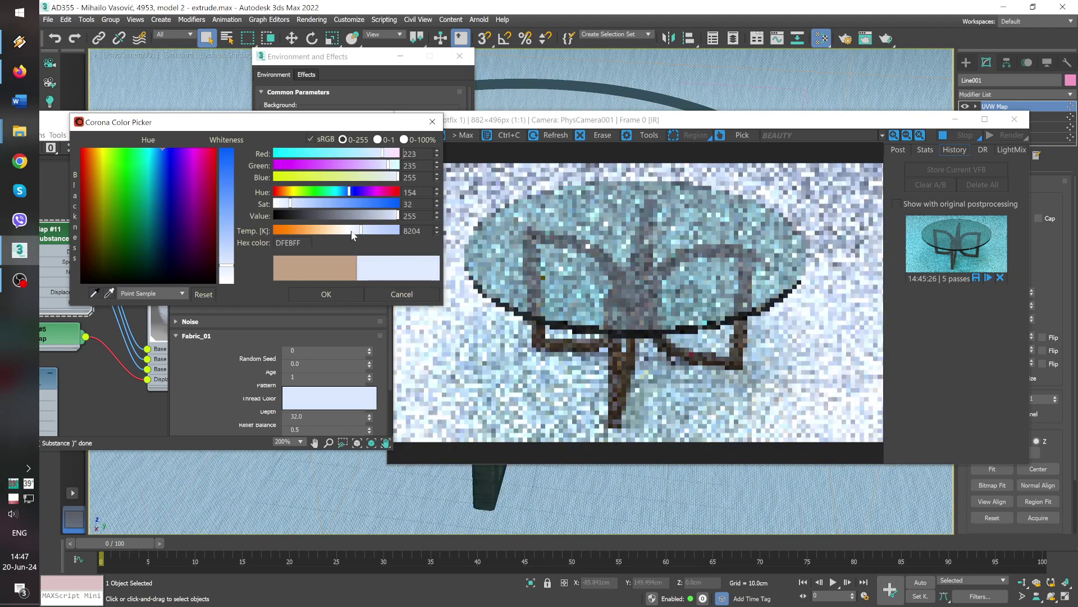
left_click(326, 231)
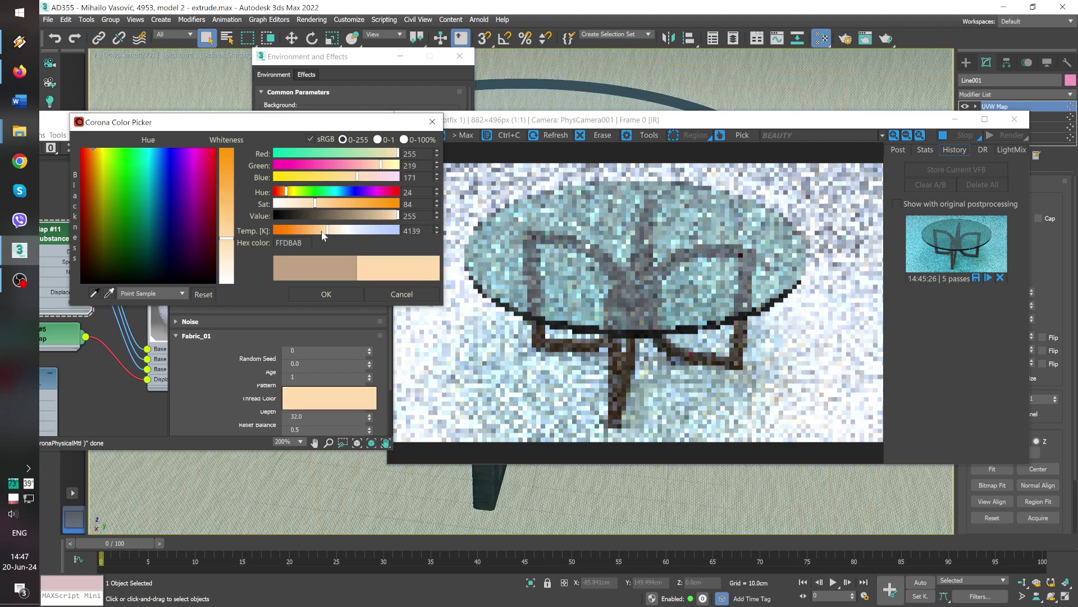
left_click(320, 231)
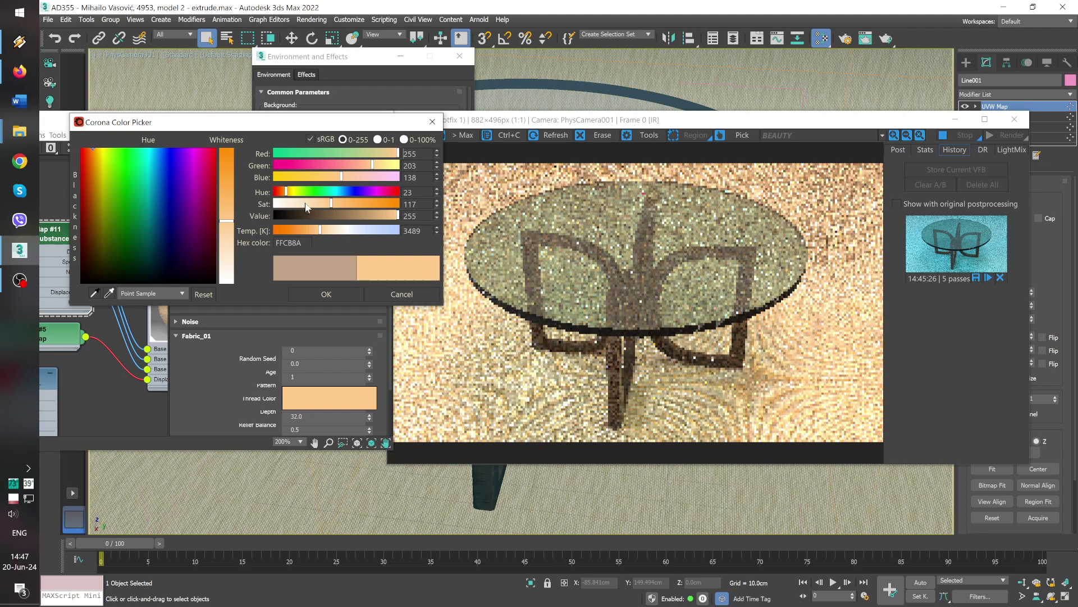
left_click(315, 166)
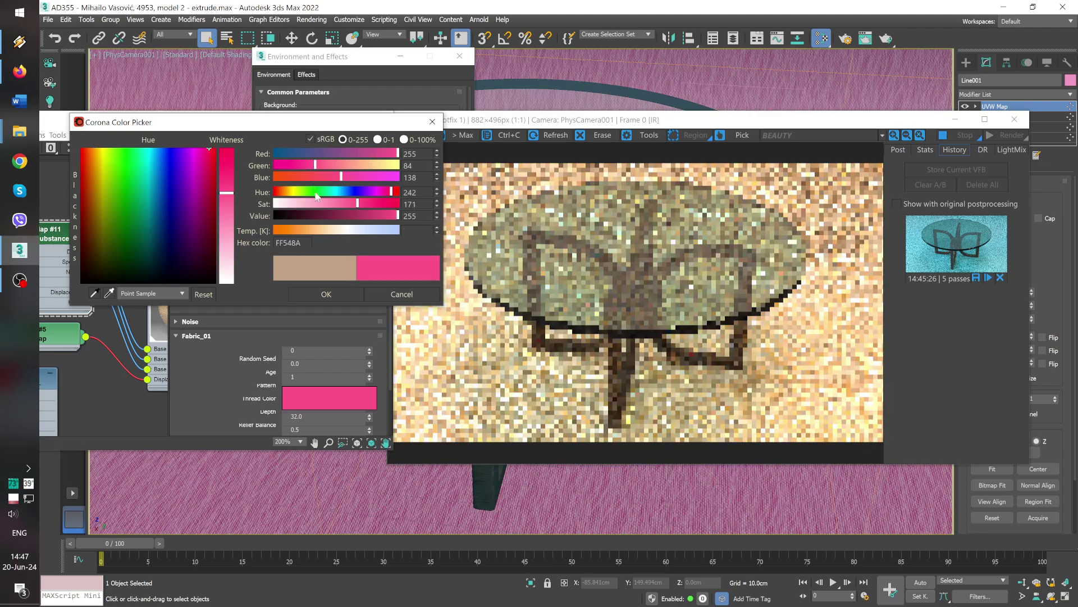
left_click(402, 294)
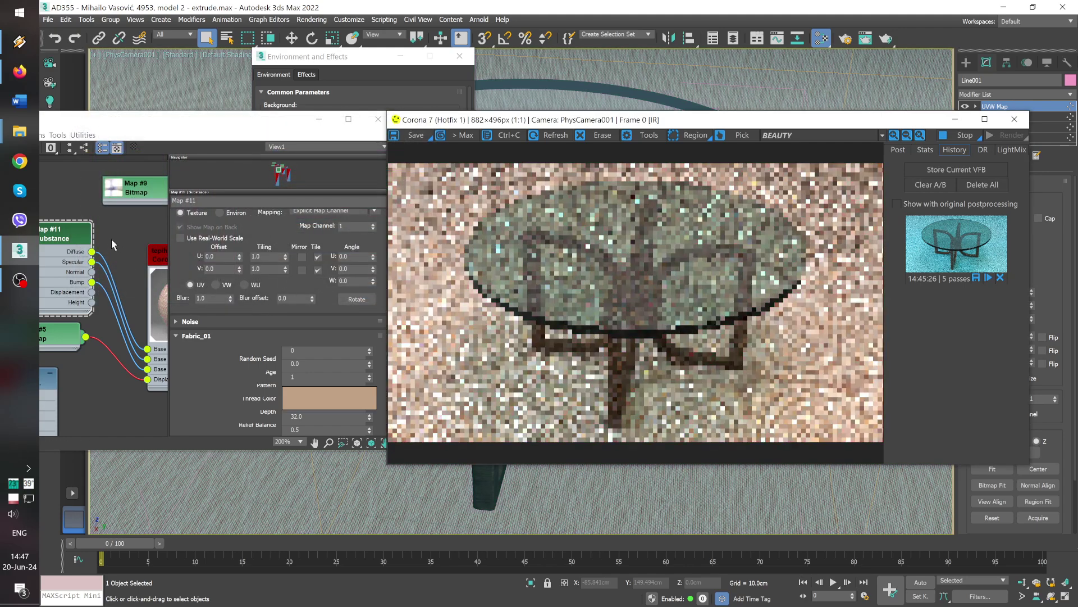
left_click(241, 254)
scroll(240, 254, "up", 5)
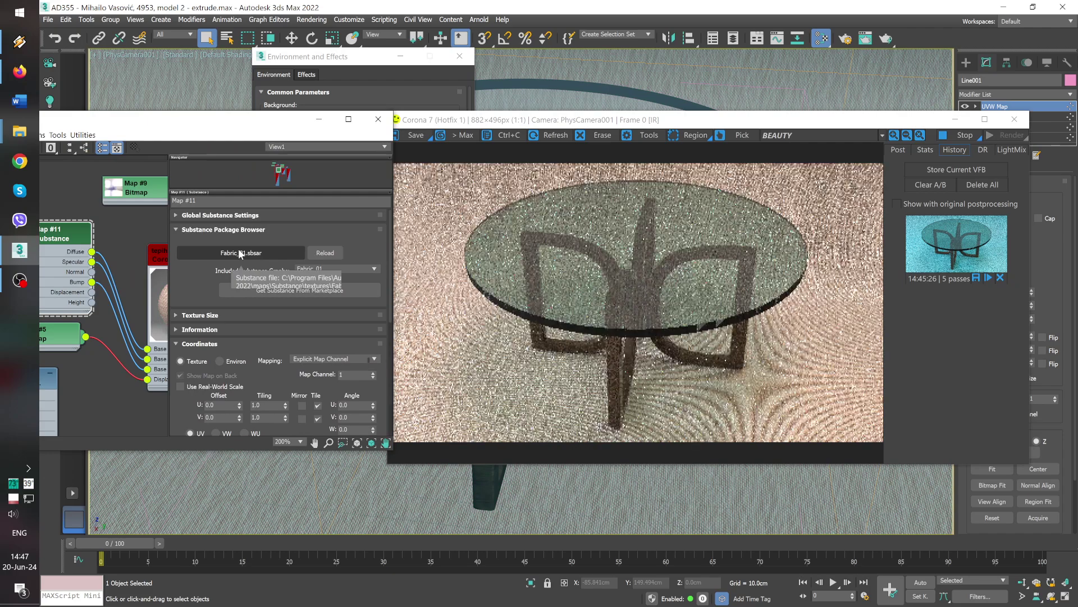
Step: Load Jeans_01.sbsar into the carpet's Substance map in place of Fabric_01
left_click(240, 254)
left_click(193, 197)
key("j")
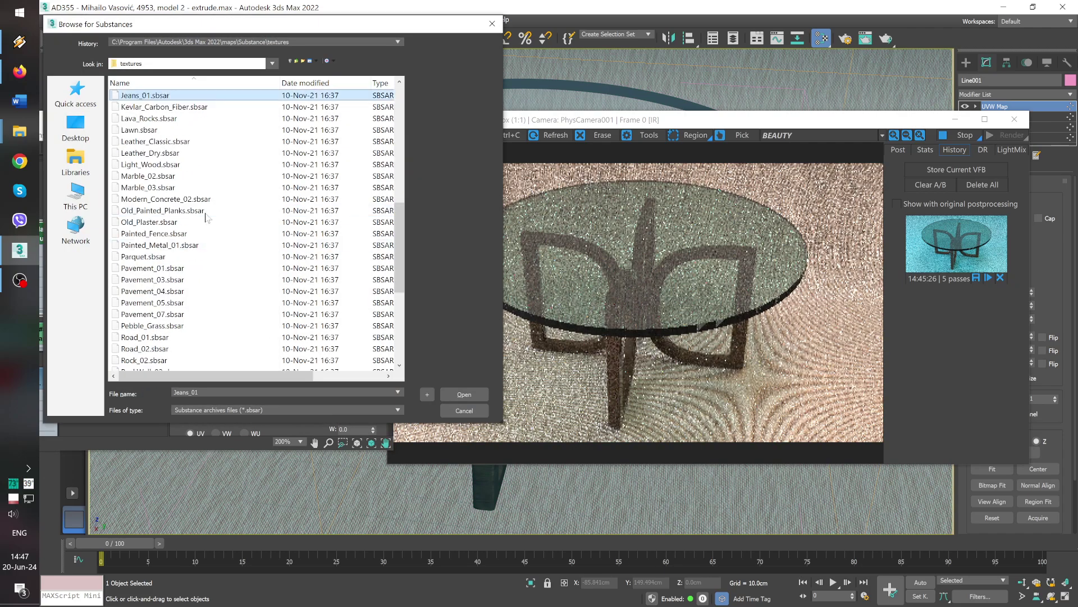
key("Return")
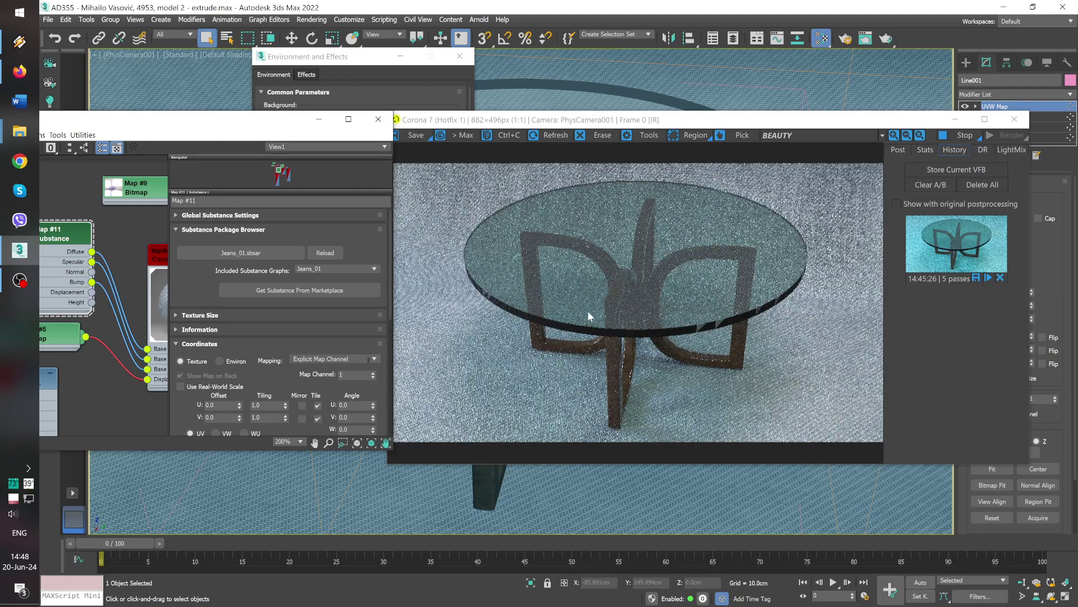
Step: A/B compare the grey denim render with the stored one, then reopen the substance file browser
left_click(949, 264)
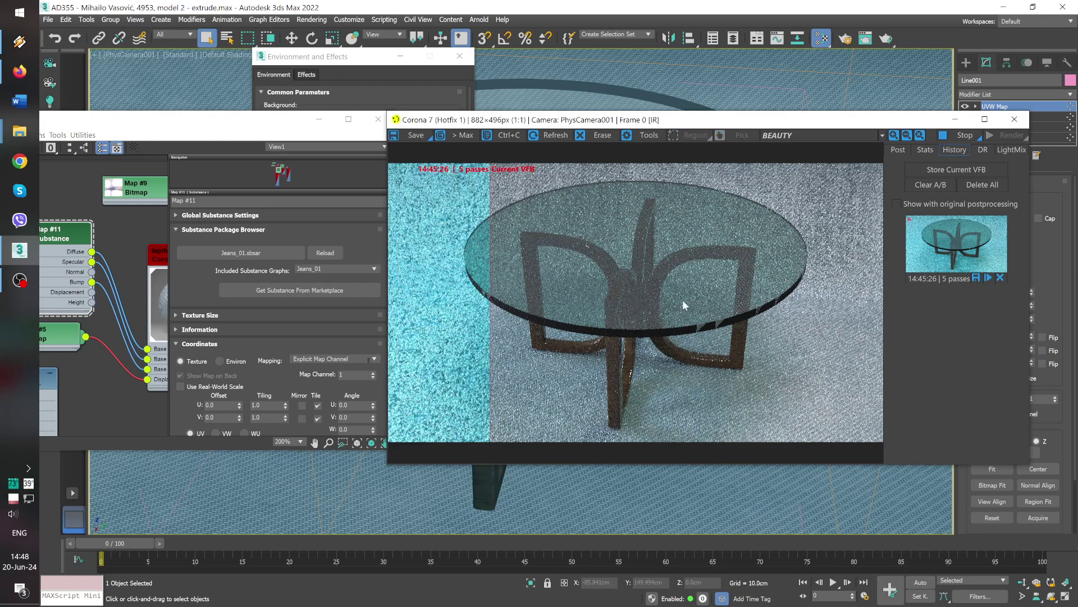
mouse_move(490, 333)
left_mouse_down()
mouse_move(366, 334)
mouse_move(543, 334)
left_mouse_up()
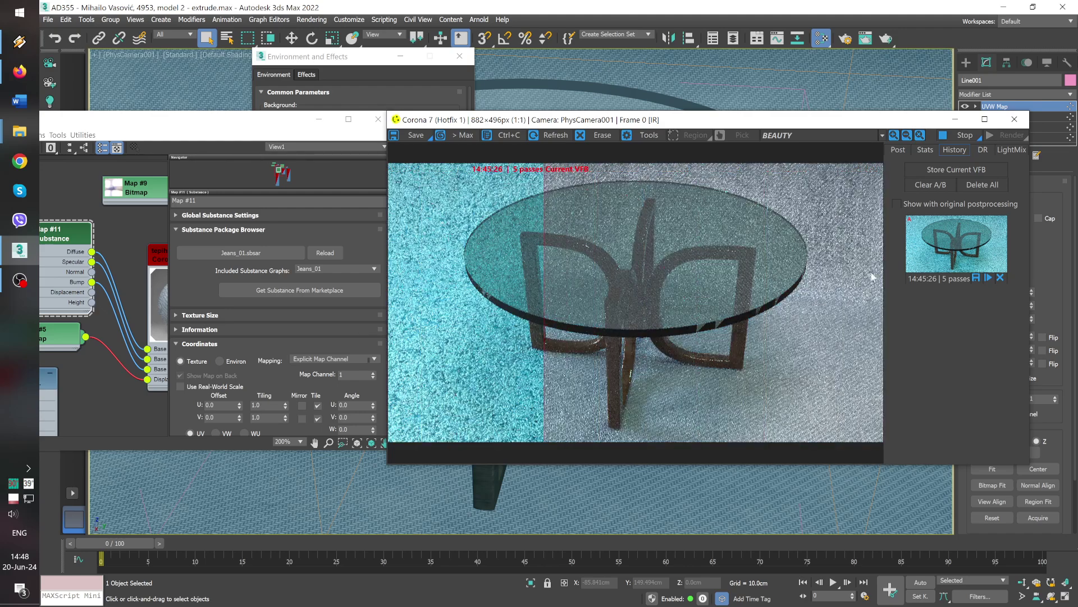
left_click(970, 245)
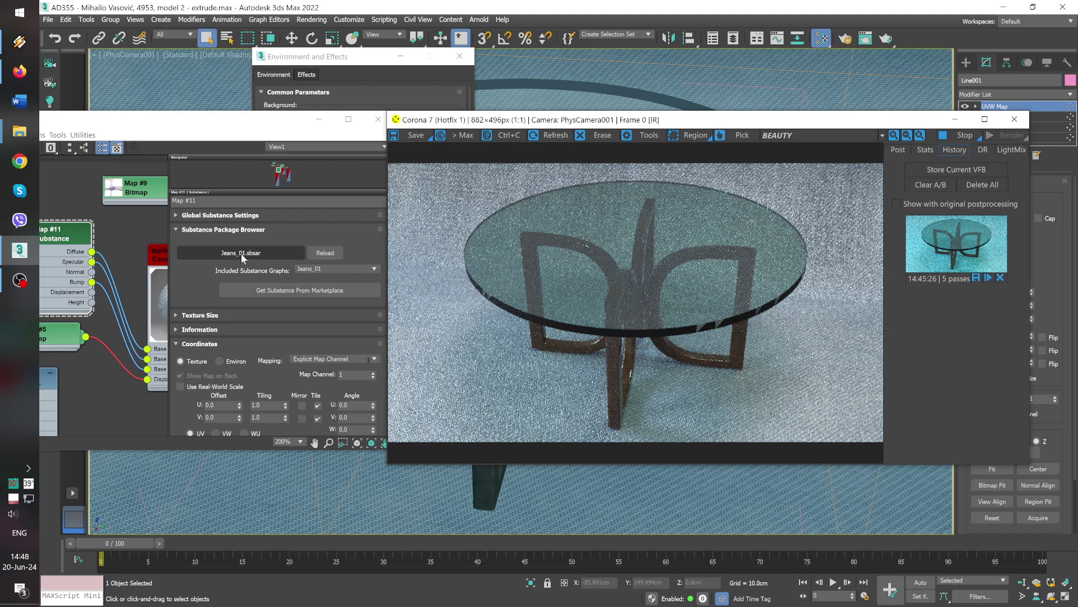
left_click(234, 254)
key("j")
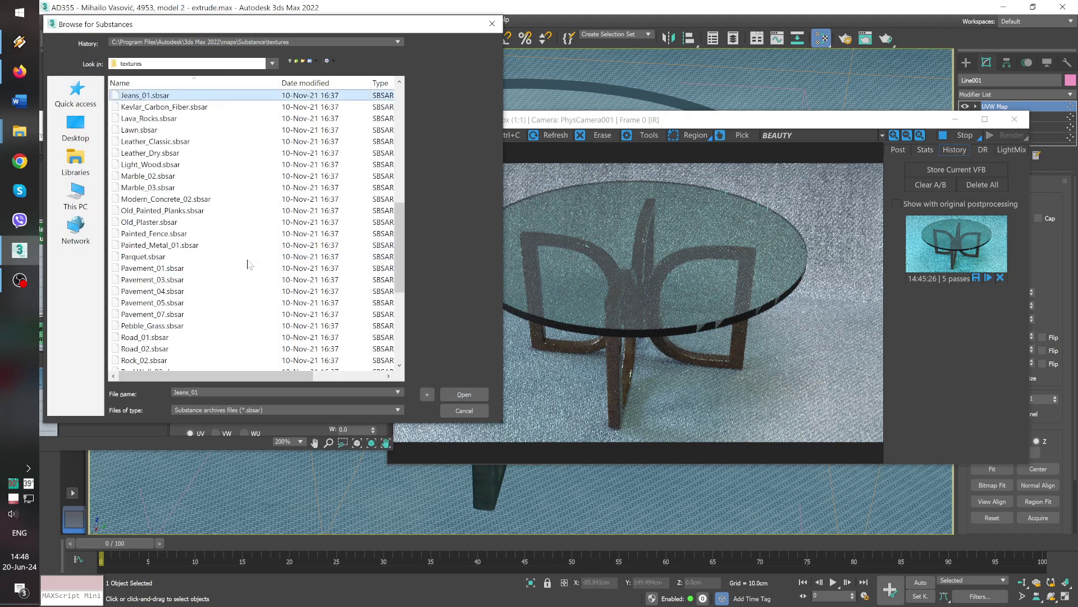
Step: Load Leather_Classic.sbsar onto the carpet and zoom the render close onto a table leg
double_click(159, 141)
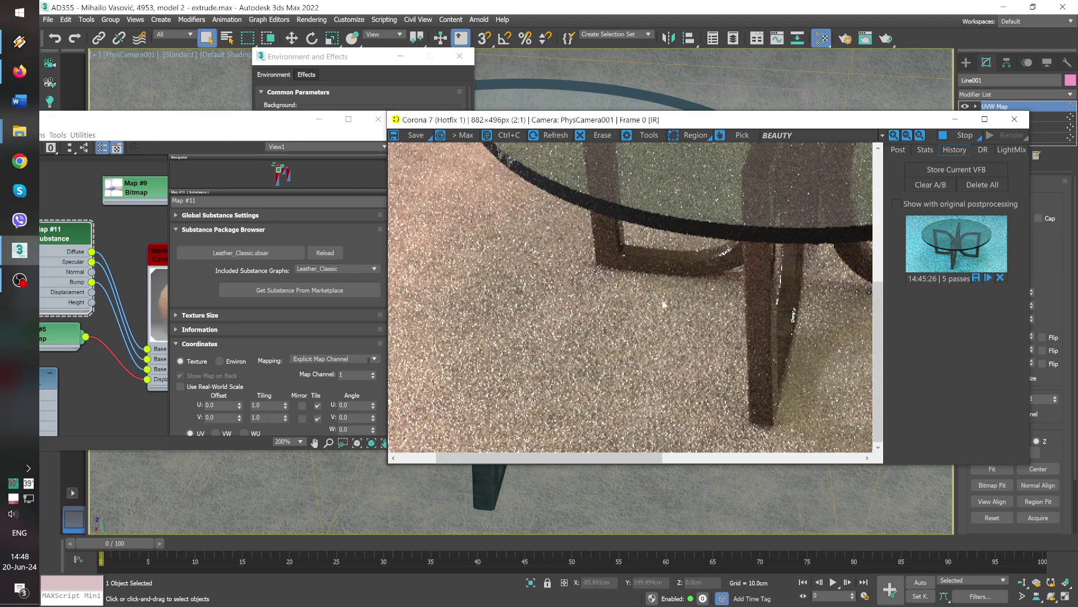
scroll(628, 318, "down", 2)
scroll(542, 354, "up", 1)
left_click_drag(584, 337, 635, 283)
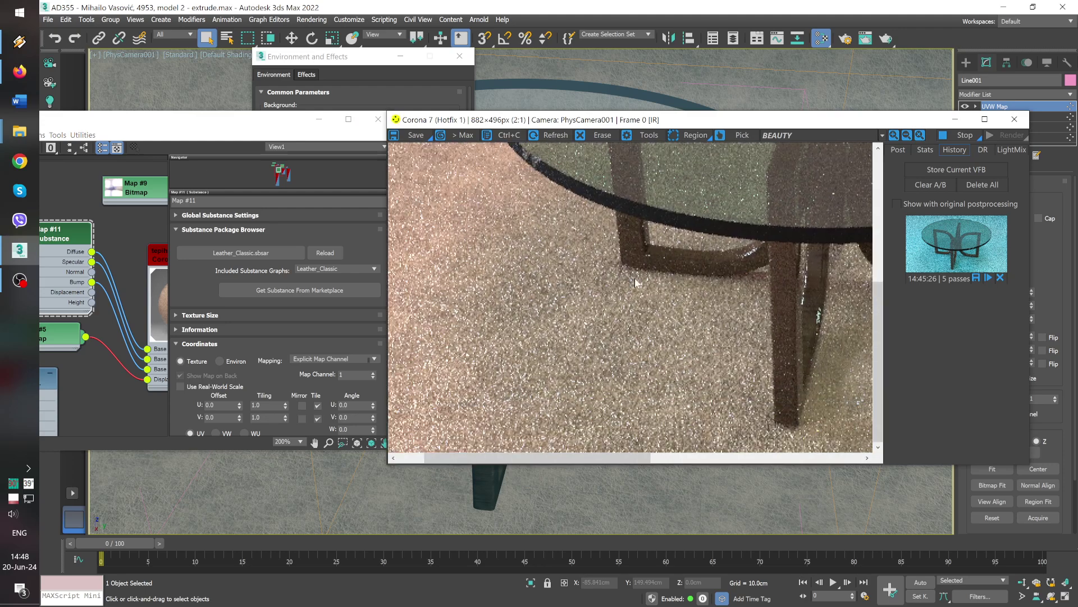
Step: Inspect the speckled pinkish-beige floor in the VFB, then reopen the substance file list
middle_click_drag(145, 360, 110, 366)
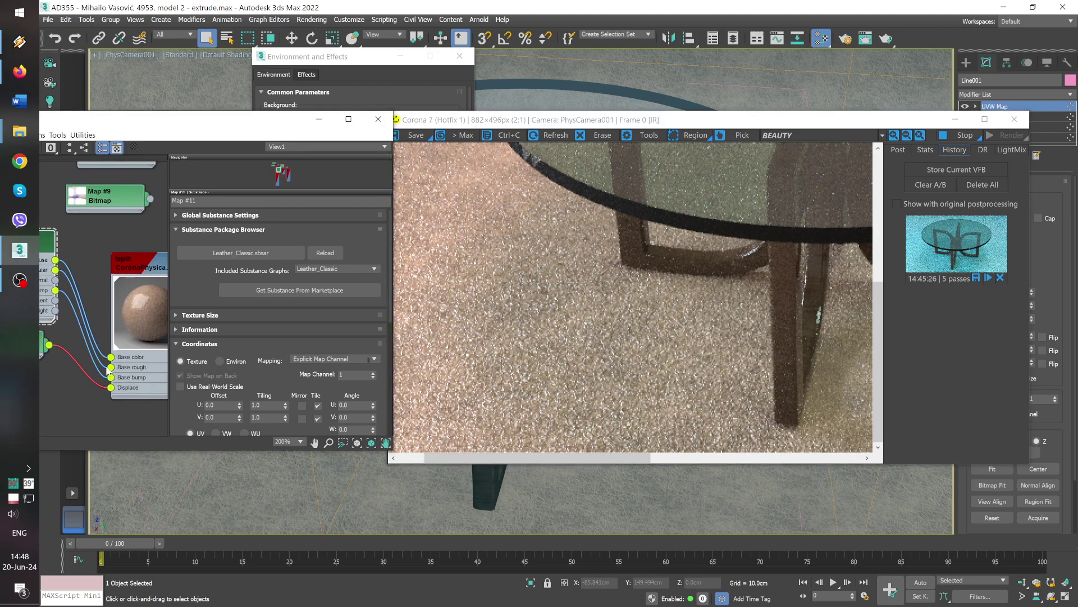
left_click(625, 267)
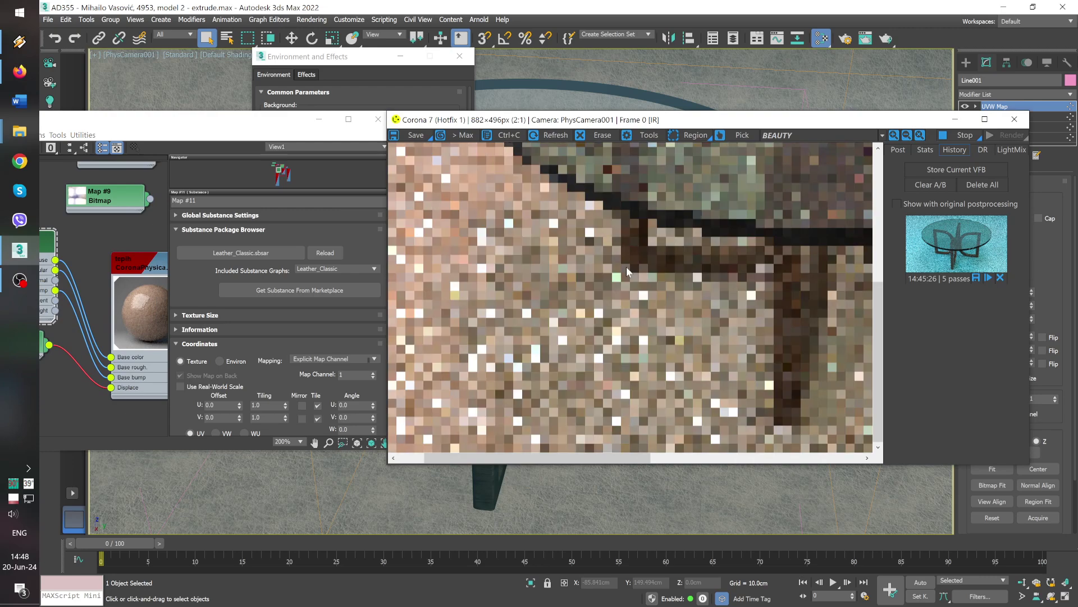
scroll(626, 268, "down", 1)
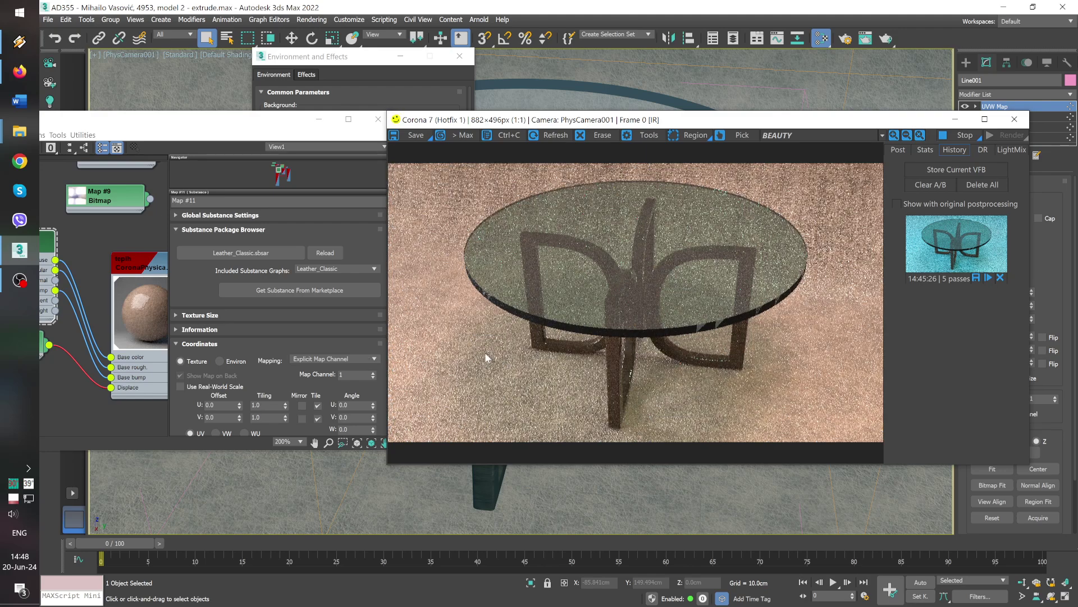
scroll(484, 352, "up", 1)
left_click_drag(568, 365, 557, 265)
scroll(557, 267, "down", 1)
left_click(211, 255)
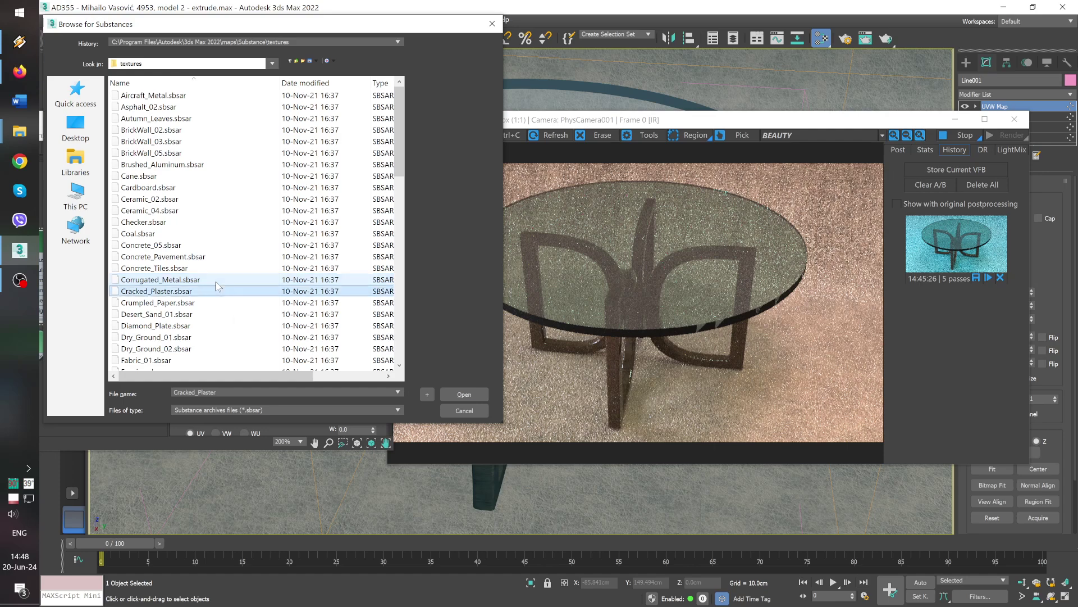
Step: Load Kevlar_Carbon_Fiber.sbsar onto the carpet as a trial texture
scroll(219, 287, "down", 1)
left_click(225, 290)
key("Down")
key("Down")
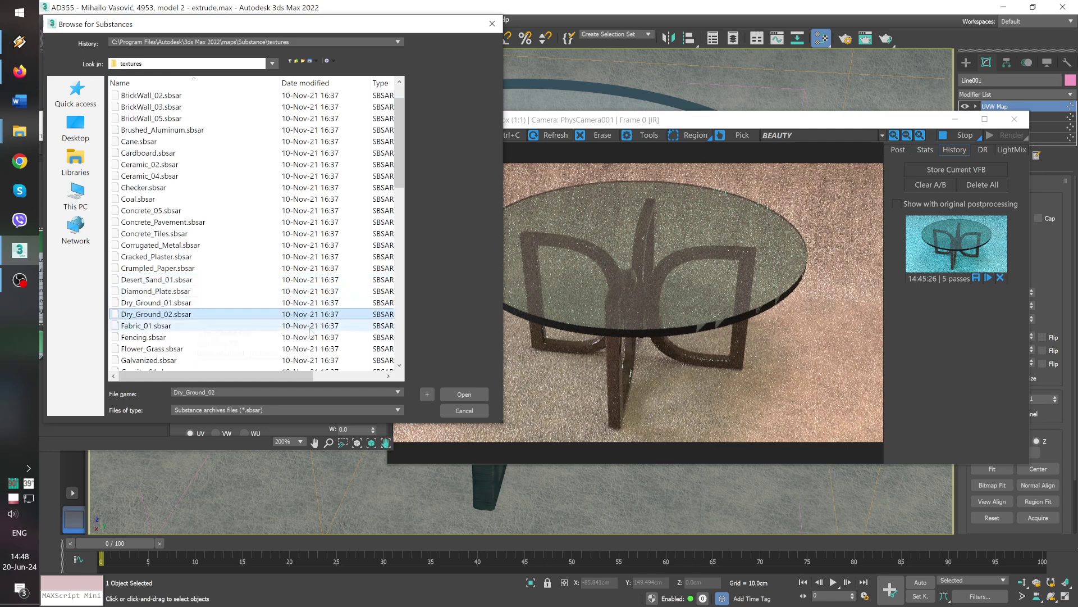
key("Down")
key("Down")
key("Down")
key("Down")
key("Down")
key("Down")
key("Down")
key("Down")
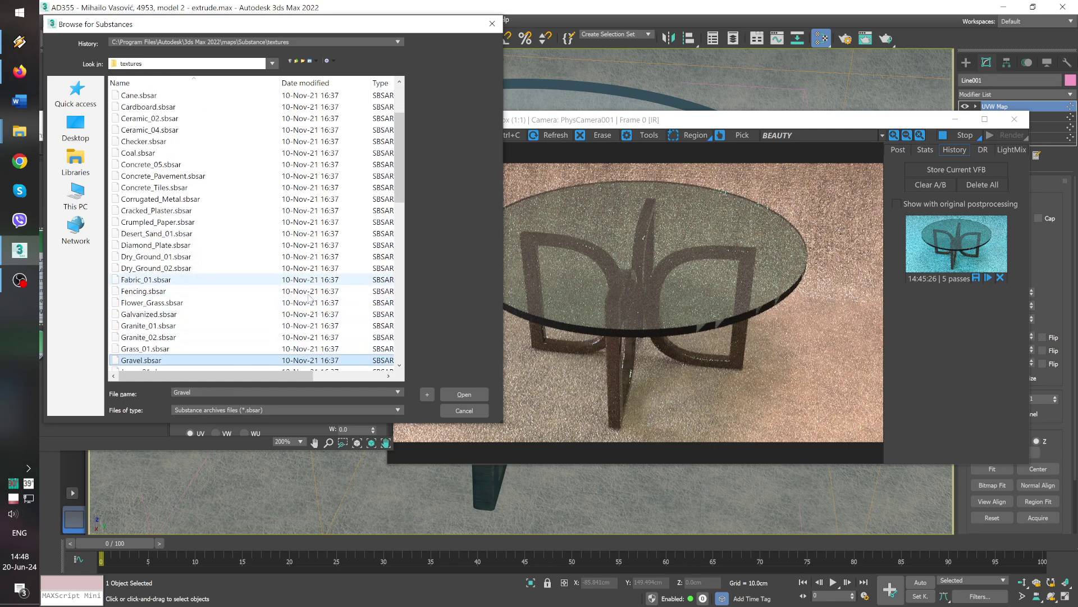
key("Down")
key("Down")
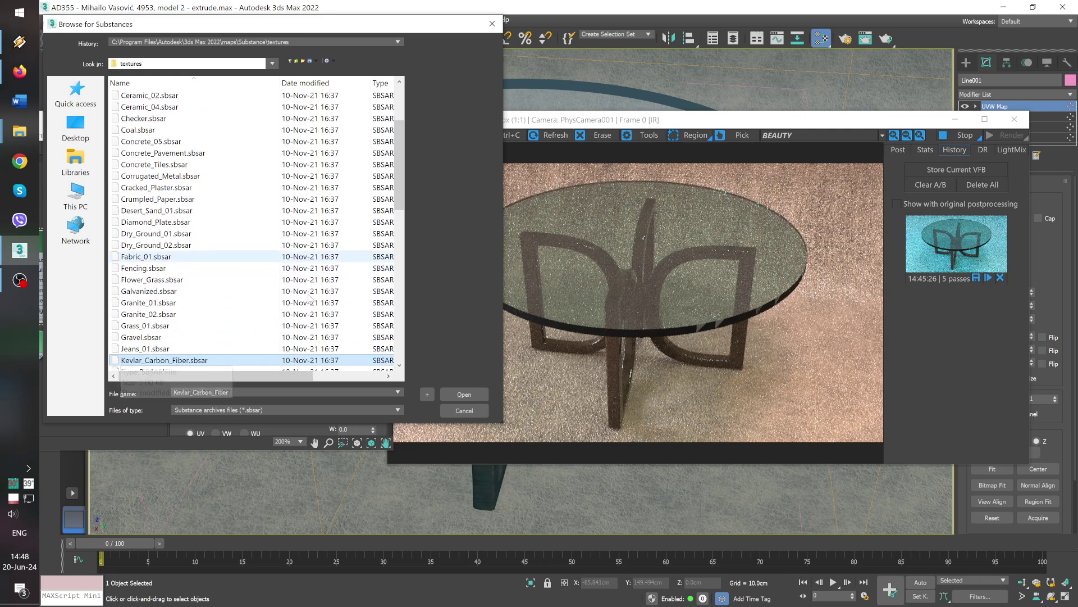
key("Down")
key("Up")
key("Return")
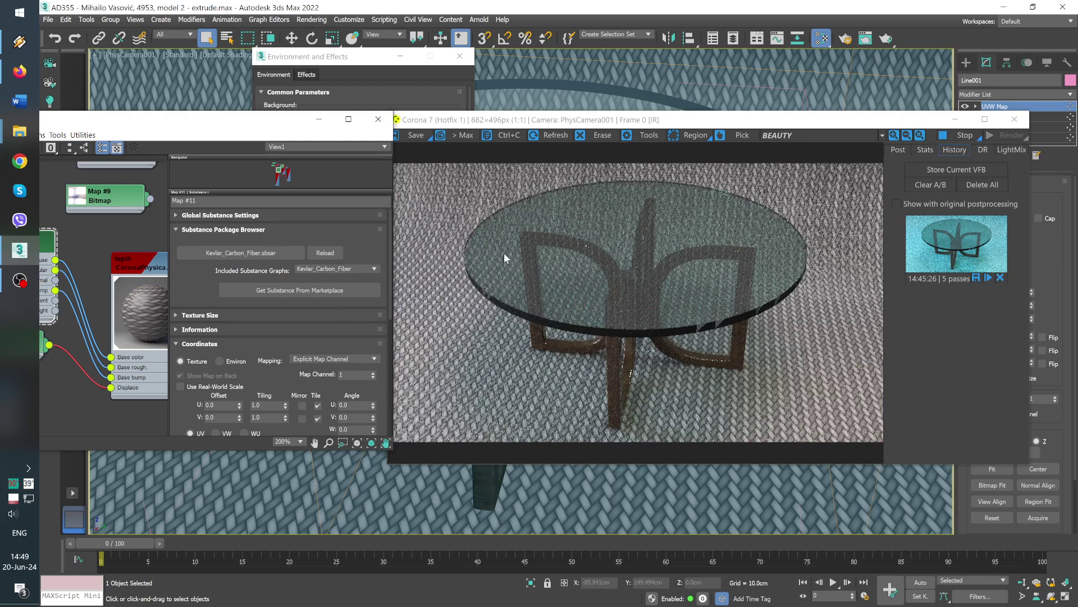
Step: Switch the carpet back to Fabric_01.sbsar and dismiss the Corona render error
left_click(240, 251)
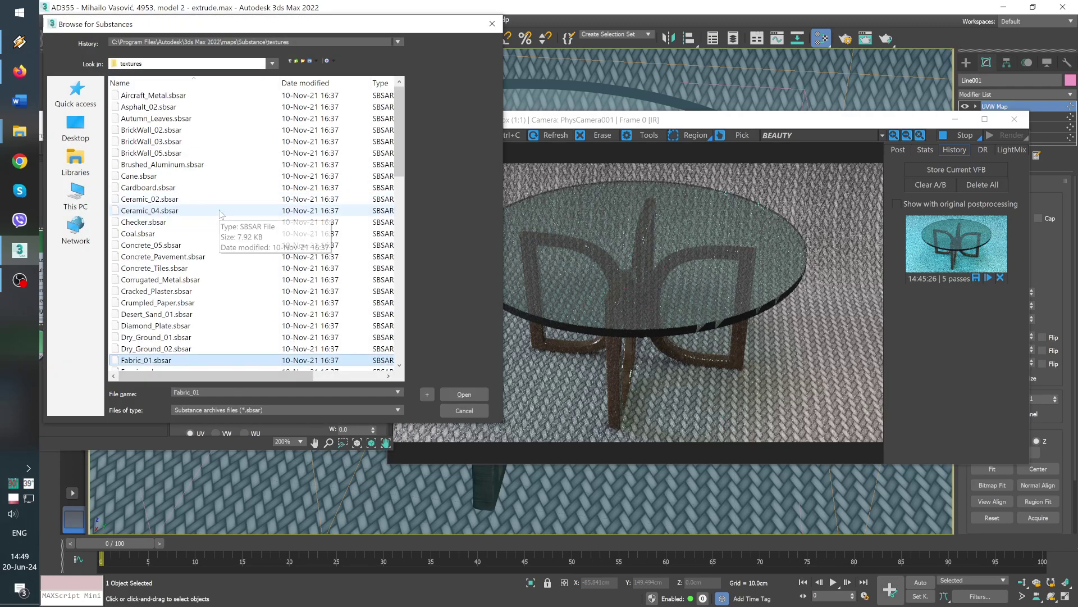
key("Return")
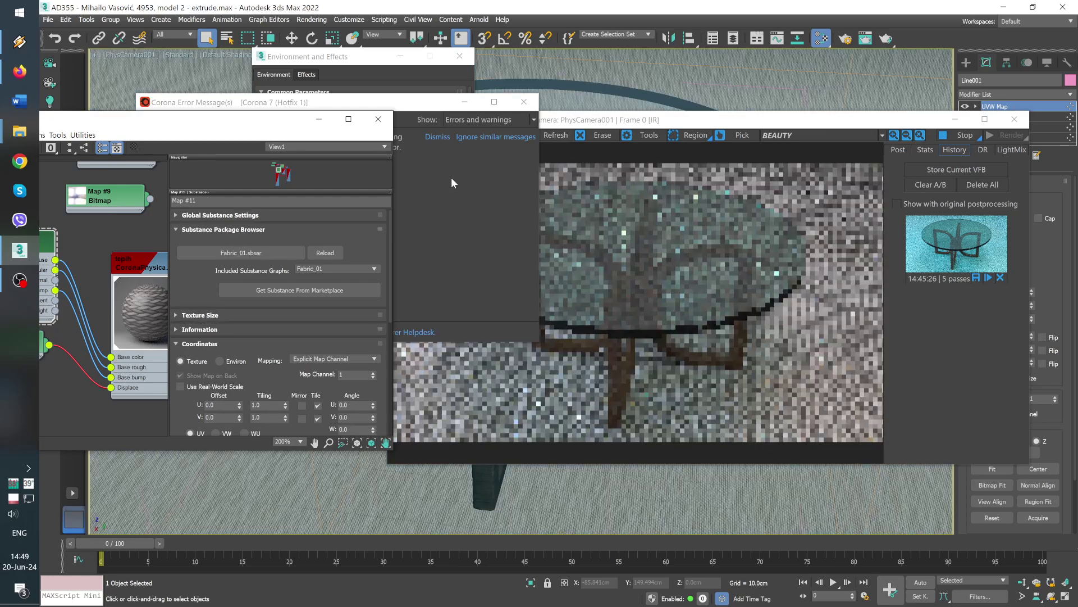
left_click(527, 106)
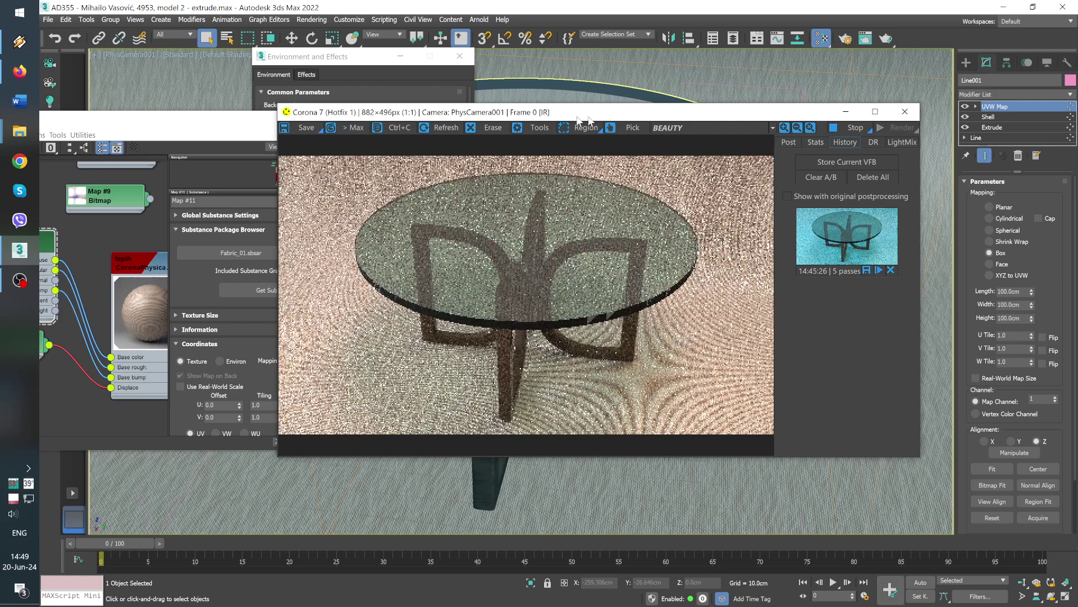
Step: Close the Slate Material Editor and Environment and Effects, moving the VFB aside
left_click_drag(699, 125, 553, 117)
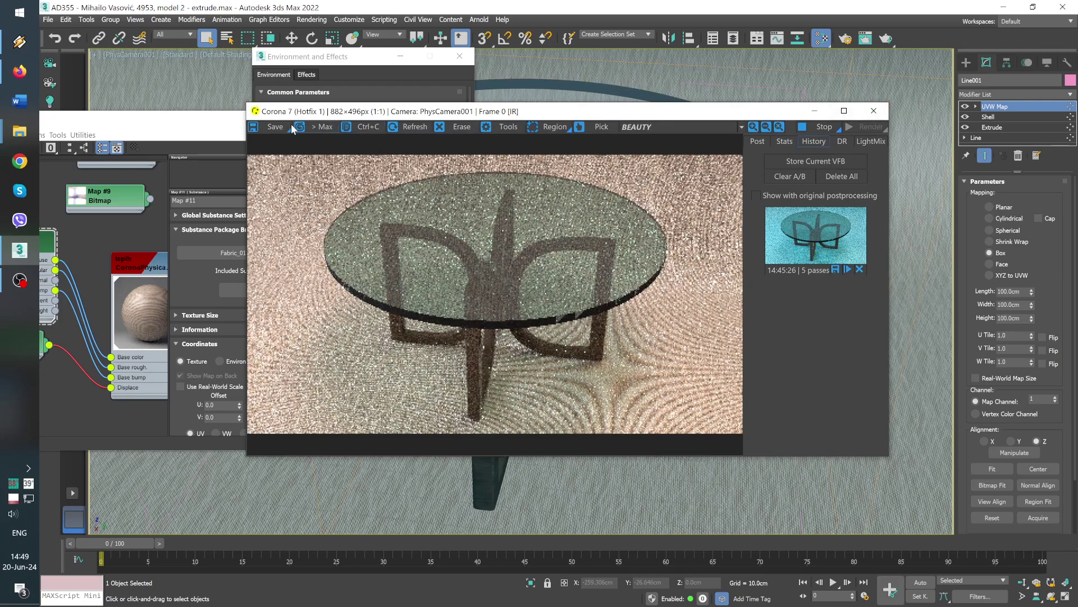
left_click(346, 119)
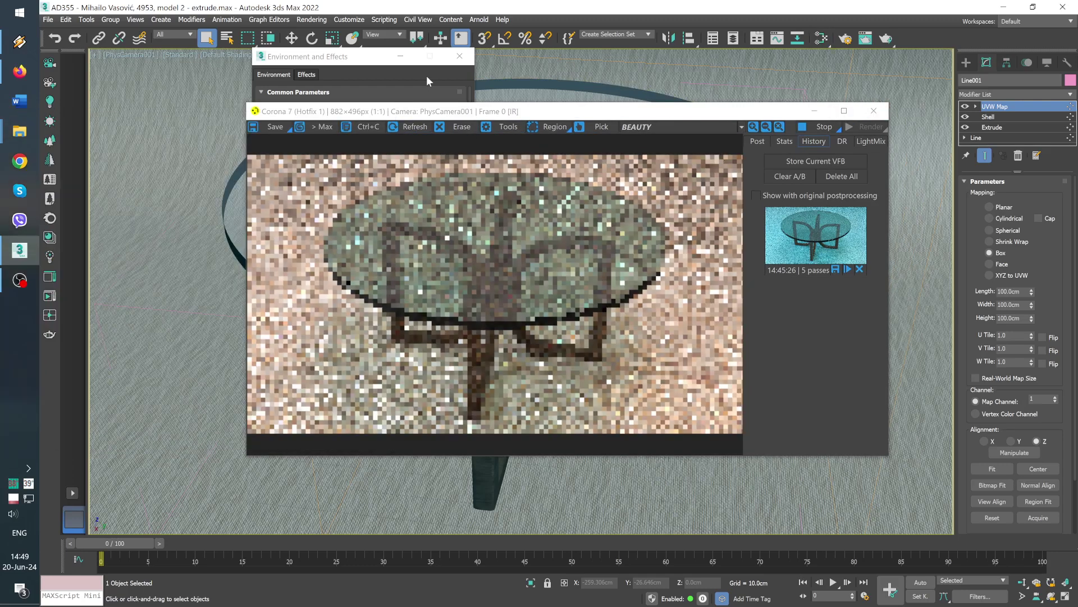
left_click(460, 57)
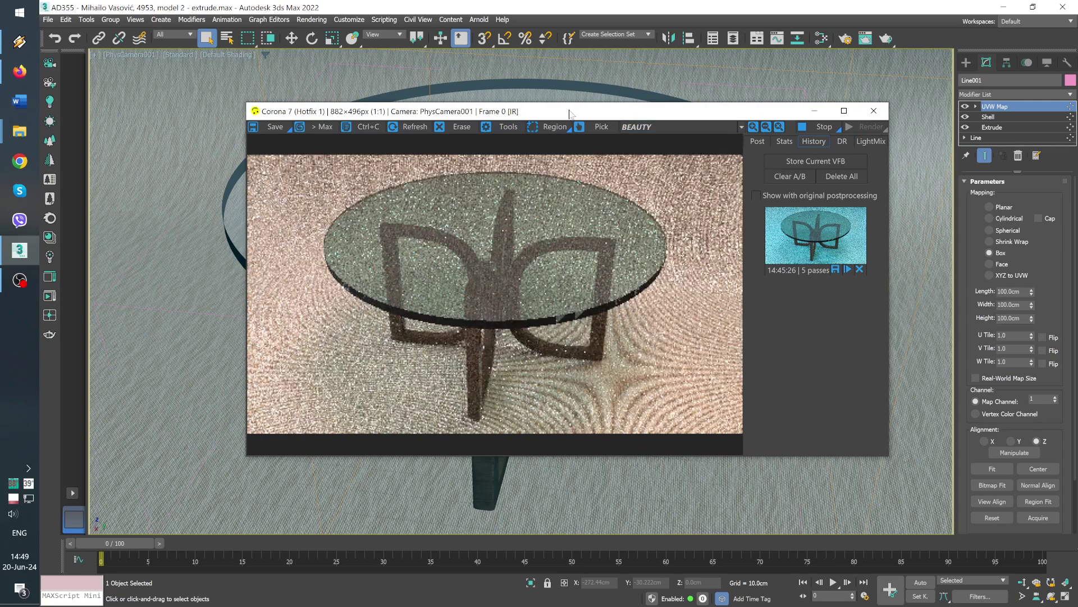
left_click_drag(571, 114, 785, 113)
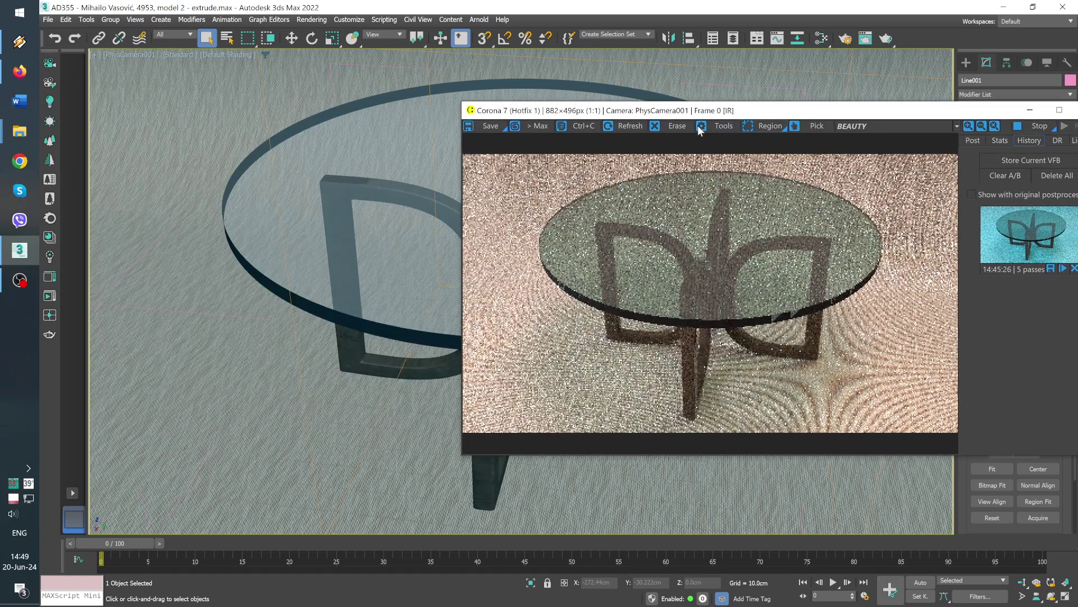
Step: Isolate the glass tabletop 'staklo' and zoom in on it from a low perspective view
left_click(285, 179)
key("p")
mouse_move(284, 179)
middle_mouse_down("alt")
mouse_move(308, 264)
mouse_move(308, 228)
middle_mouse_up("alt")
key("alt+q")
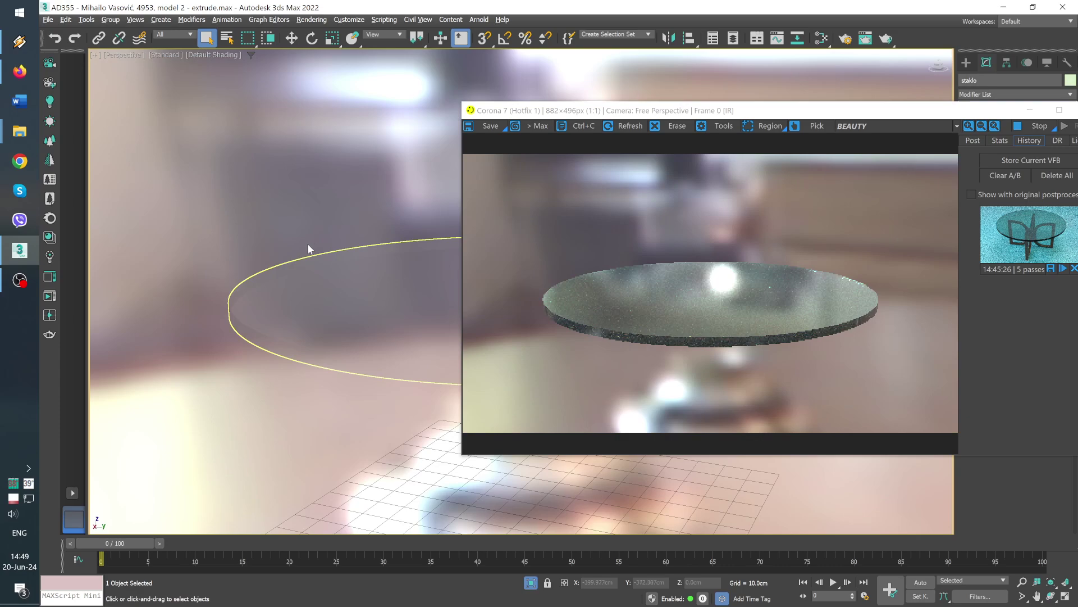
scroll(337, 278, "up", 3)
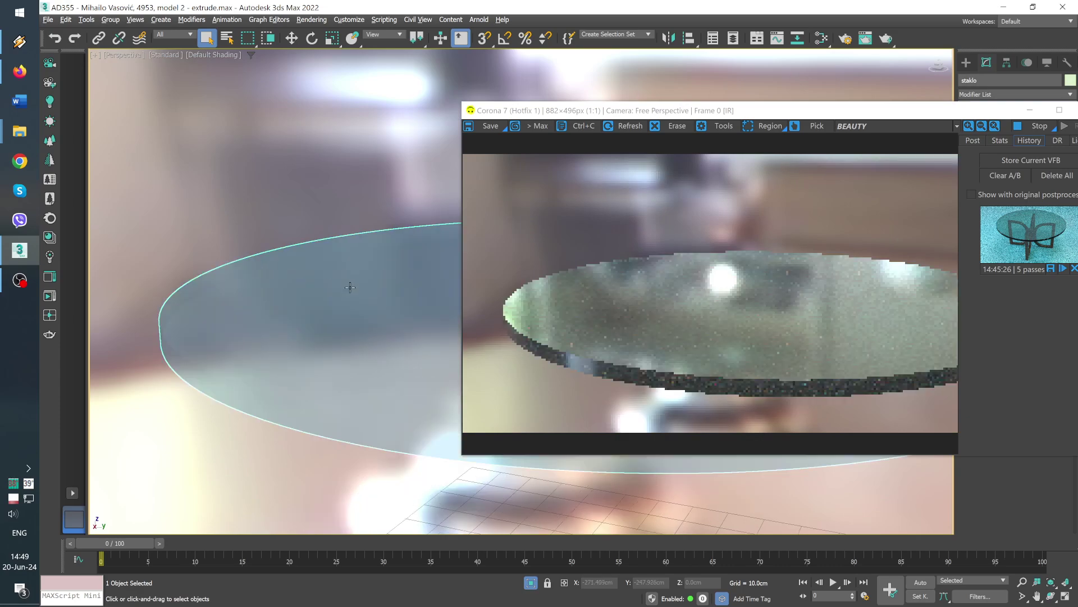
Step: Select the band around the tabletop edge and add a Shell modifier to it
left_click(530, 582)
left_click(387, 388)
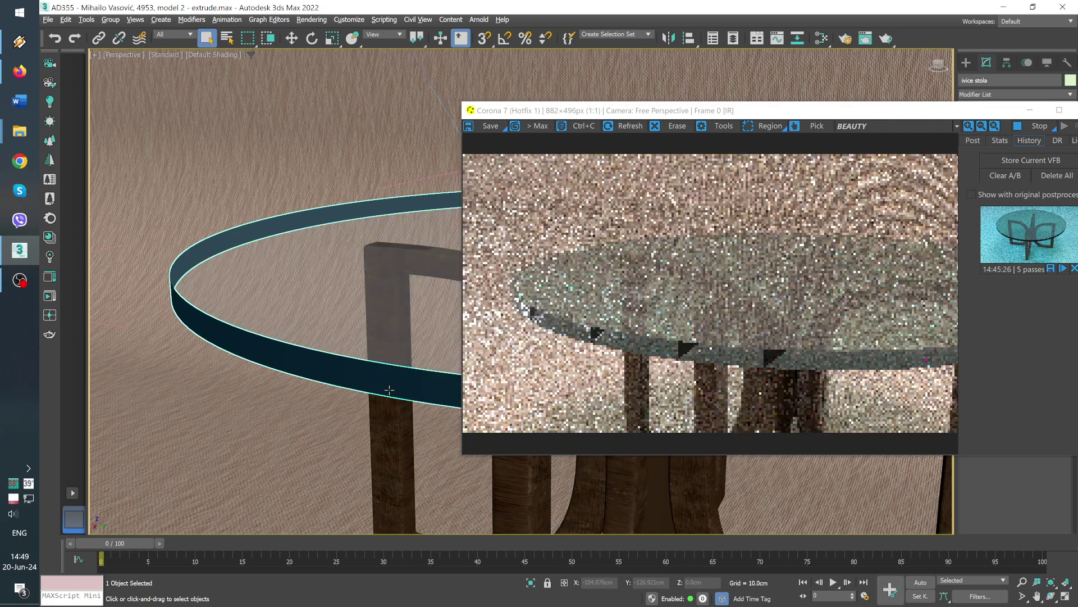
key("alt+q")
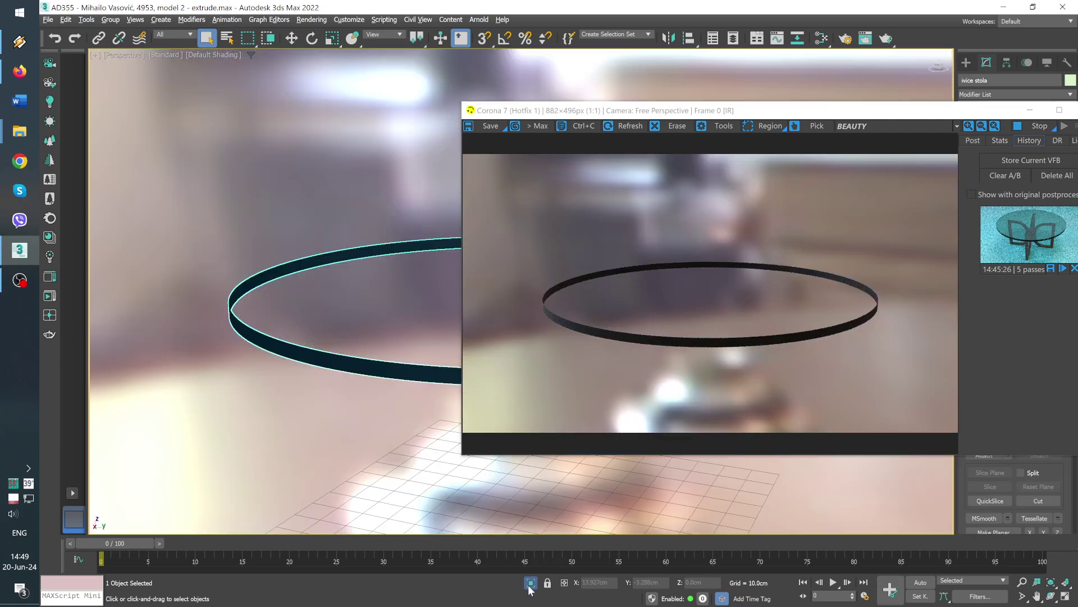
left_click(531, 582)
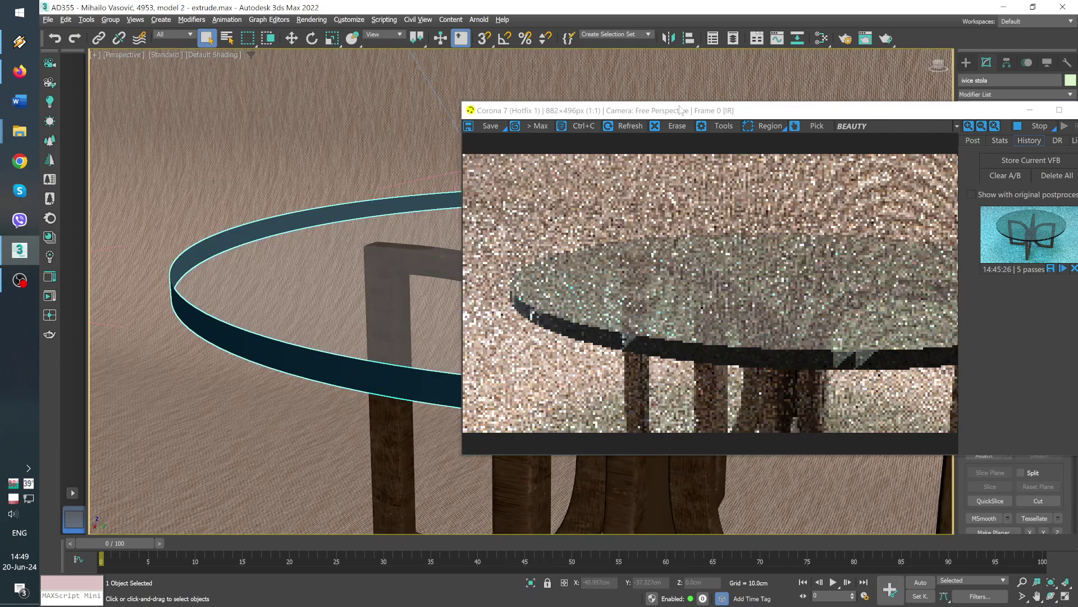
left_click_drag(801, 106, 414, 102)
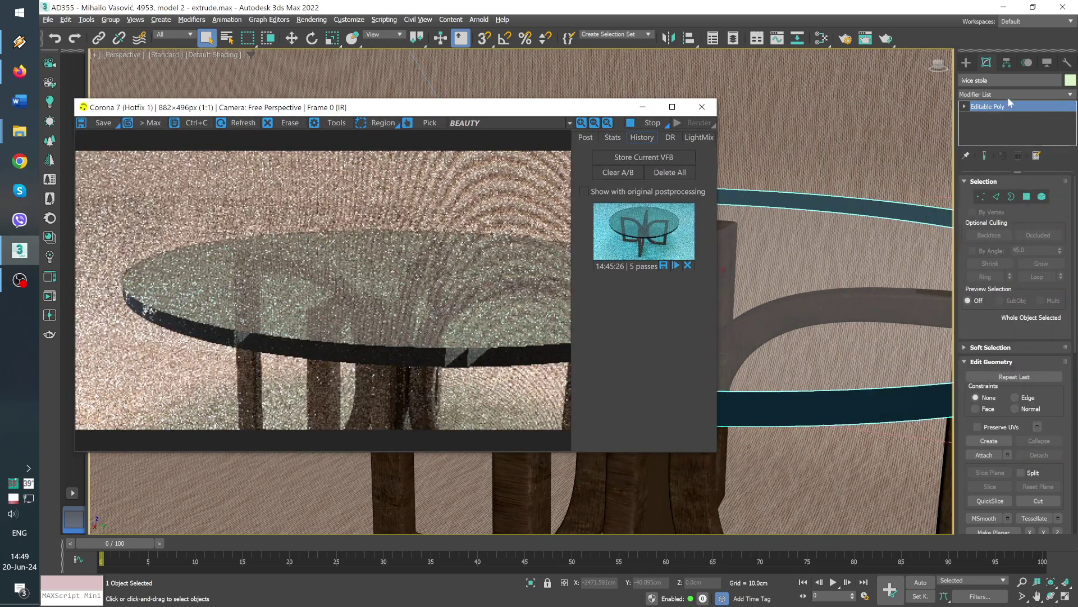
left_click(1008, 94)
type("Shell")
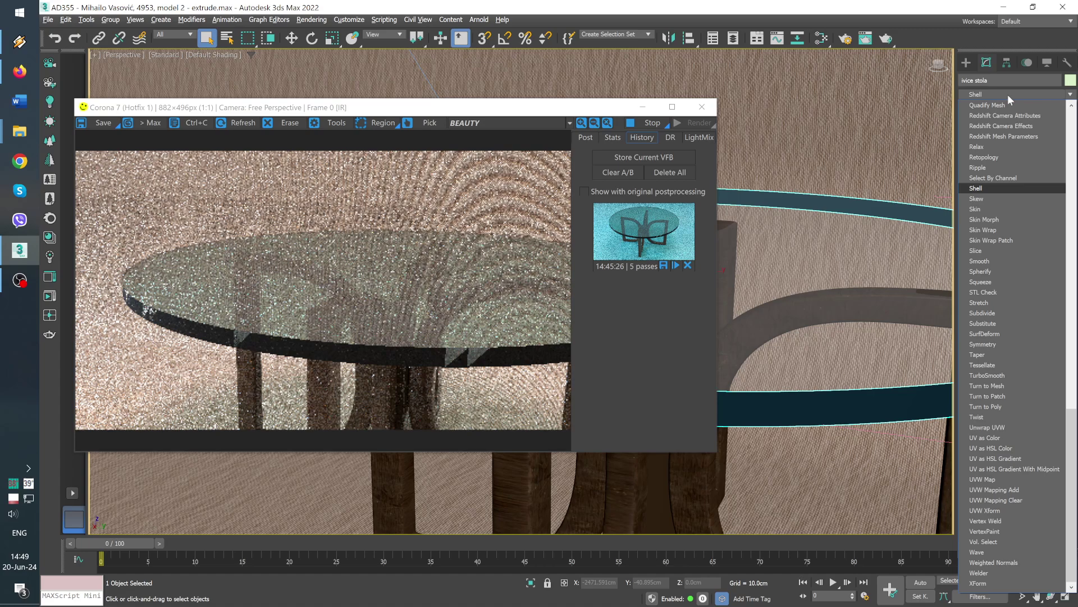
key("Return")
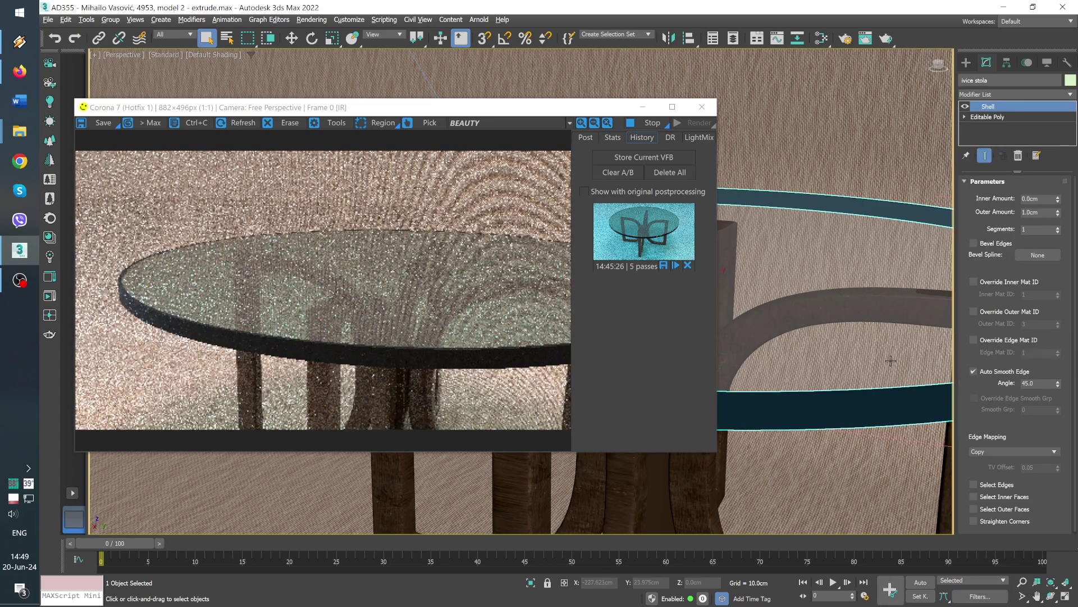
Step: Set the Shell's Outer Amount to 0.5cm, viewing the table from above with edged faces
middle_click_drag(891, 361, 827, 296, "alt")
key("F4")
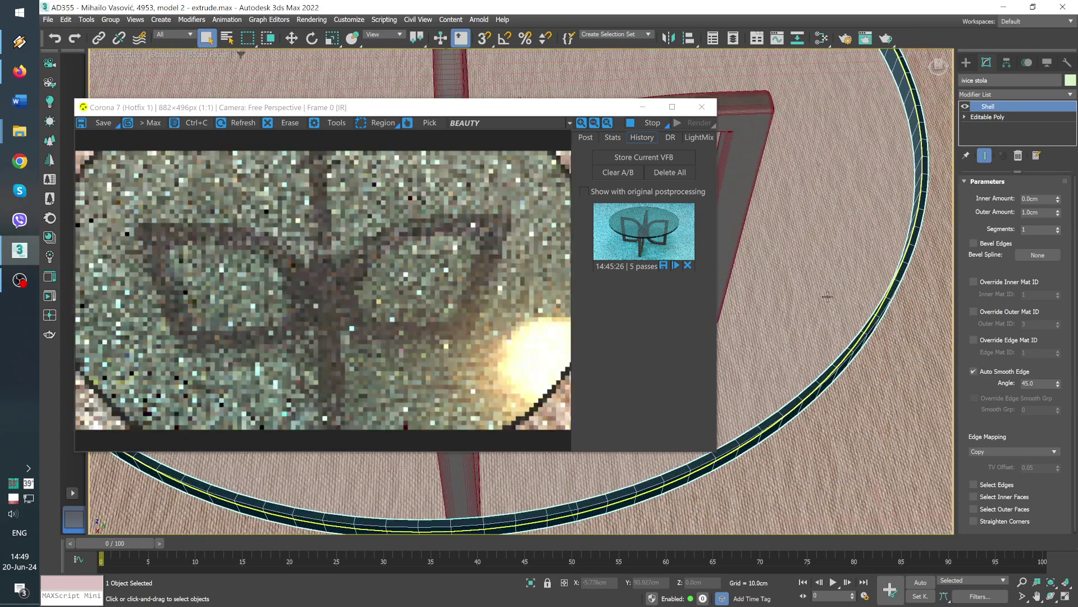
scroll(827, 296, "up", 3)
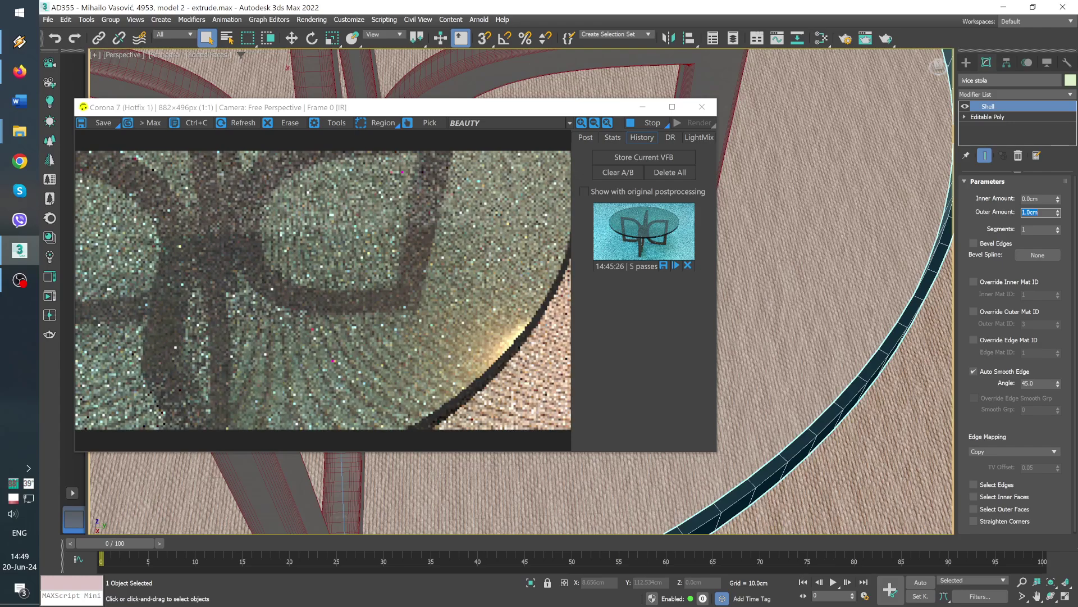
type("5")
type("0.5")
key("Return")
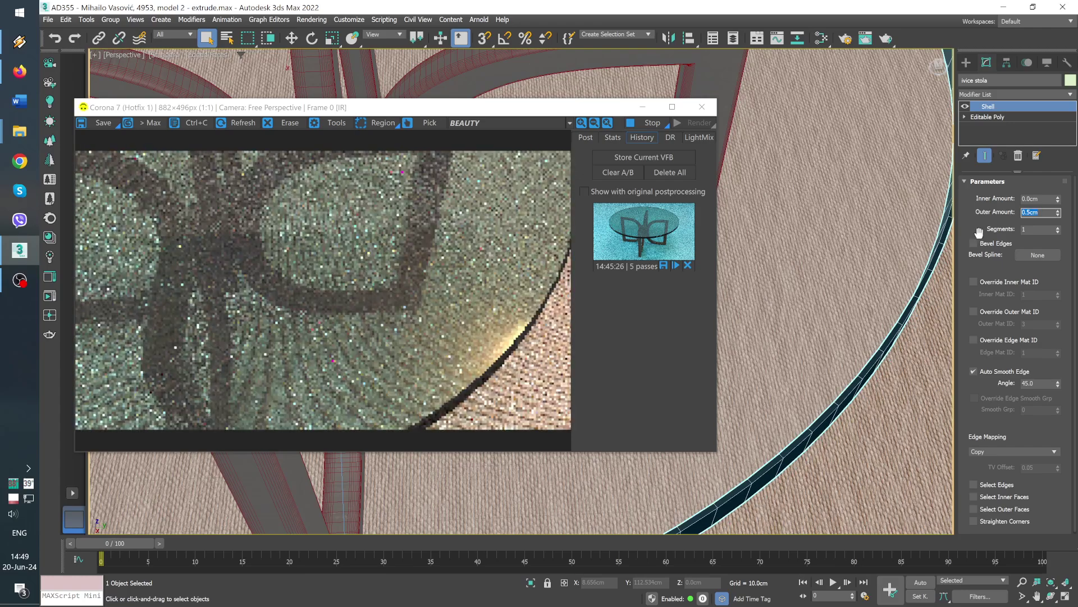
key("F4")
middle_click_drag(786, 304, 816, 255)
Step: Zoom around the viewport to inspect the thinner shell, then select table leg nogar002
scroll(815, 255, "down", 3)
scroll(816, 254, "up", 2)
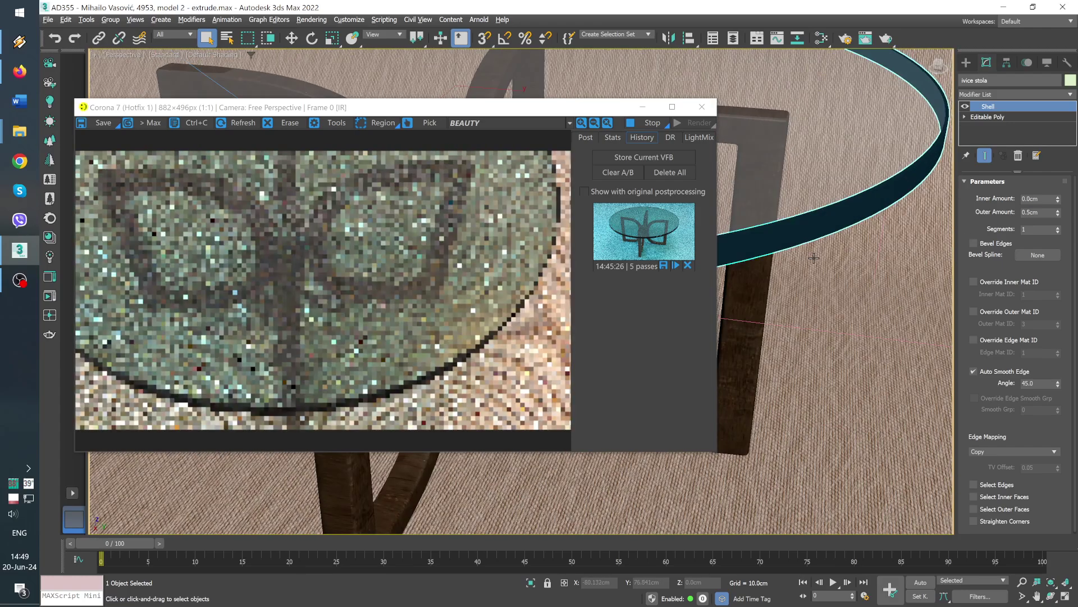
scroll(862, 329, "up", 2)
scroll(862, 329, "down", 3)
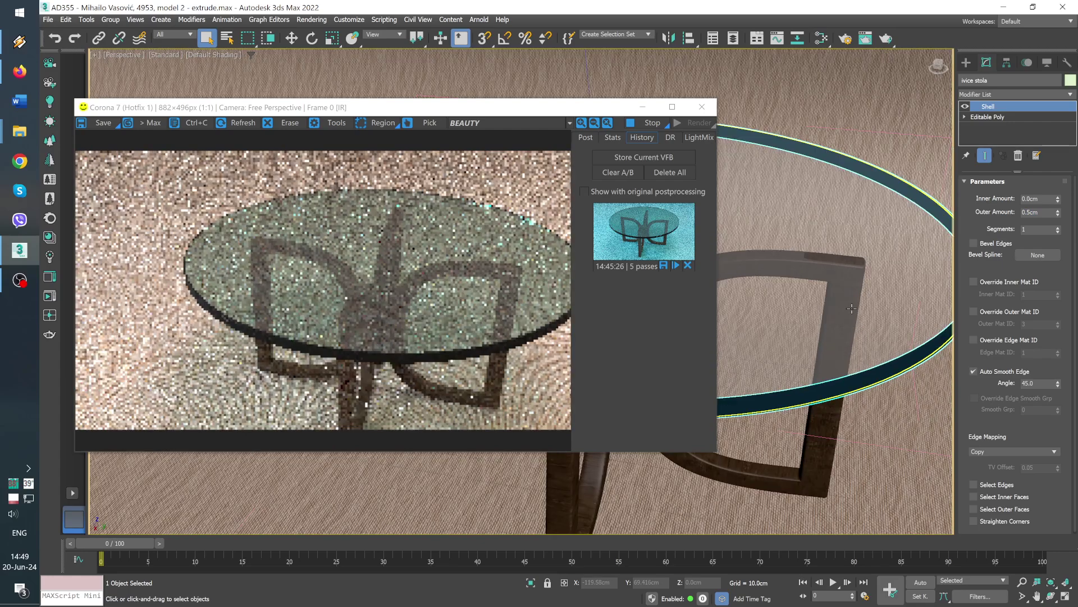
scroll(827, 304, "up", 2)
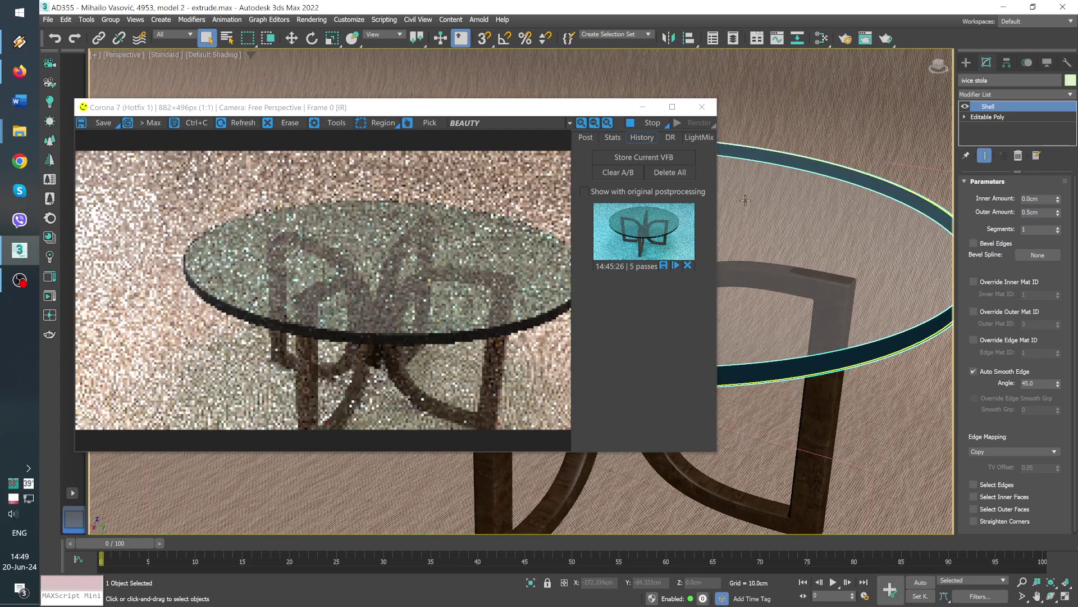
scroll(826, 301, "down", 3)
scroll(842, 342, "up", 2)
scroll(829, 345, "up", 2)
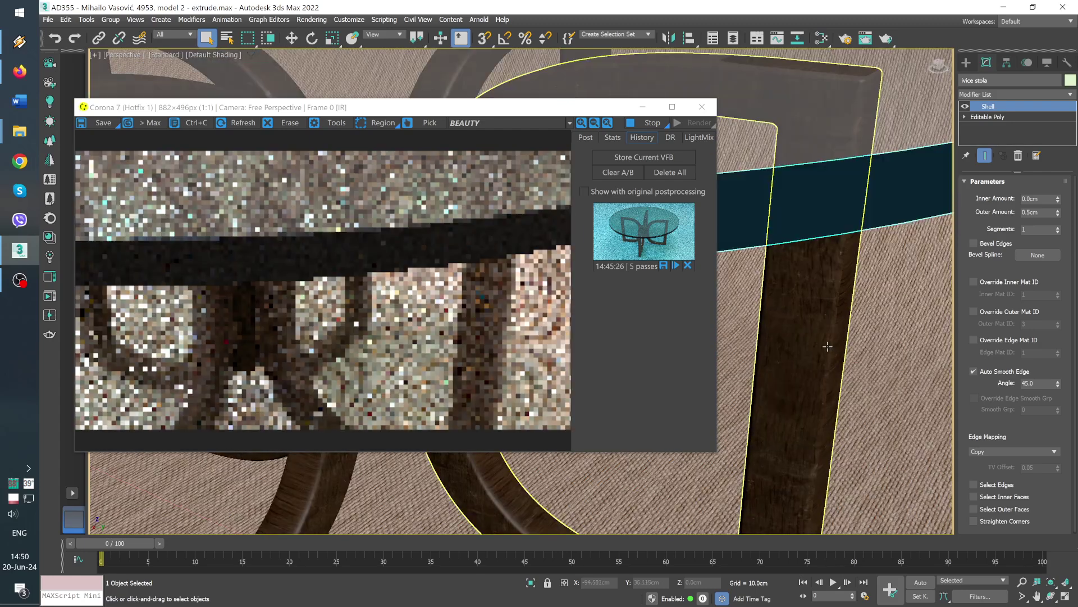
left_click(827, 347)
Step: Isolate the table leg and open the Slate Material Editor maximized
key("alt+q")
middle_click_drag(775, 339, 854, 338, "alt")
key("m")
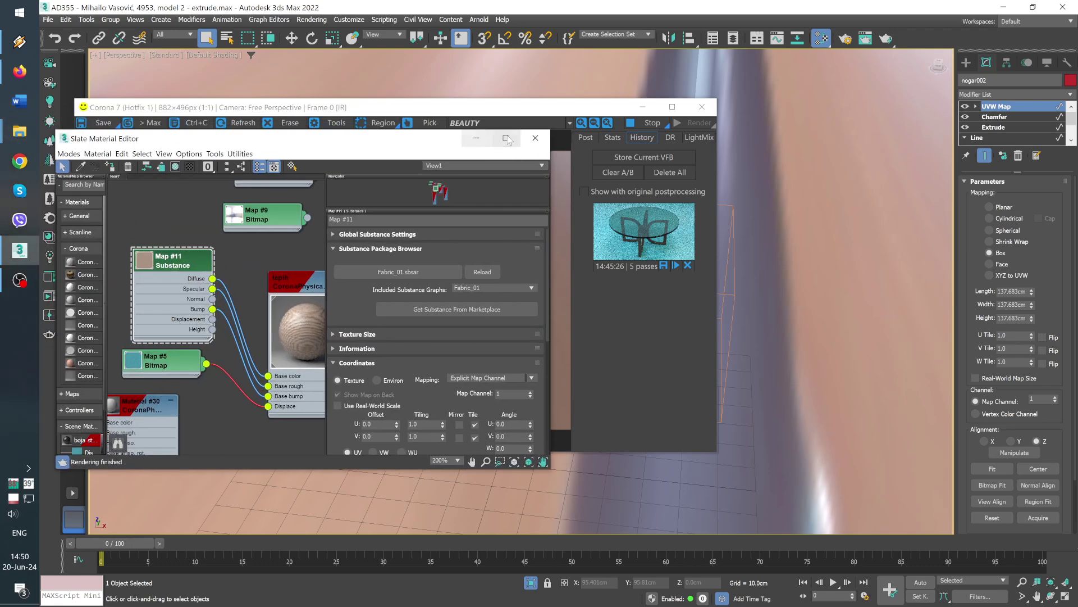
left_click(505, 137)
mouse_move(296, 193)
middle_mouse_down()
mouse_move(417, 285)
mouse_move(479, 386)
middle_mouse_up()
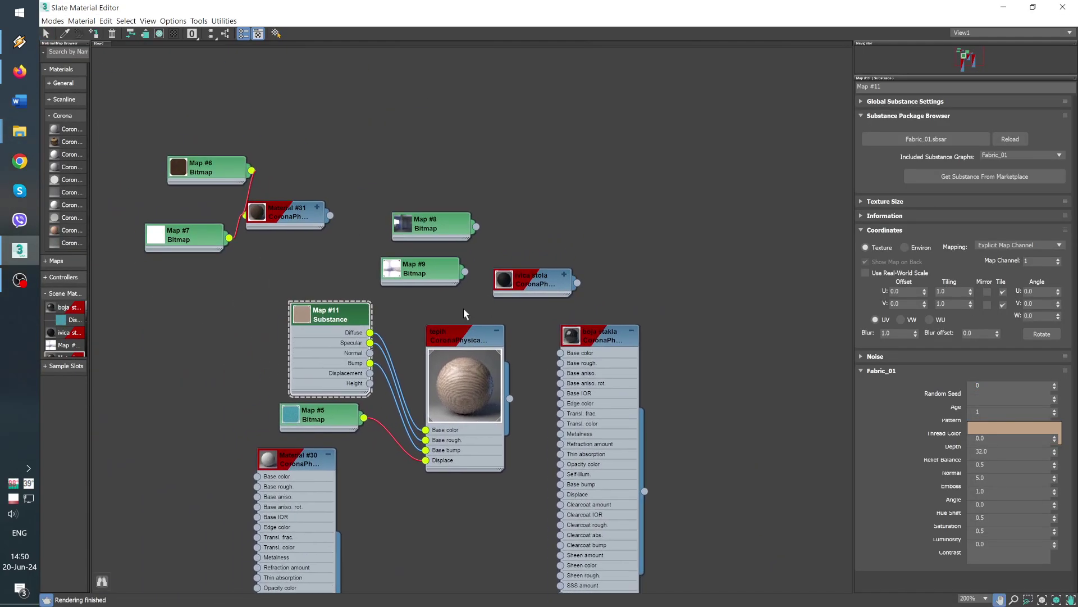
Step: Move boja stakla and ivica stola aside and arrange Map #6, Map #7 and Material #31
double_click(571, 348)
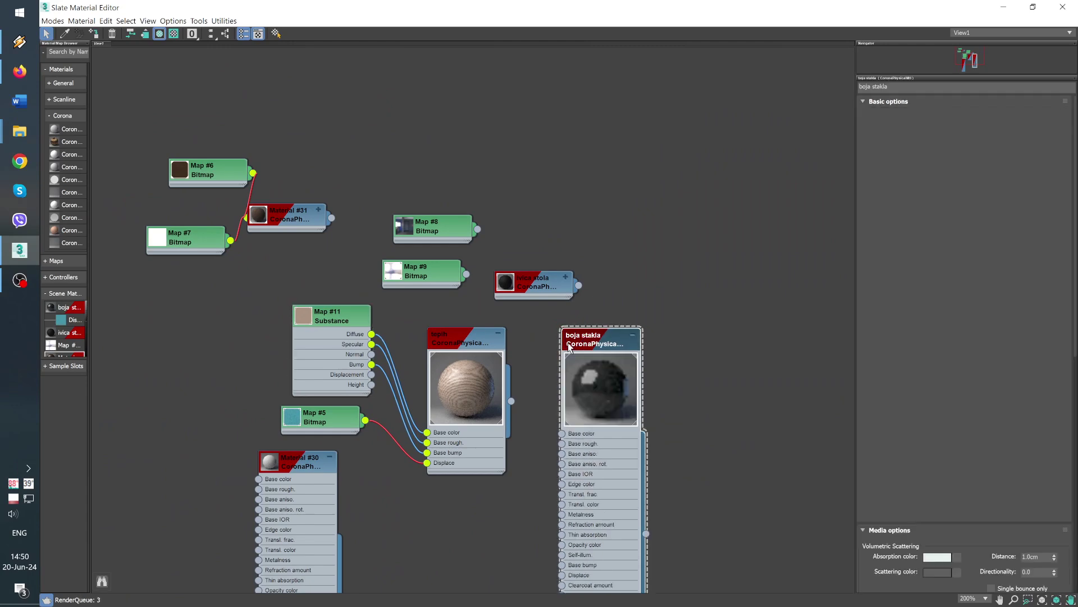
left_click_drag(591, 345, 625, 369)
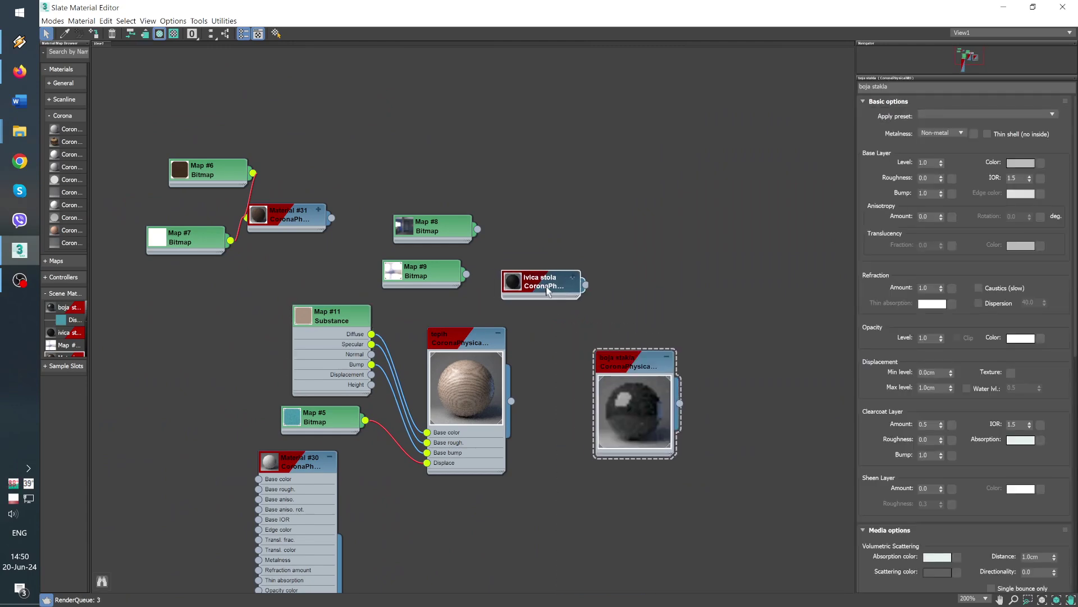
left_click_drag(553, 288, 687, 277)
middle_click_drag(400, 263, 625, 324)
left_click_drag(396, 236, 317, 235)
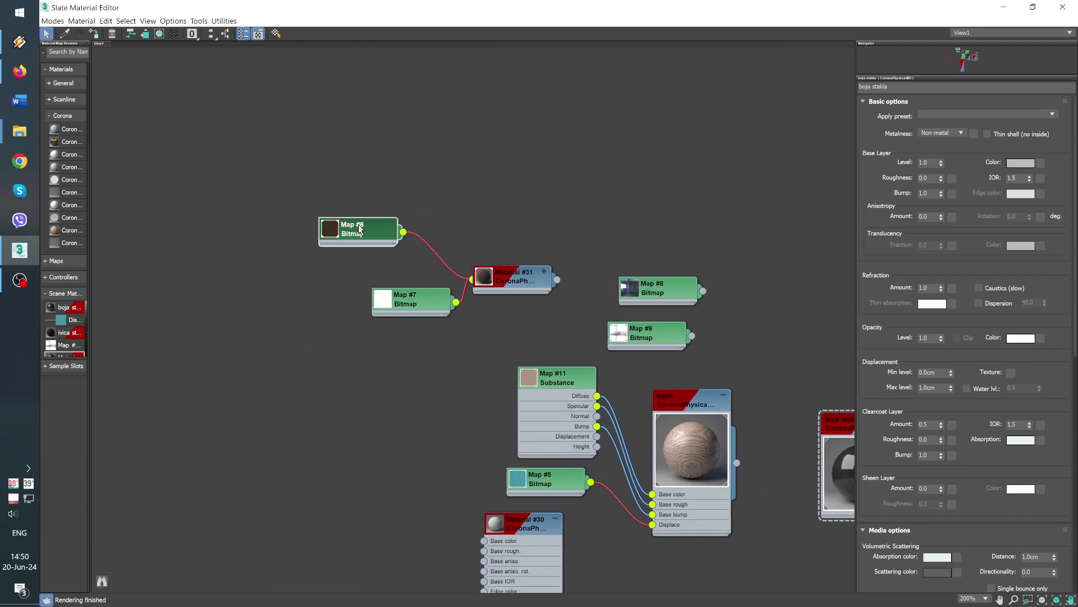
left_click_drag(548, 281, 531, 225)
left_click(533, 226)
left_click_drag(401, 304, 310, 303)
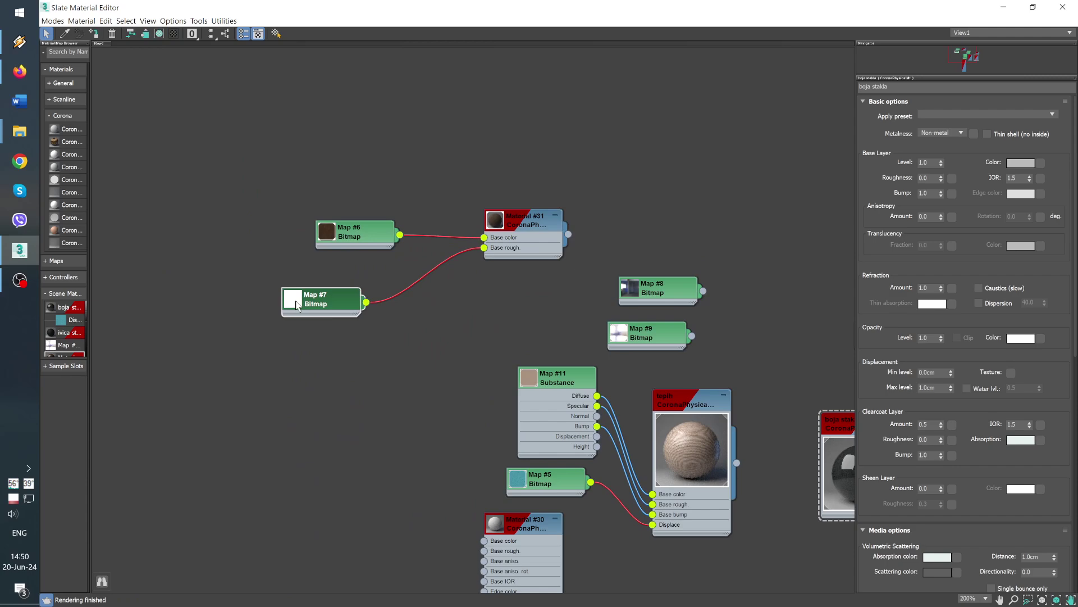
Step: Preview Map #7's roughness bitmap settings, checking its image file without changing it
double_click(297, 305)
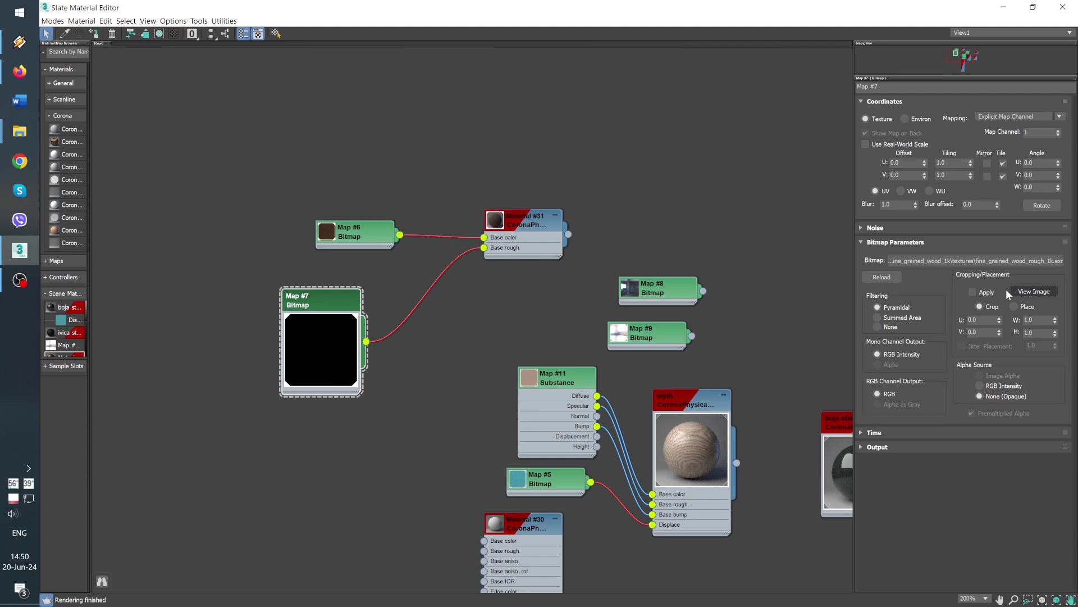
left_click_drag(344, 299, 333, 288)
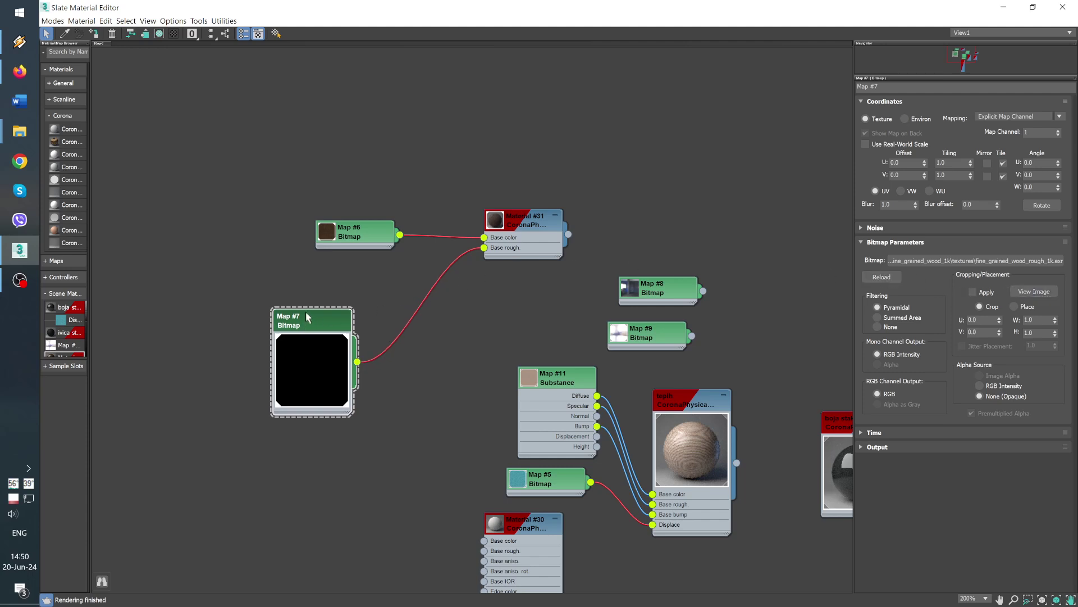
double_click(335, 232)
left_click_drag(336, 232, 273, 164)
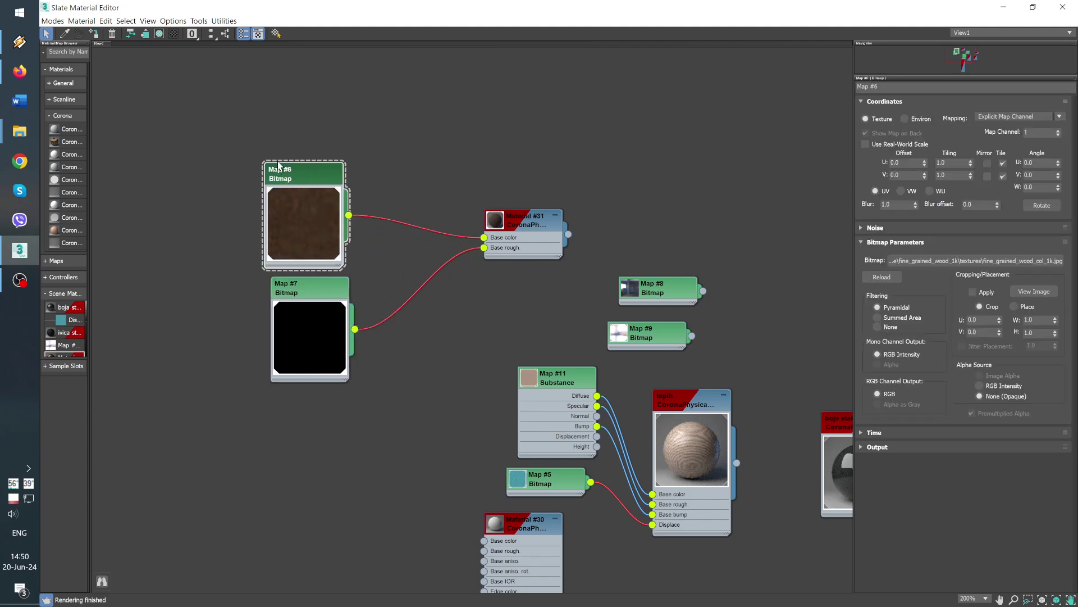
left_click(291, 285)
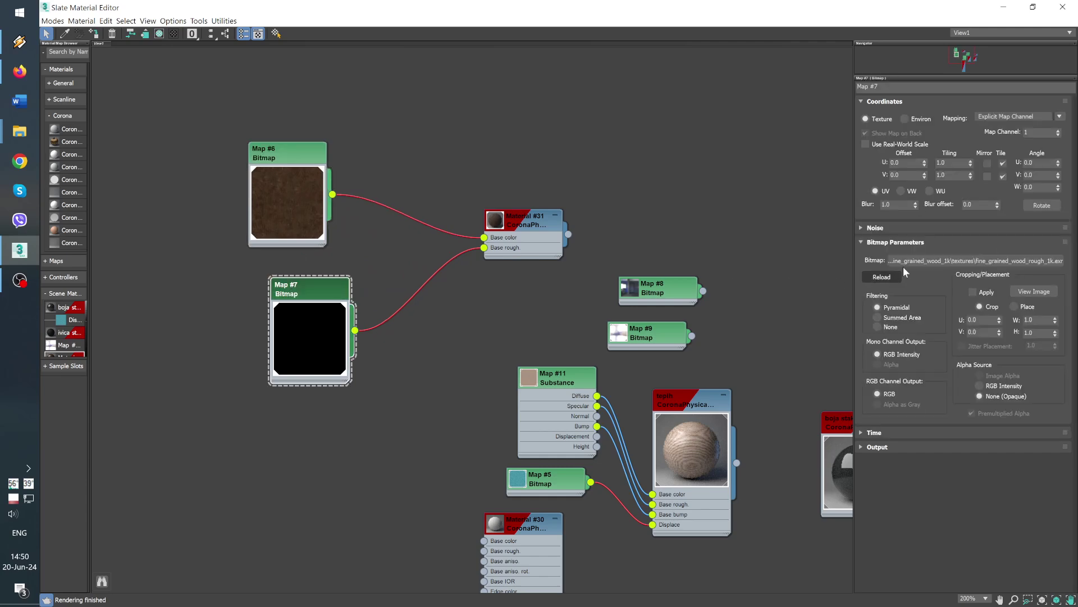
left_click(927, 258)
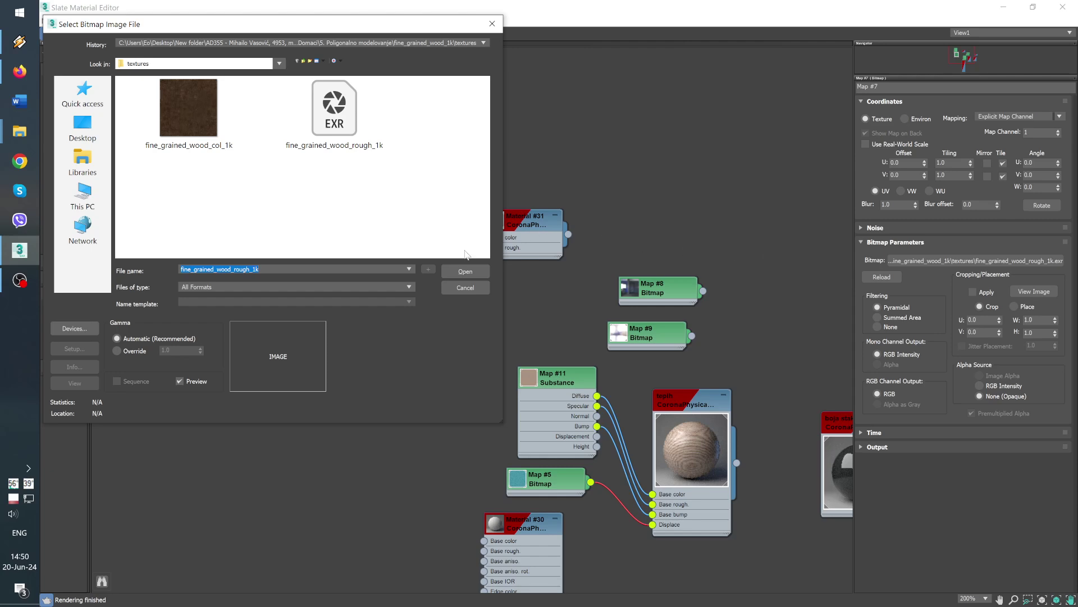
left_click(461, 287)
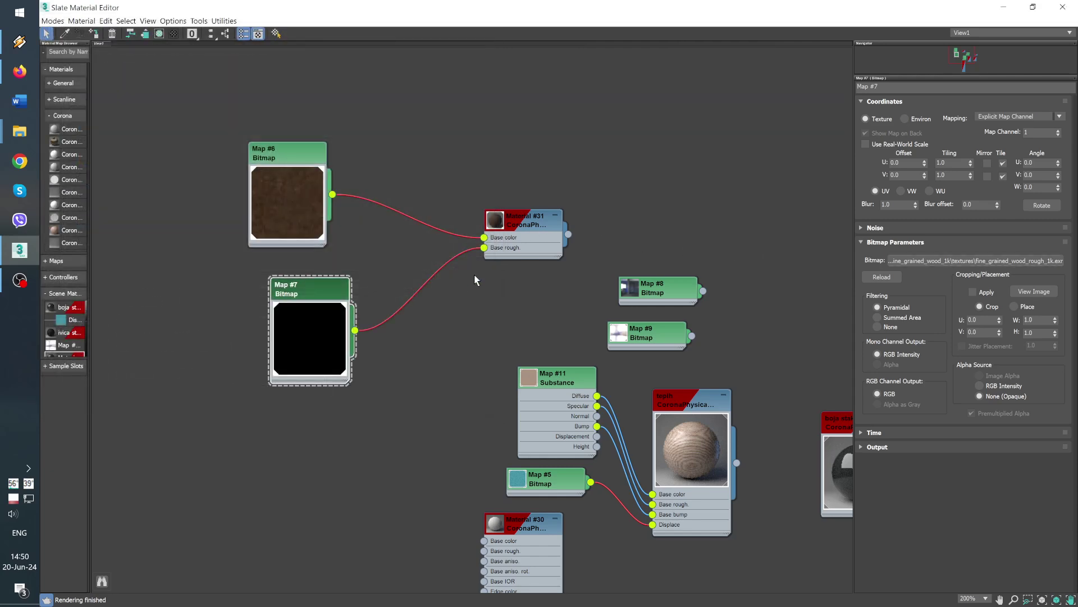
Step: View Map #6's fine_grained_wood colour texture at full size, then restore the editor window
left_click(522, 217)
double_click(276, 168)
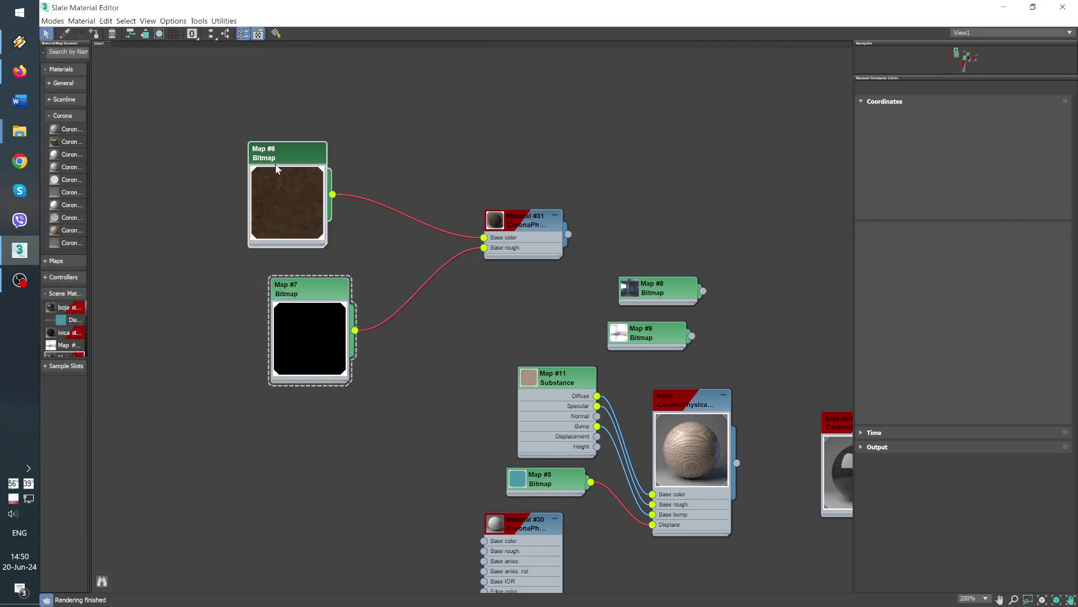
left_click(1031, 291)
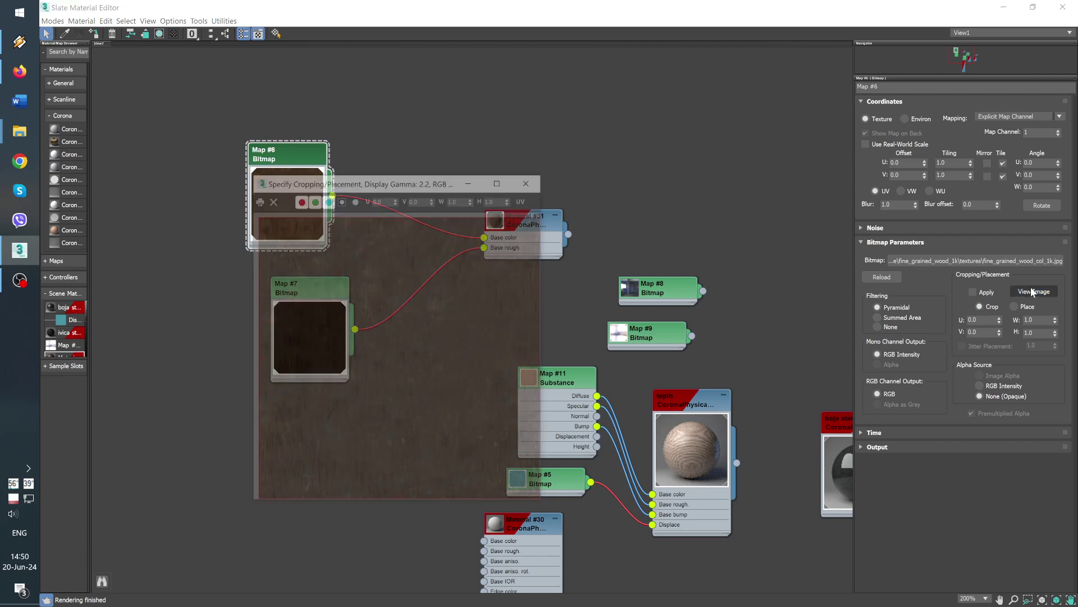
left_click(529, 180)
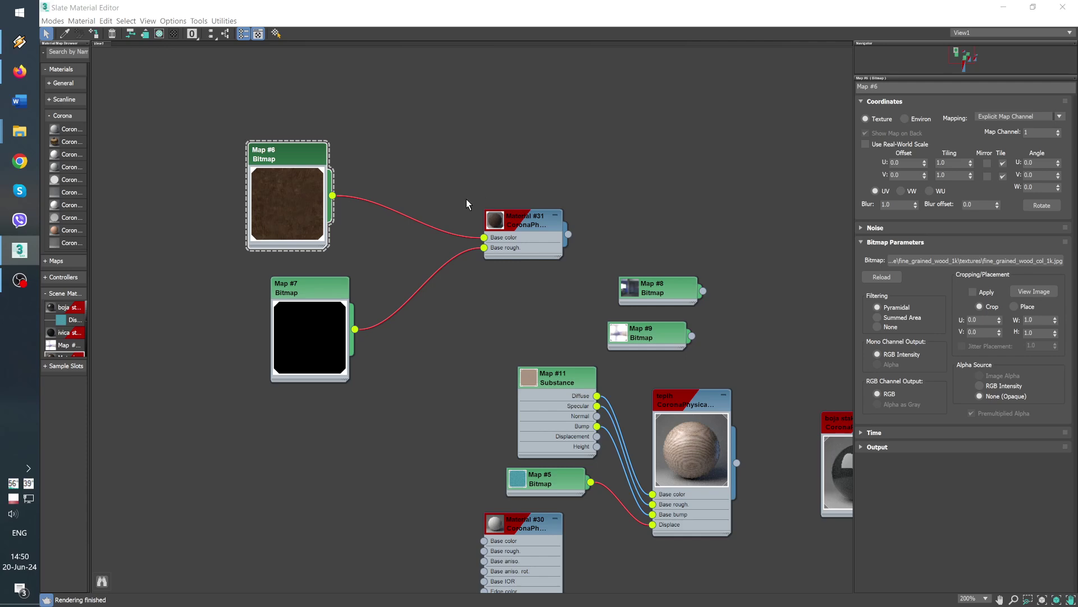
double_click(481, 5)
Step: Wire Map #6's wood colour output into Material #31's Base bump
middle_click_drag(378, 214, 169, 237)
double_click(311, 316)
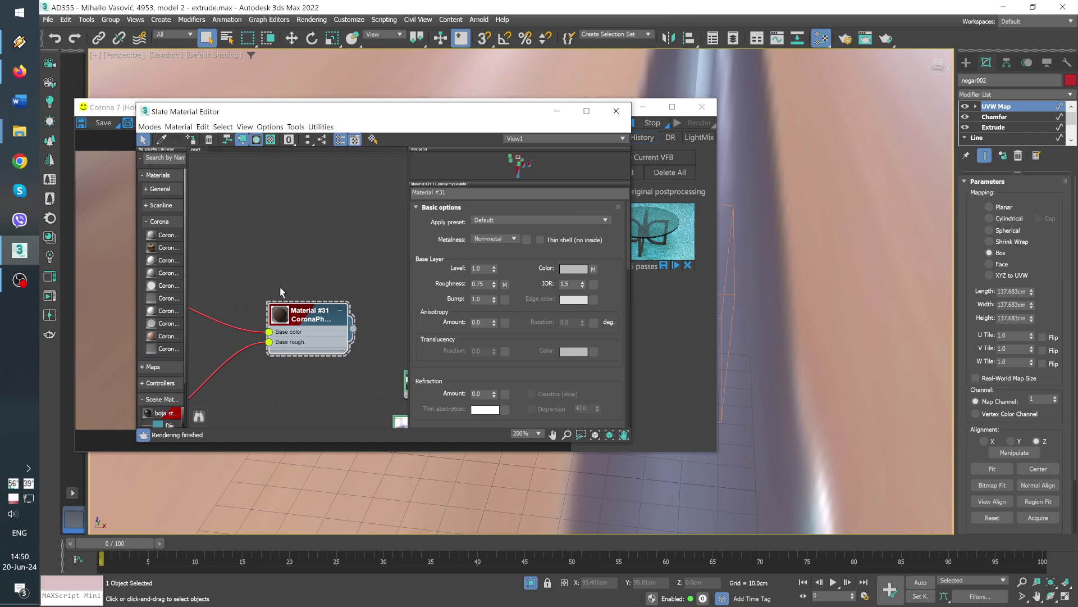
middle_click_drag(280, 286, 377, 299)
middle_click_drag(277, 288, 223, 321)
left_click_drag(219, 317, 389, 353)
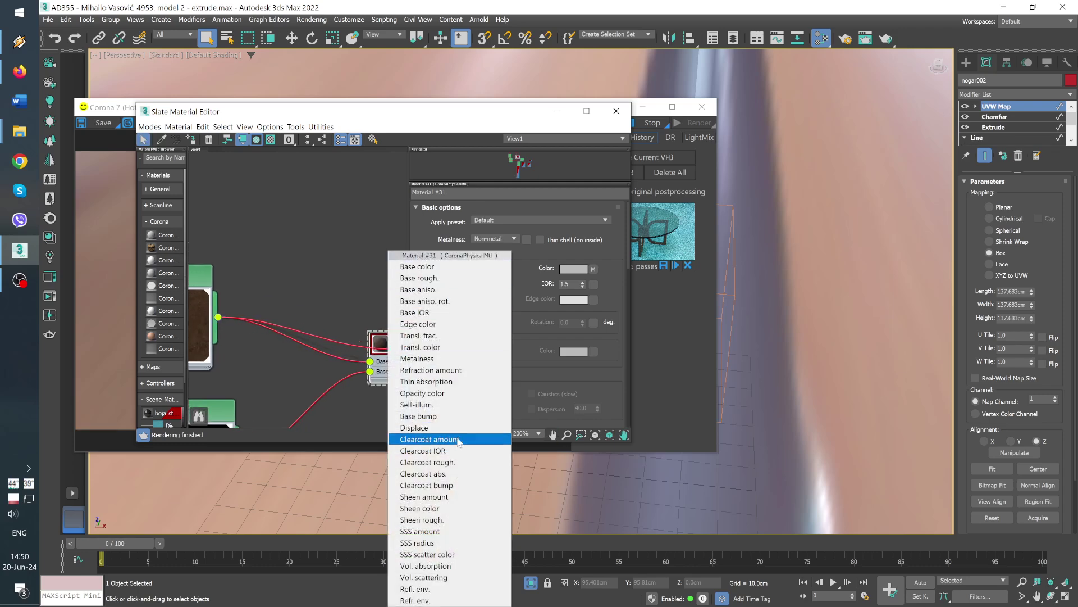
left_click(453, 417)
Step: Remove the Base rough map connection and set Material #31's roughness to 0.41
left_click_drag(344, 121, 221, 365)
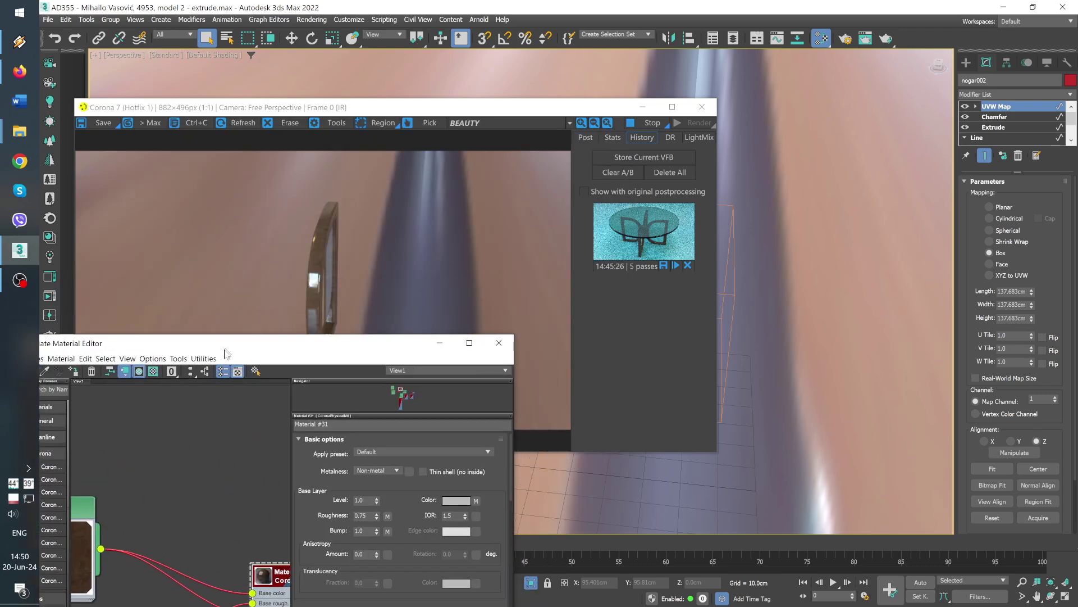
left_click(418, 115)
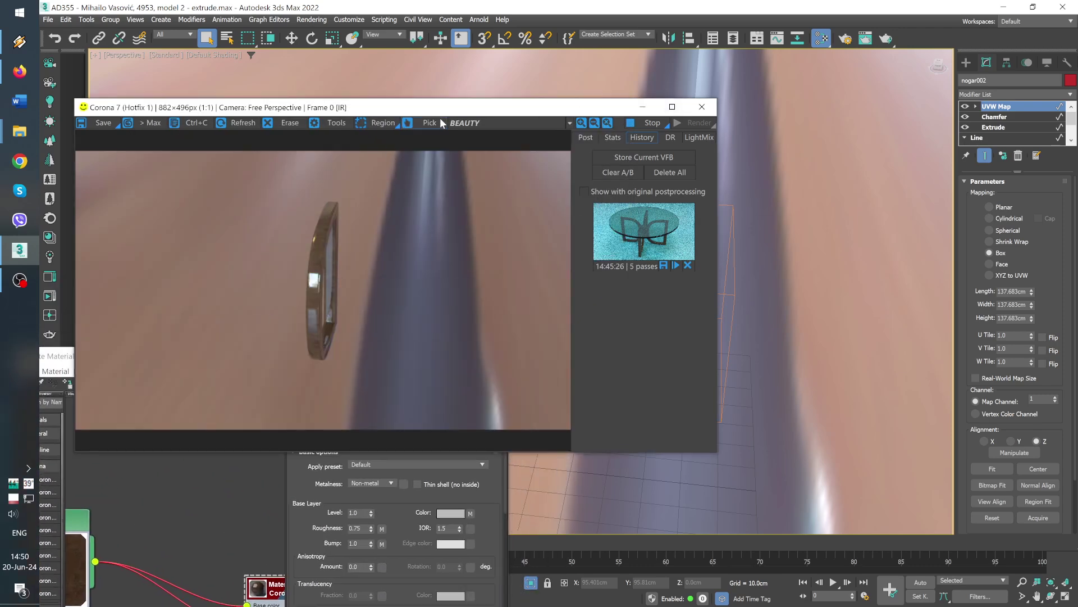
left_click_drag(439, 112, 832, 135)
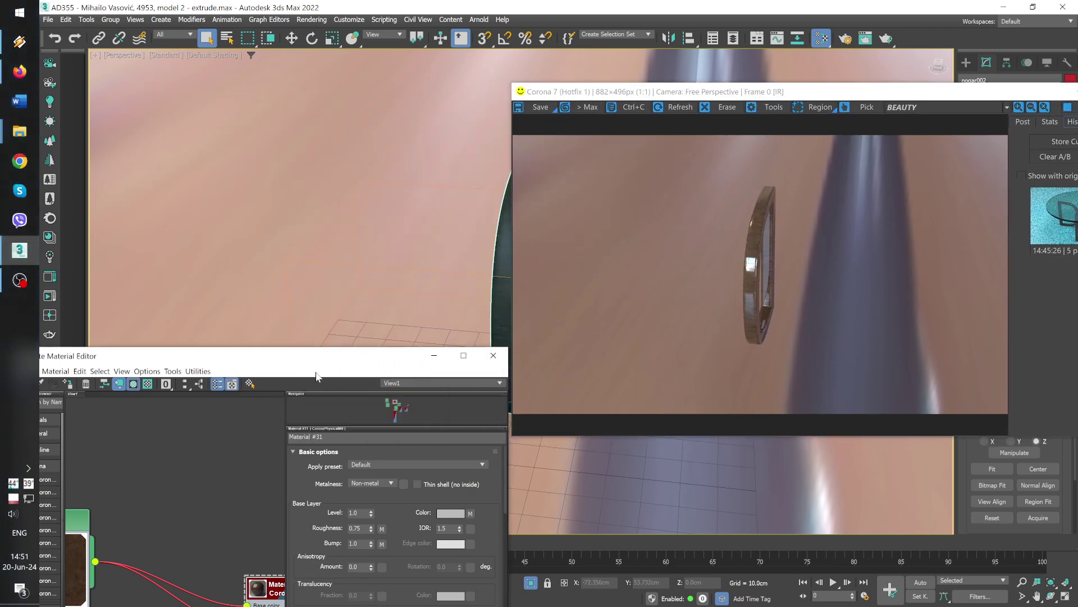
left_click_drag(314, 353, 356, 201)
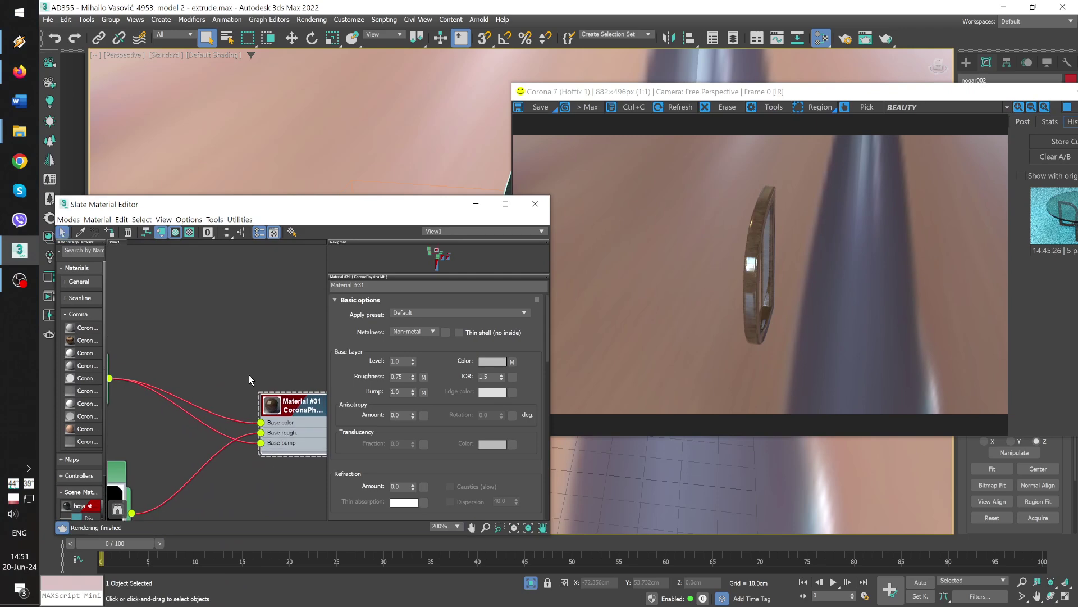
middle_click_drag(249, 379, 264, 362)
left_click_drag(282, 419, 246, 433)
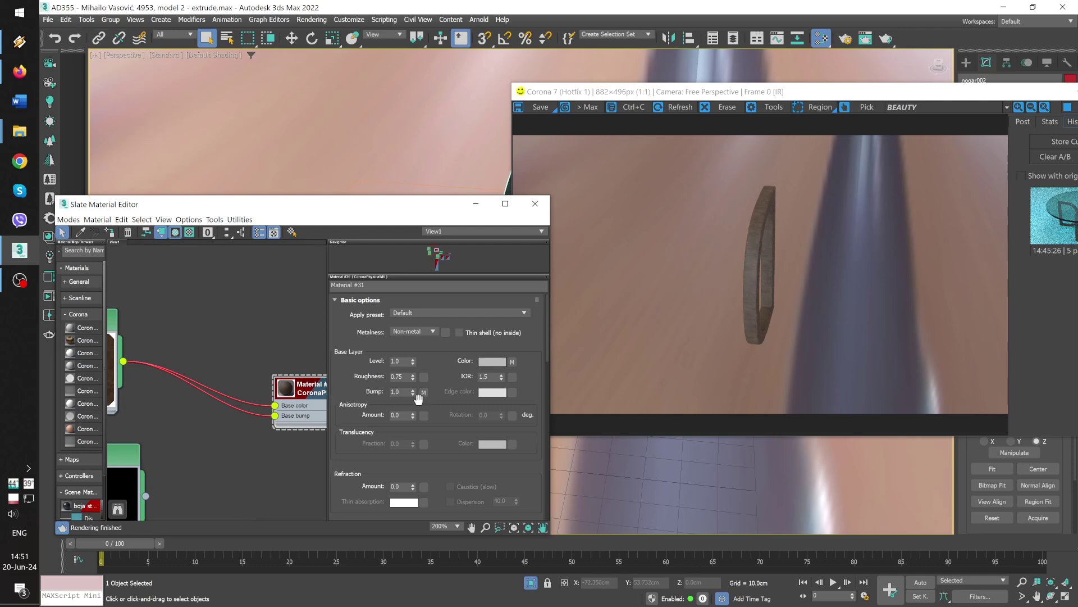
left_click_drag(416, 380, 416, 385)
Step: Set the selected material's roughness to 0.25
middle_click_drag(537, 123, 517, 126, "alt")
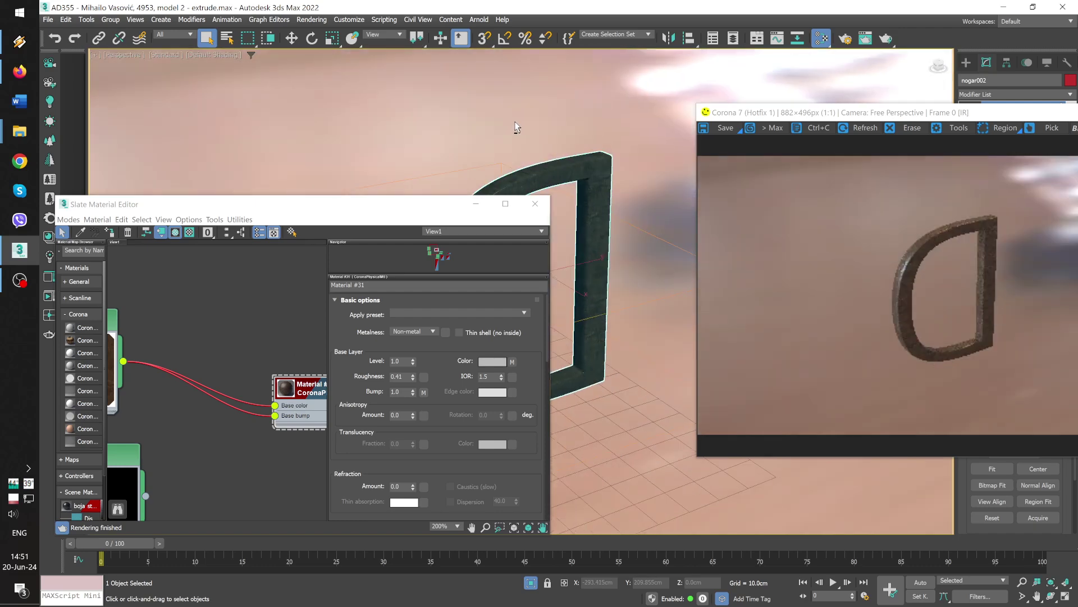
scroll(517, 127, "up", 3)
scroll(503, 173, "up", 3)
scroll(547, 159, "up", 2)
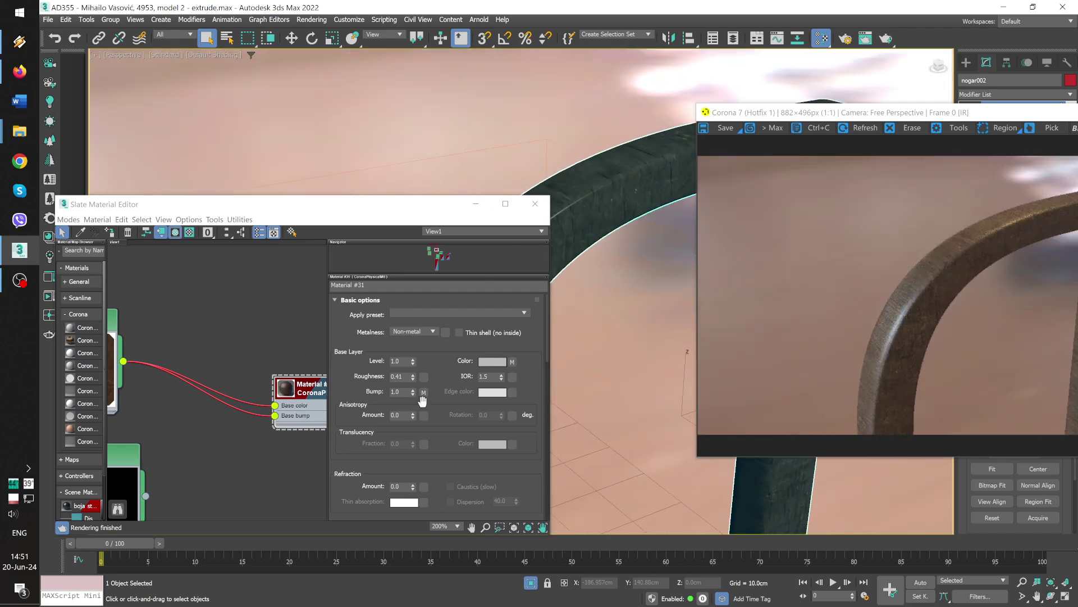
left_click(400, 376)
type("0.25")
key("Return")
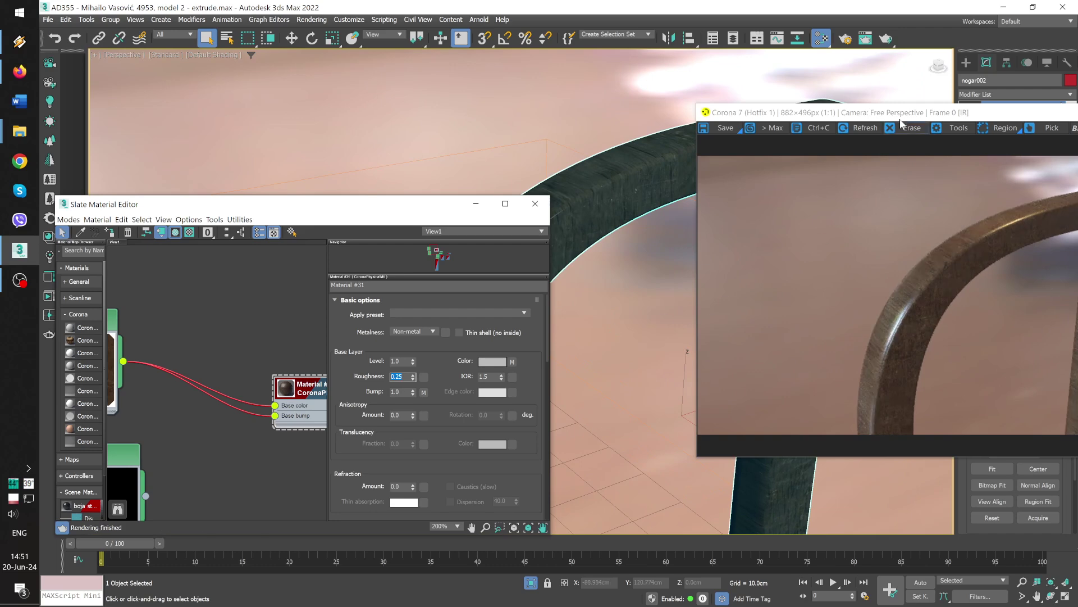
Step: Turn off Isolate Selection and zoom out so the whole glass-topped table reappears
left_click_drag(901, 121, 709, 277)
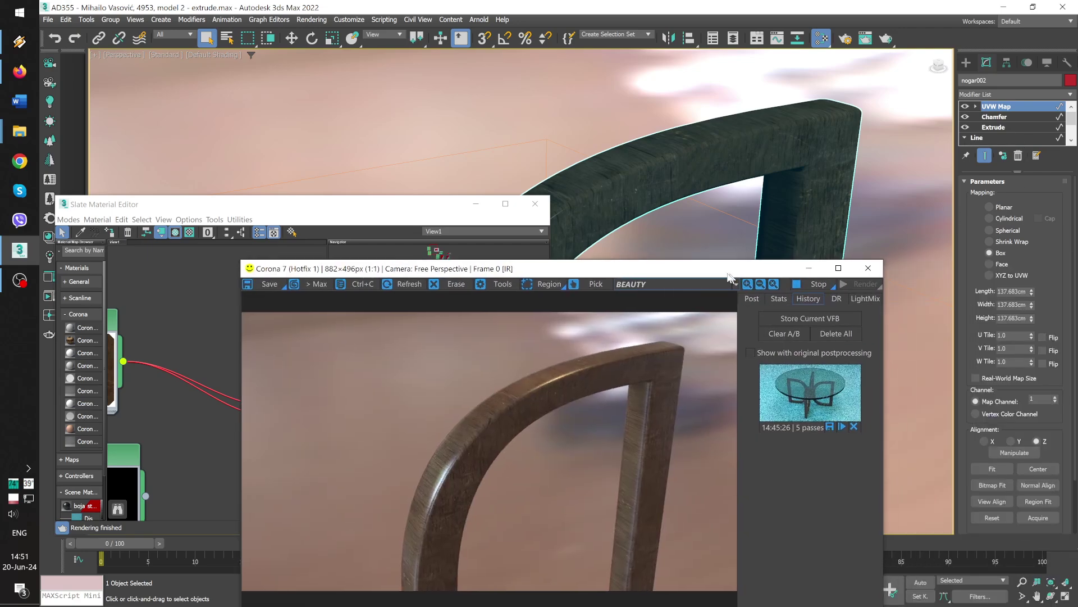
left_click_drag(1003, 277, 692, 240)
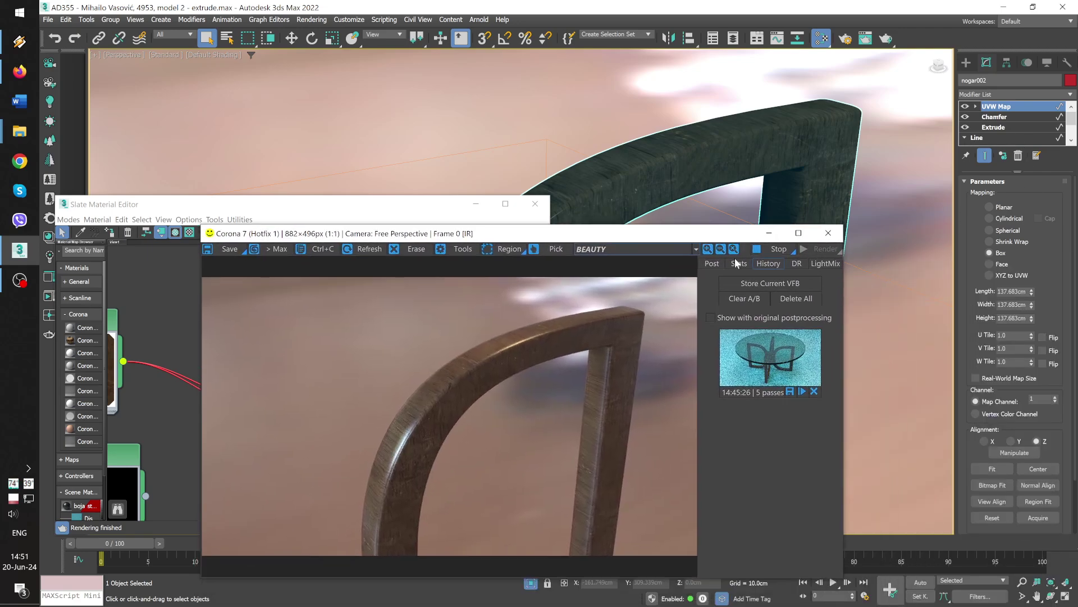
scroll(749, 180, "up", 5)
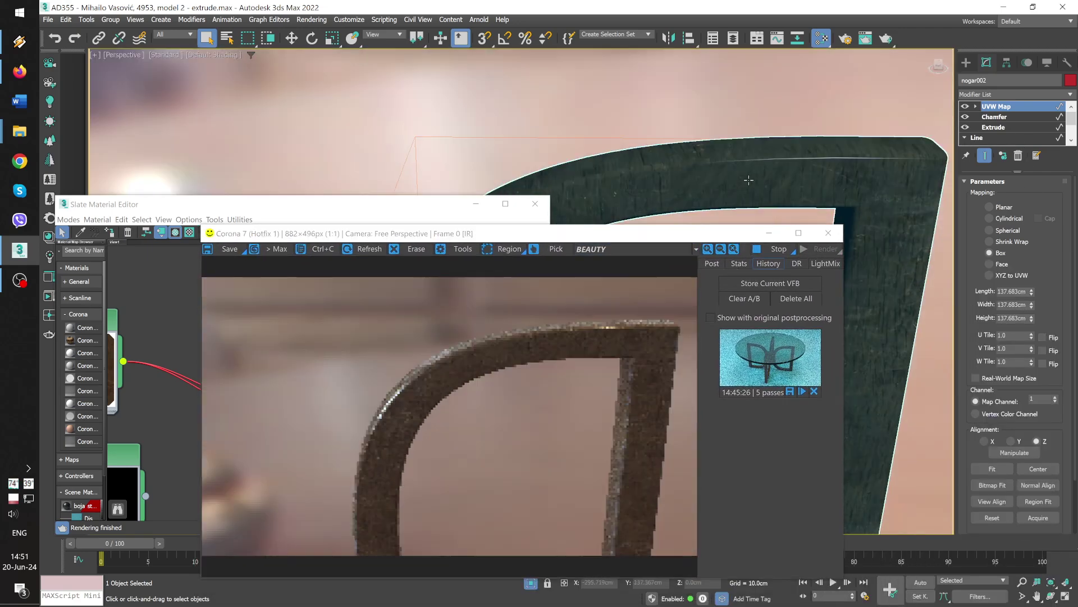
middle_click_drag(749, 179, 725, 203, "alt")
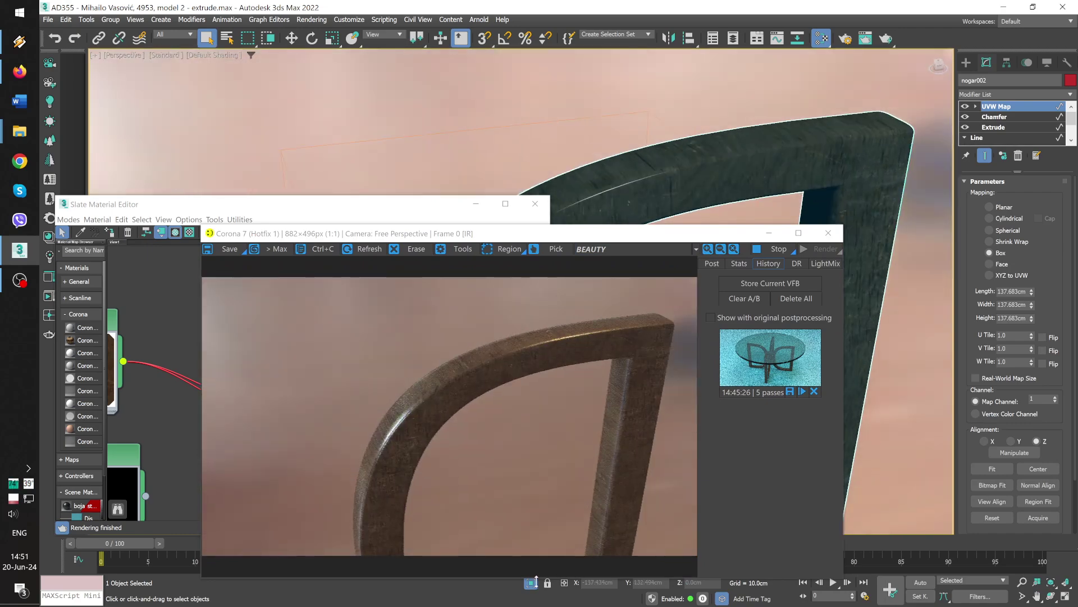
left_click(532, 582)
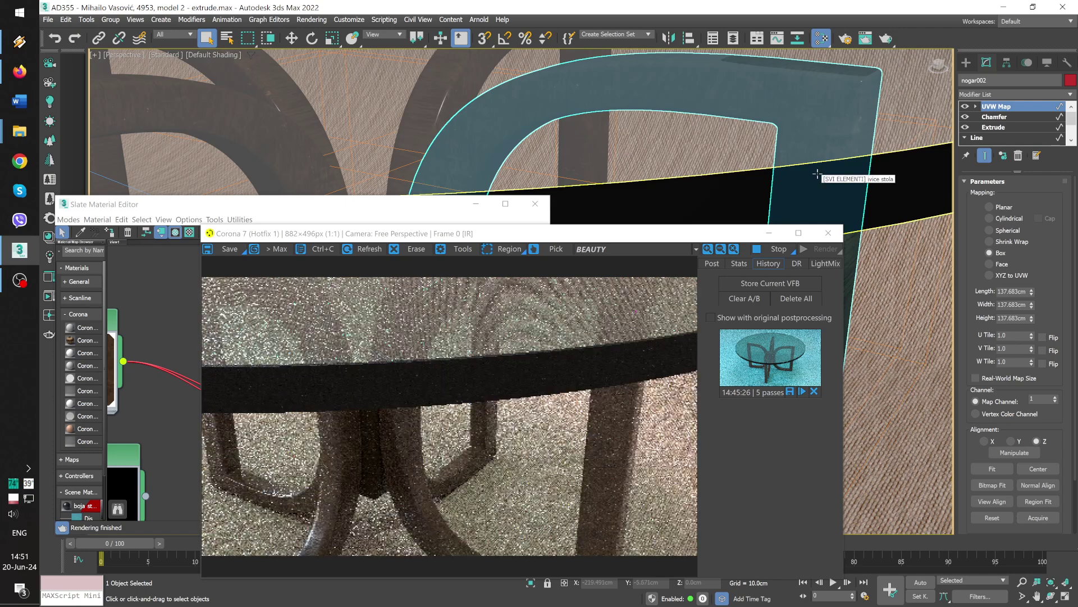
scroll(814, 131, "down", 3)
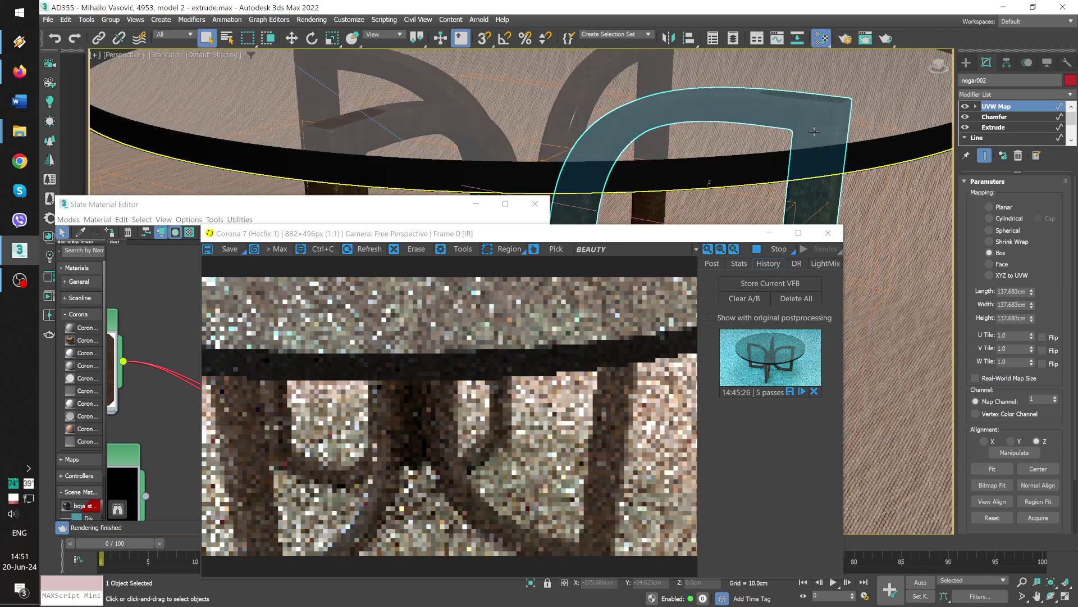
scroll(814, 131, "down", 2)
scroll(813, 135, "down", 2)
Step: Leave PhysCamera001 for a free Perspective view, orbited to a low side angle of the table
scroll(761, 180, "down", 2)
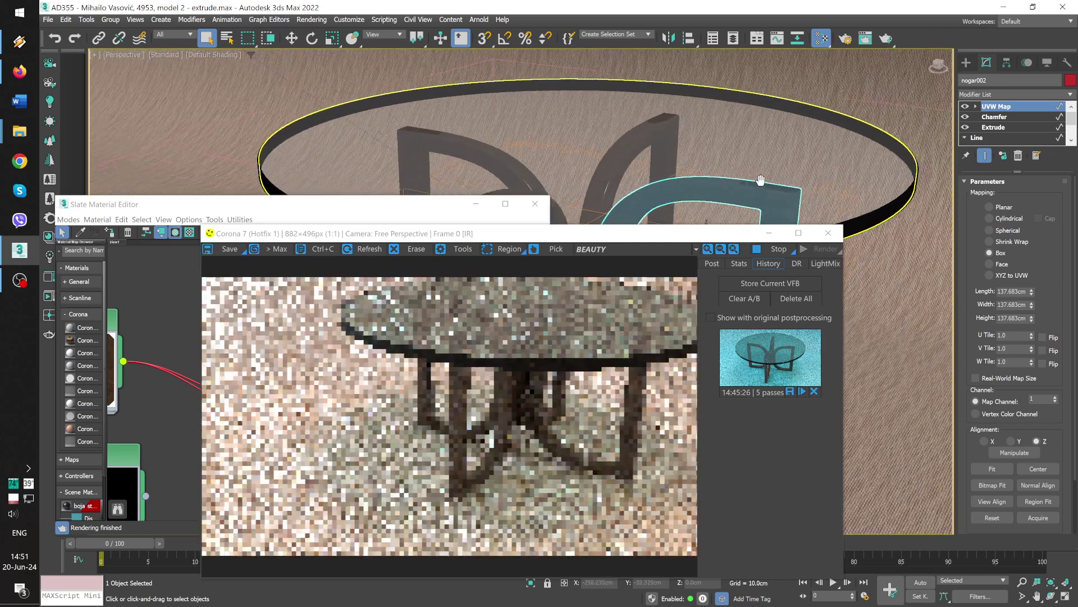
key("c")
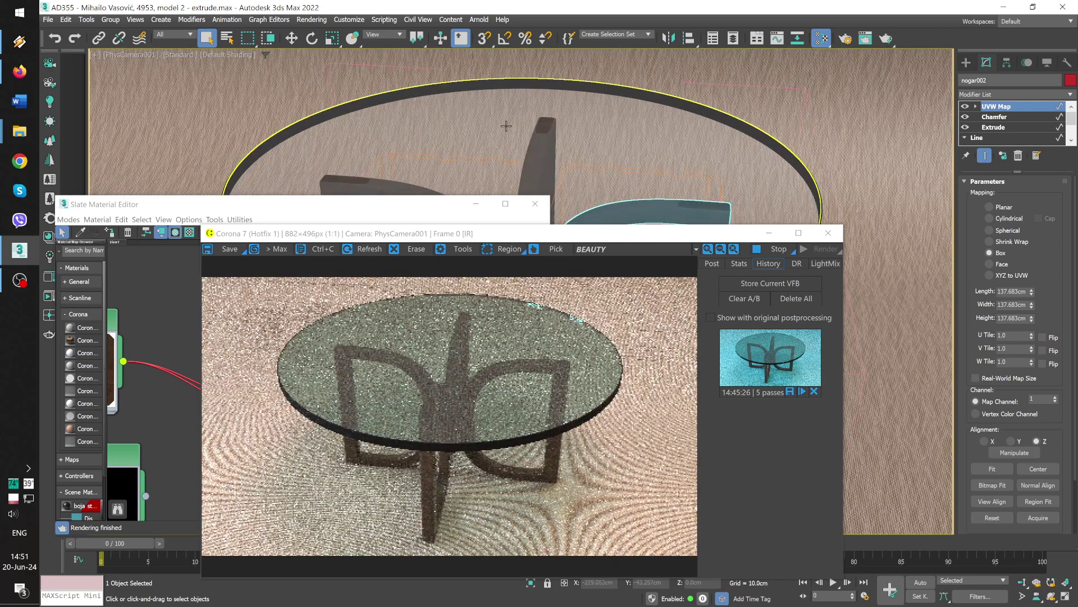
left_click(126, 54)
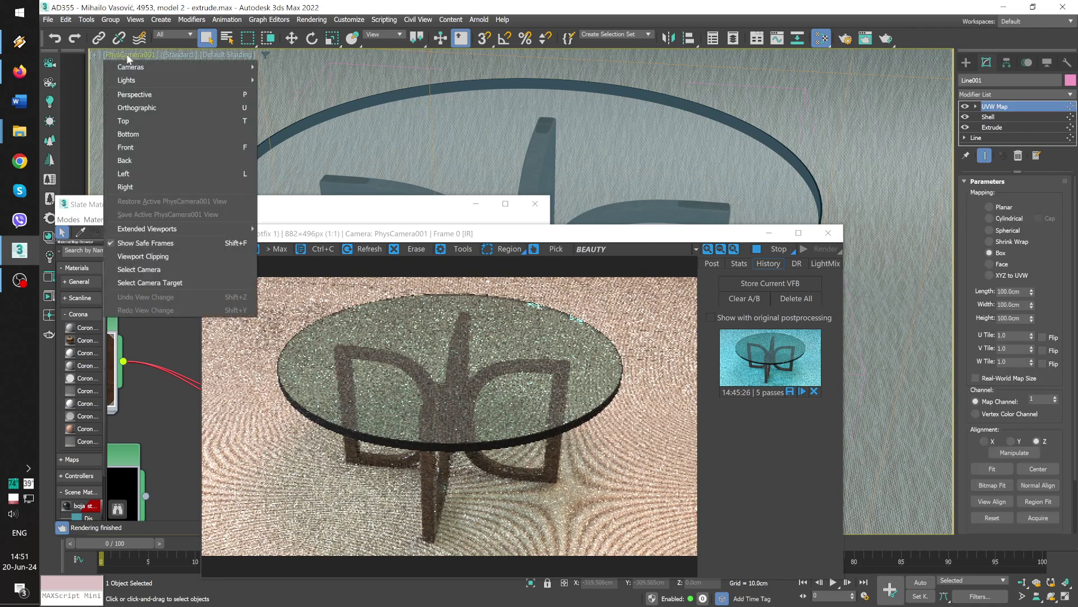
left_click(139, 95)
scroll(735, 218, "up", 3)
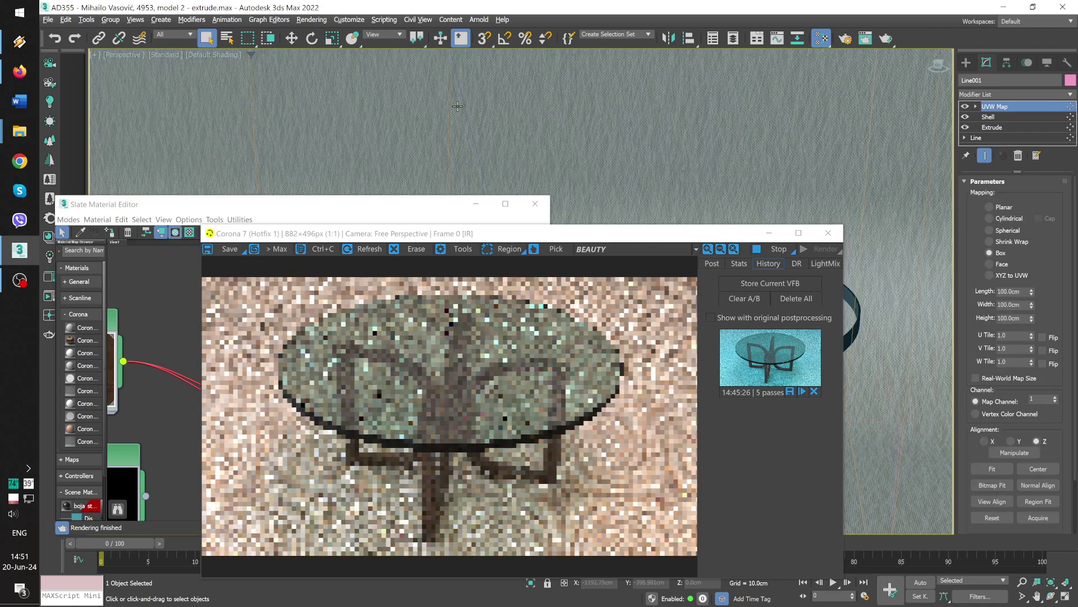
left_click_drag(609, 233, 980, 153)
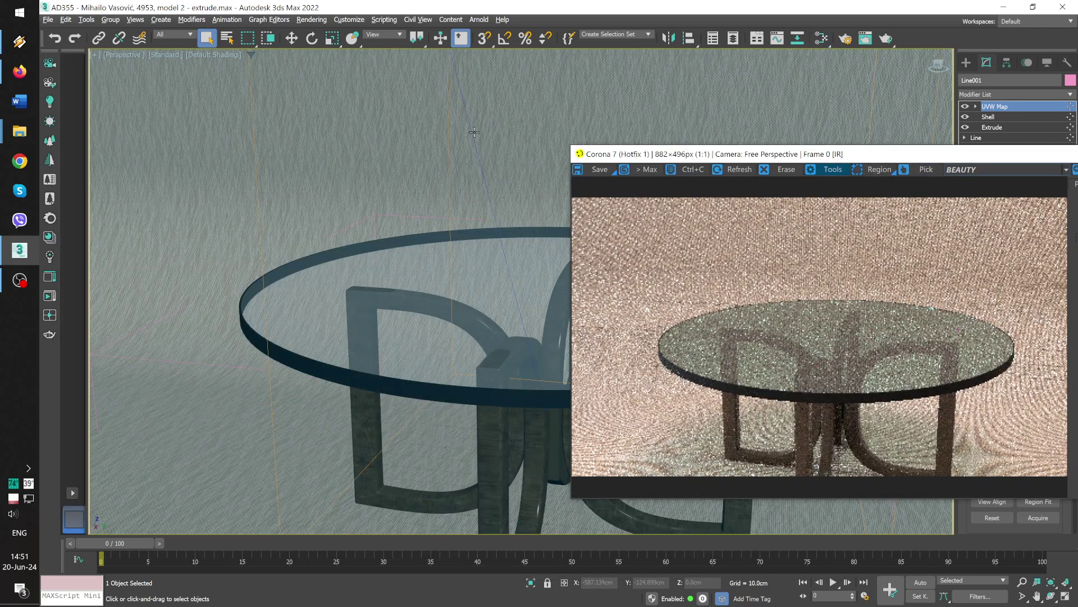
left_click_drag(843, 155, 448, 128)
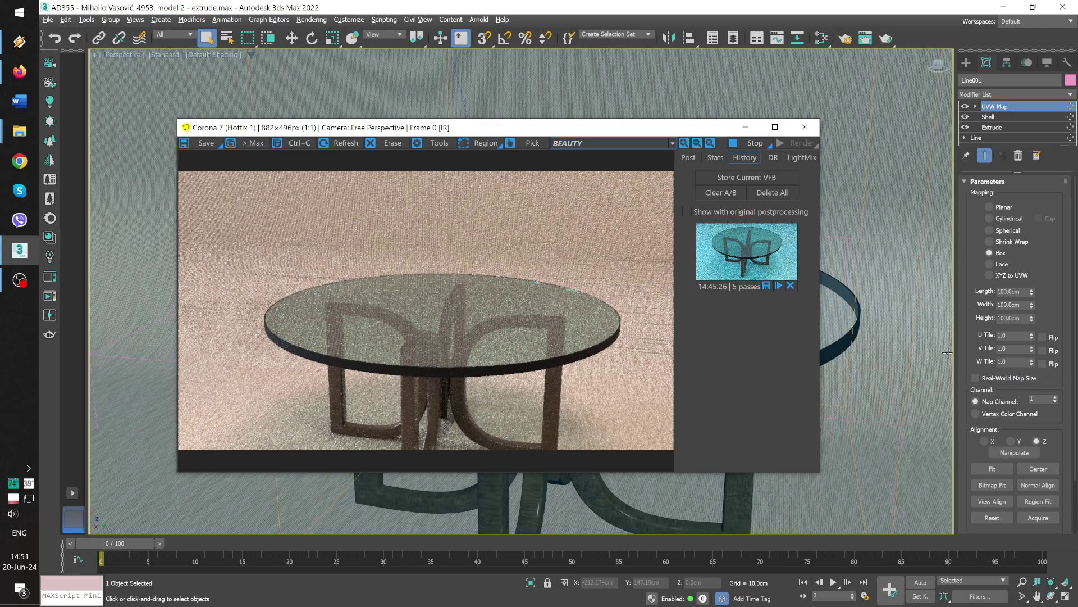
middle_click_drag(948, 352, 924, 267, "alt")
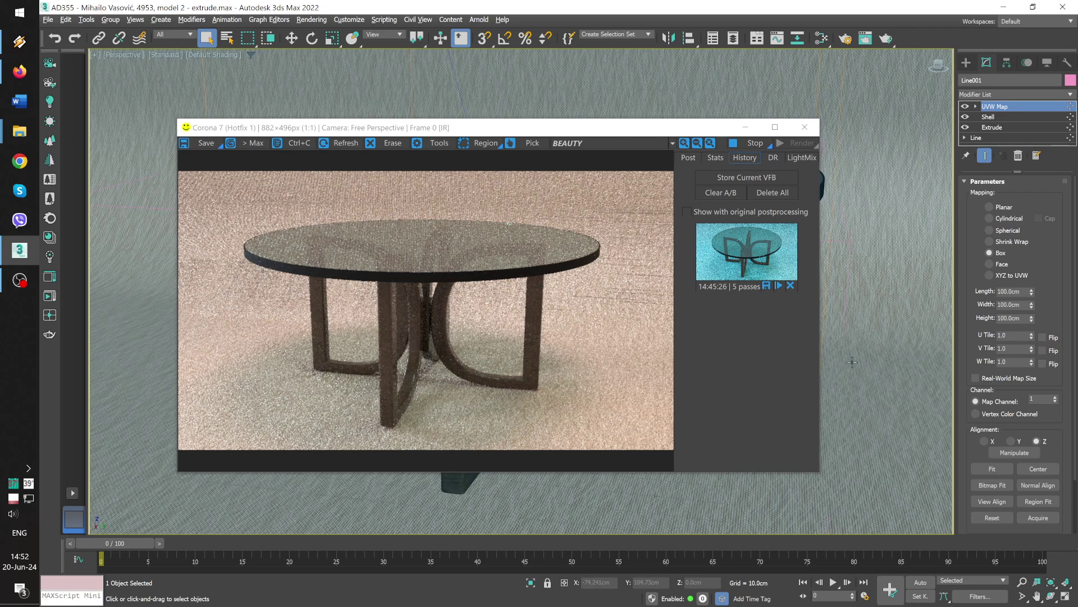
Step: Restore the four-viewport layout and switch CoronaLight001 off
key("alt+w")
key("u")
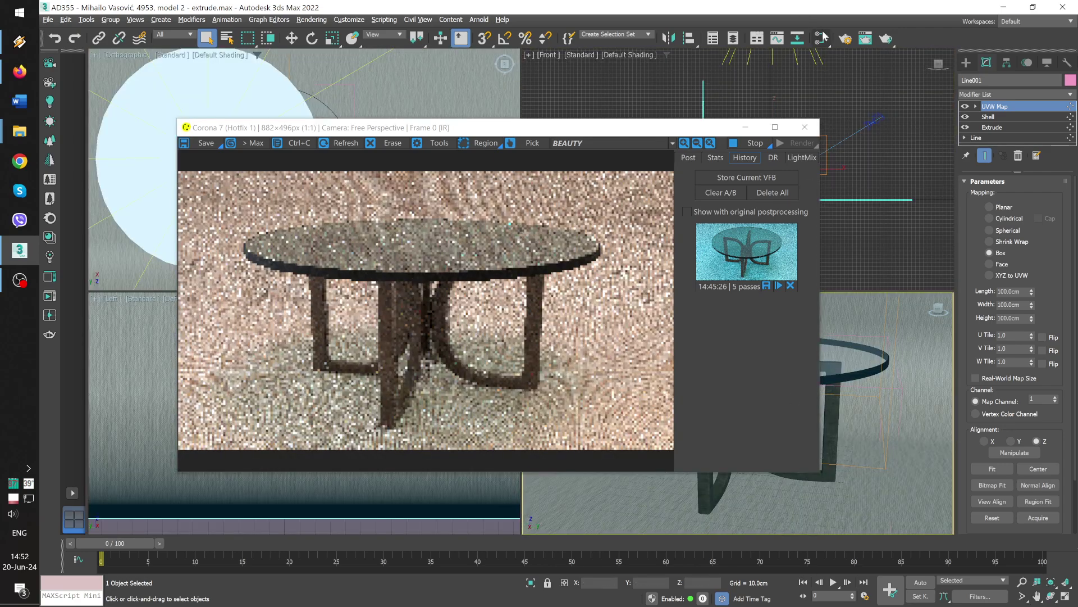
key("F10")
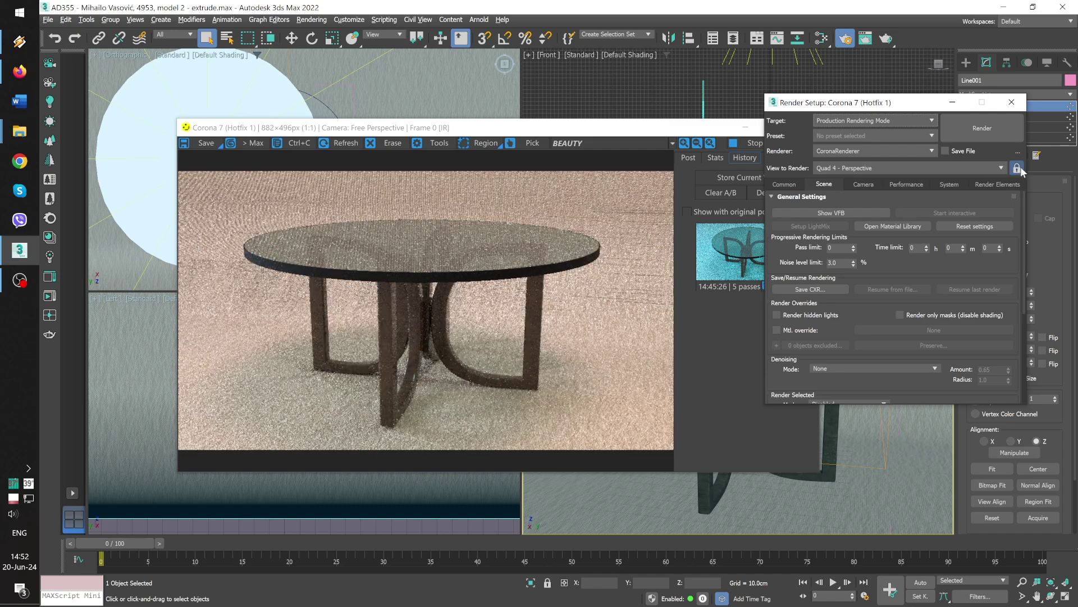
left_click(1012, 102)
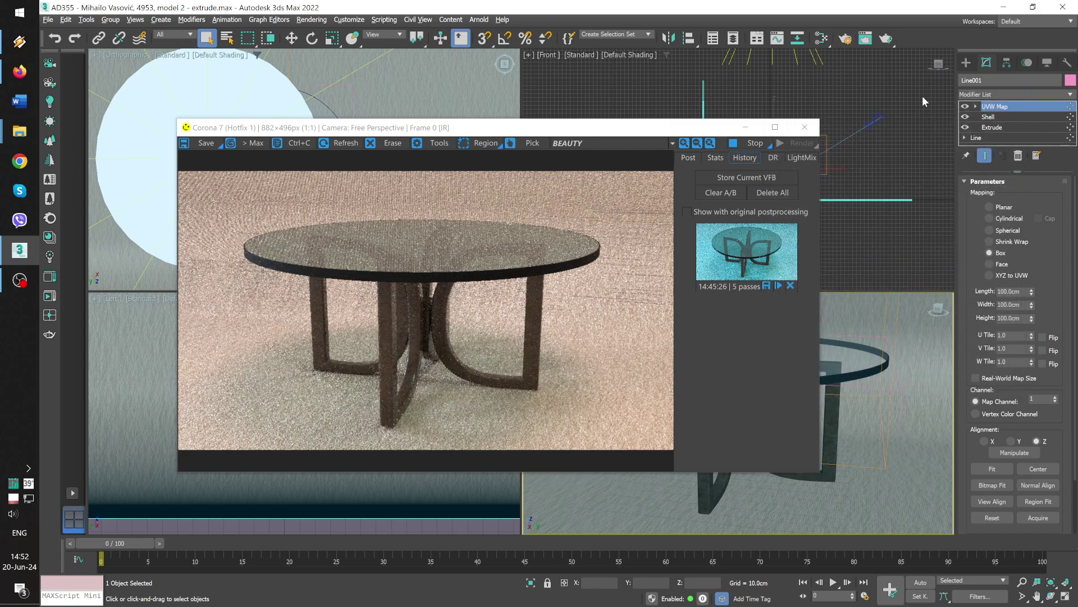
scroll(867, 99, "down", 3)
left_click(854, 104)
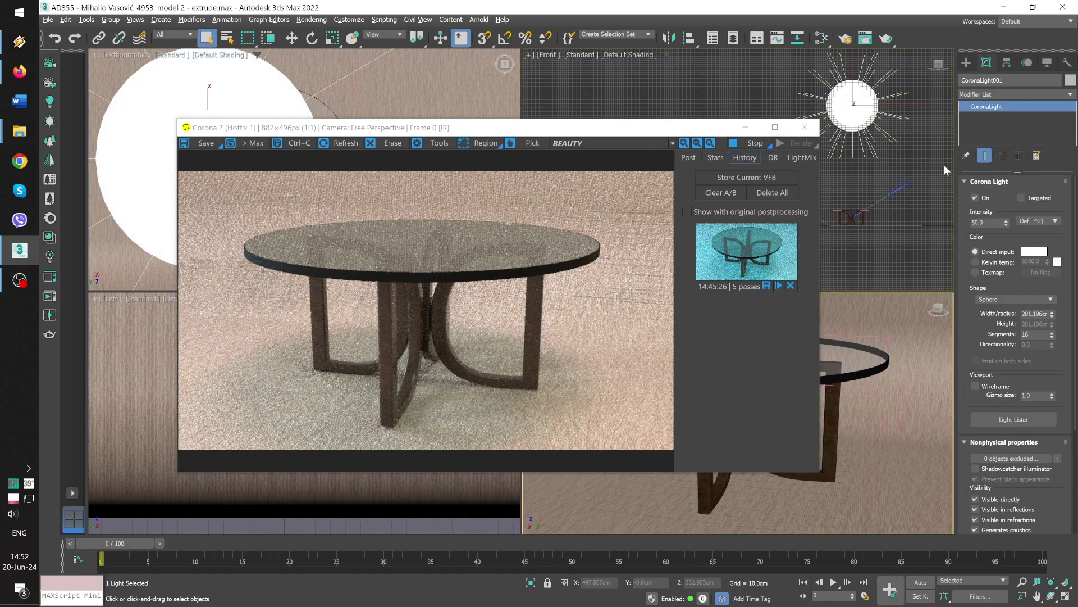
left_click(976, 197)
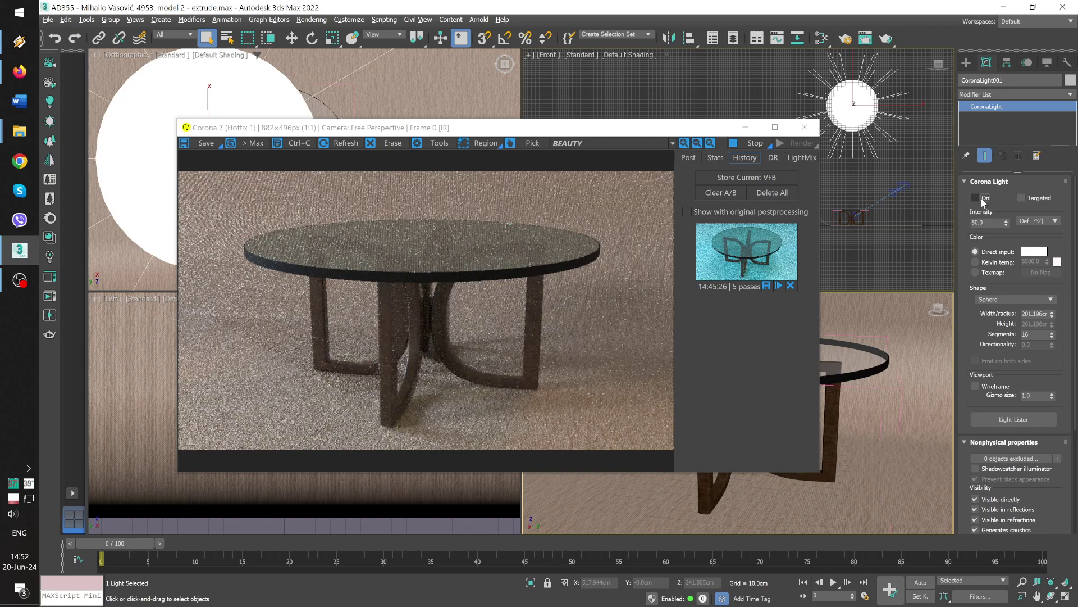
left_click(982, 201)
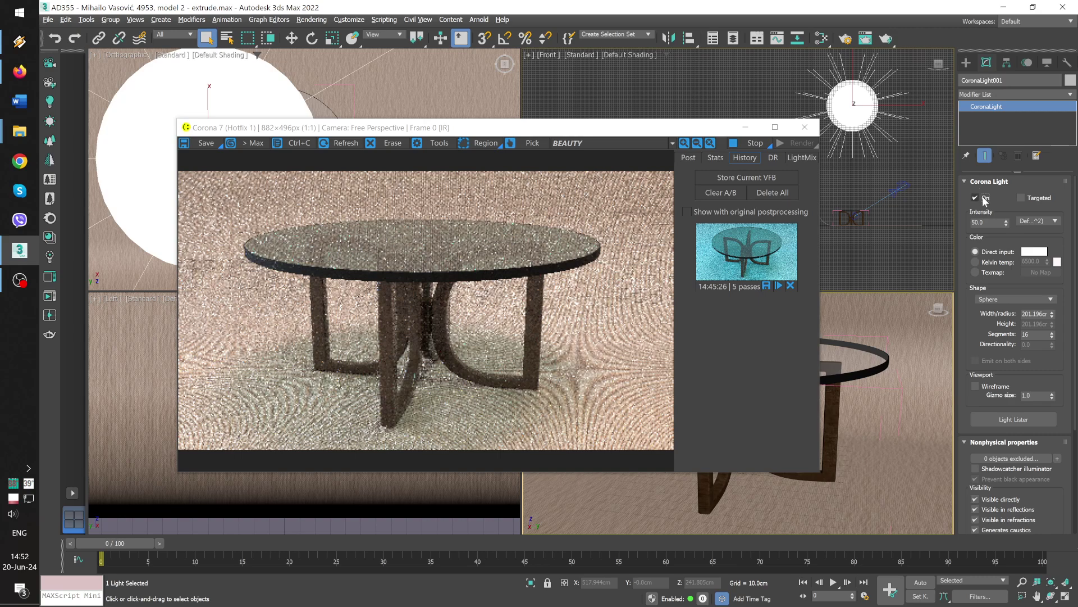
left_click(986, 200)
Step: Reset the VFB tone-mapping exposure from -1.070 to 0.0 EV
left_click(716, 158)
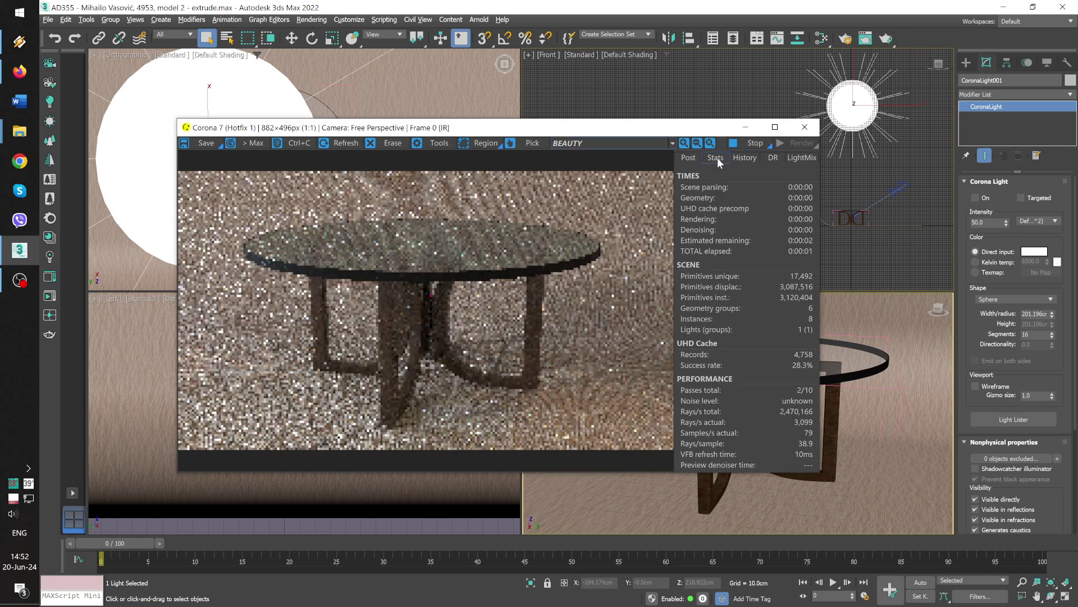
left_click(745, 157)
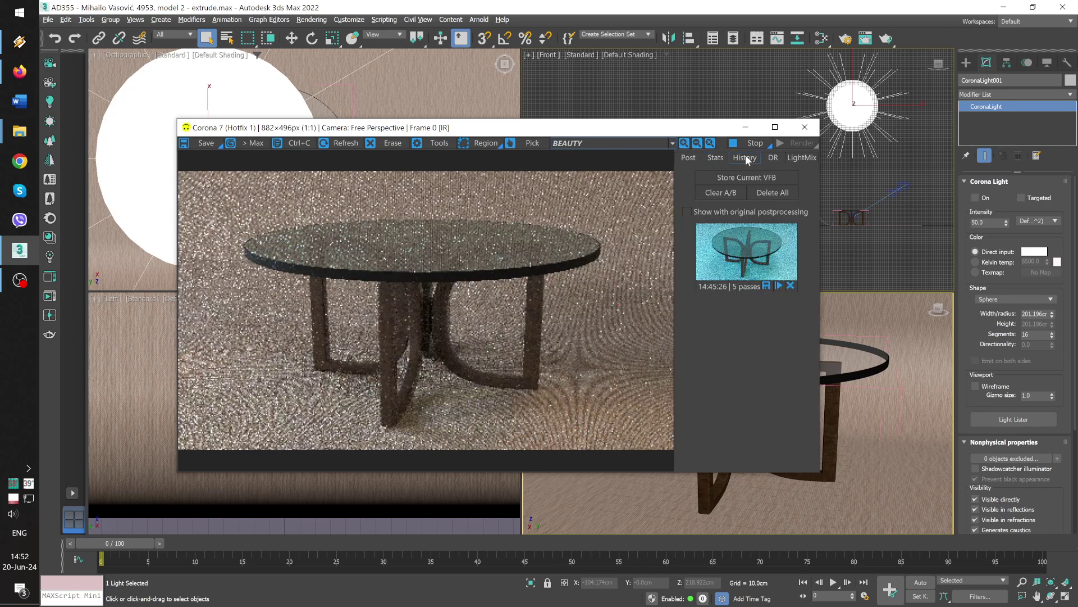
left_click(689, 157)
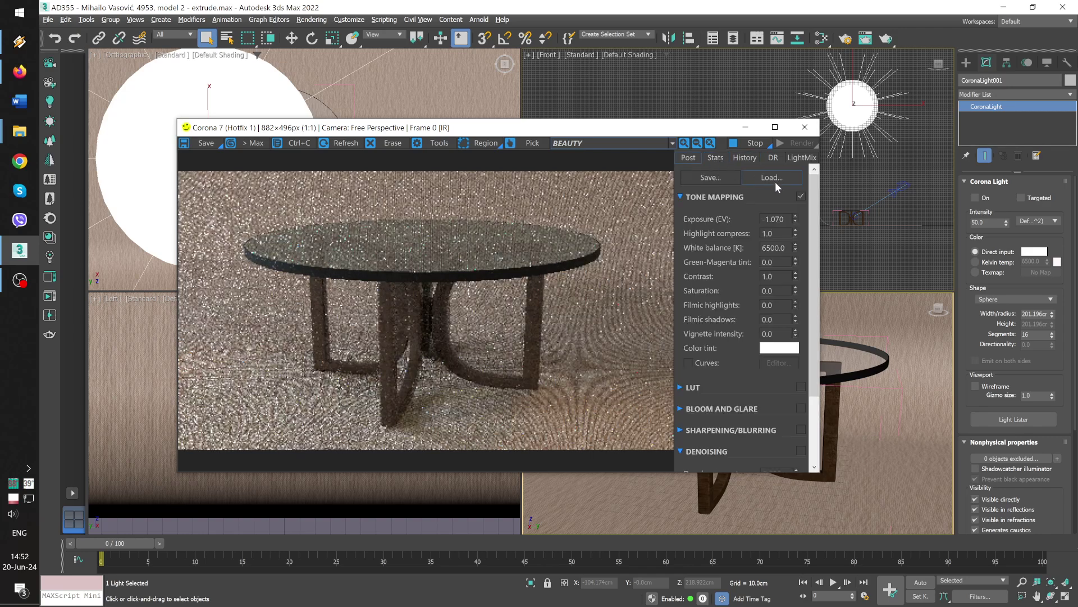
right_click(797, 217)
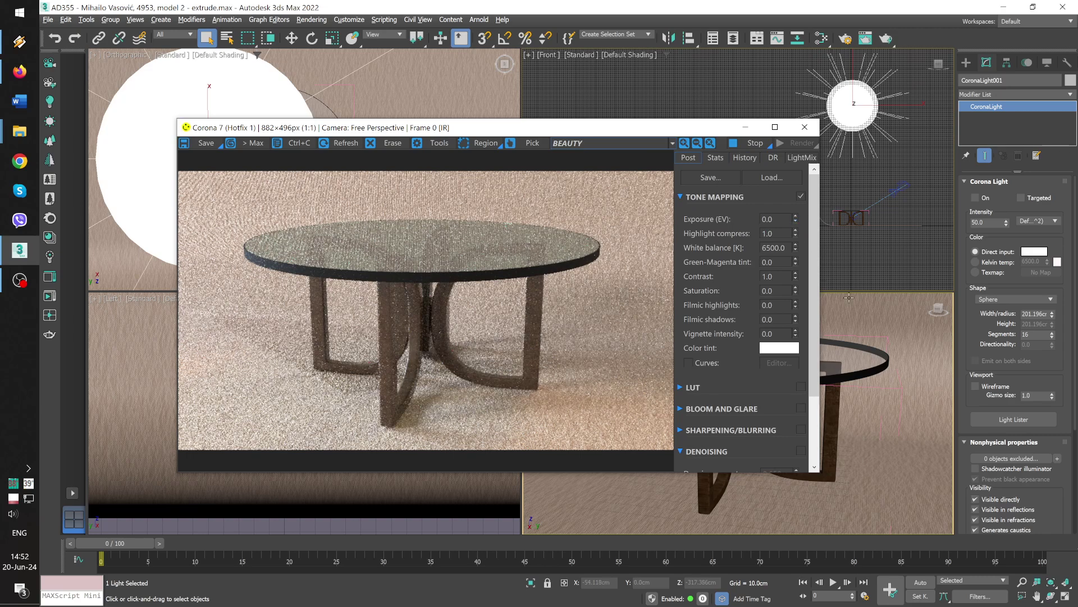
scroll(927, 394, "up", 3)
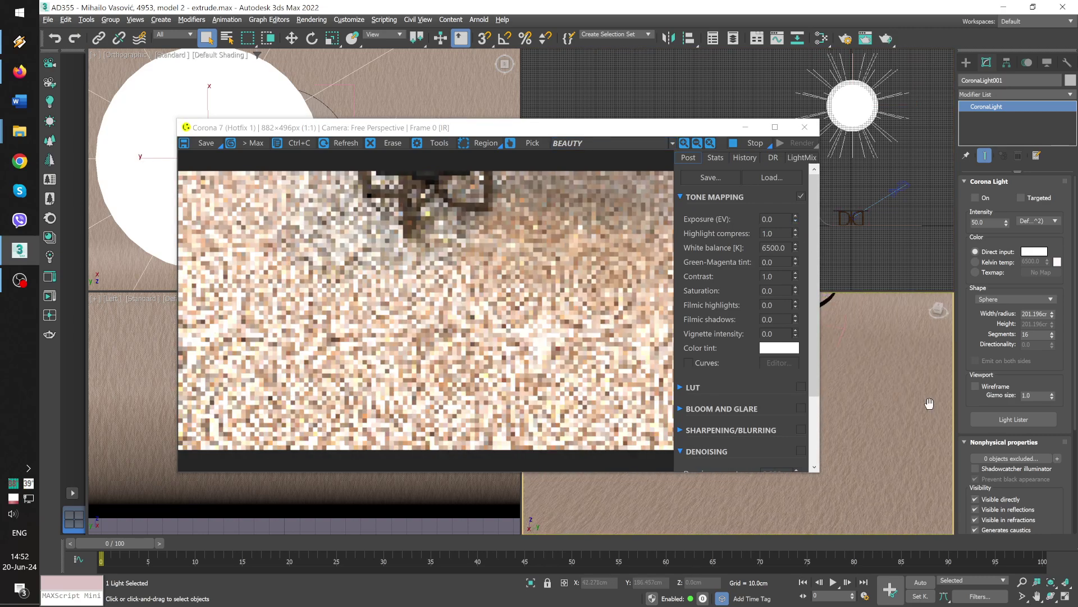
mouse_move(930, 404)
middle_mouse_down()
mouse_move(955, 484)
mouse_move(925, 352)
mouse_move(904, 354)
middle_mouse_up()
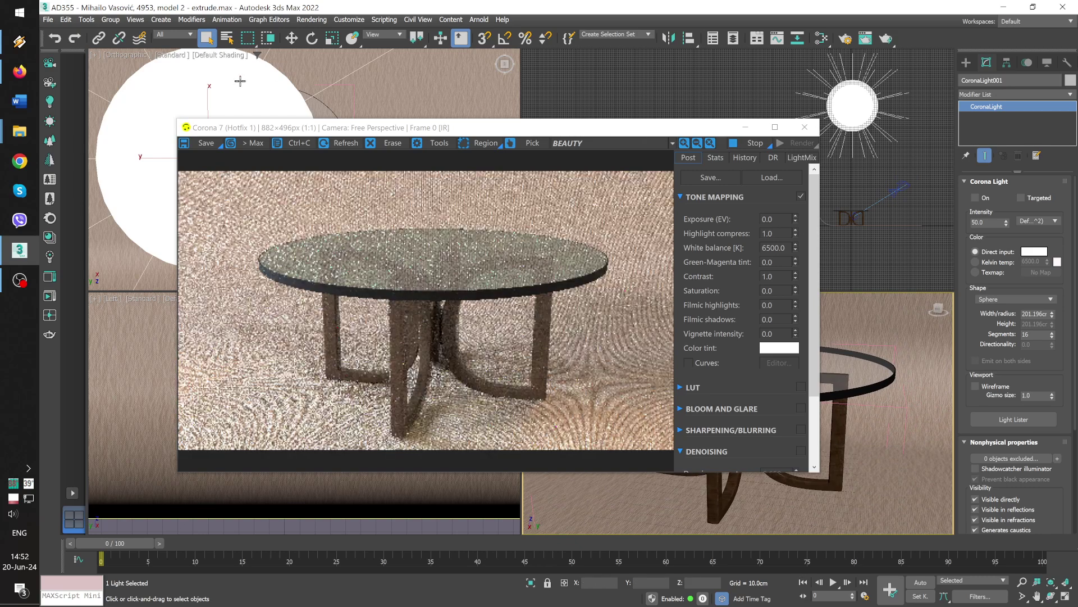
Step: Create a Corona camera from the view and replace the old VFB history snapshot with a new one
left_click(49, 83)
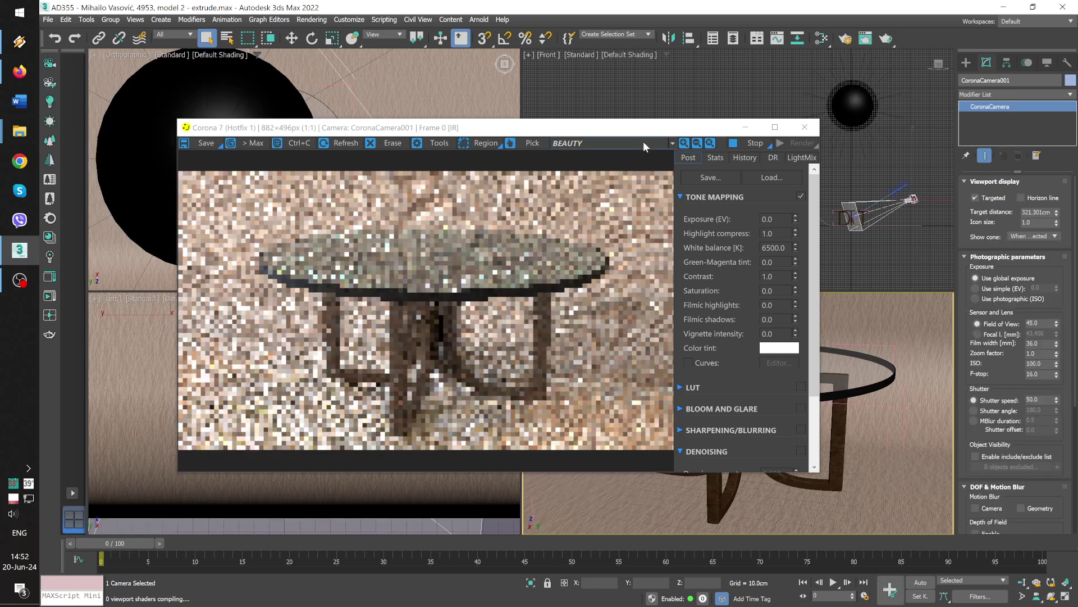
left_click_drag(638, 129, 543, 114)
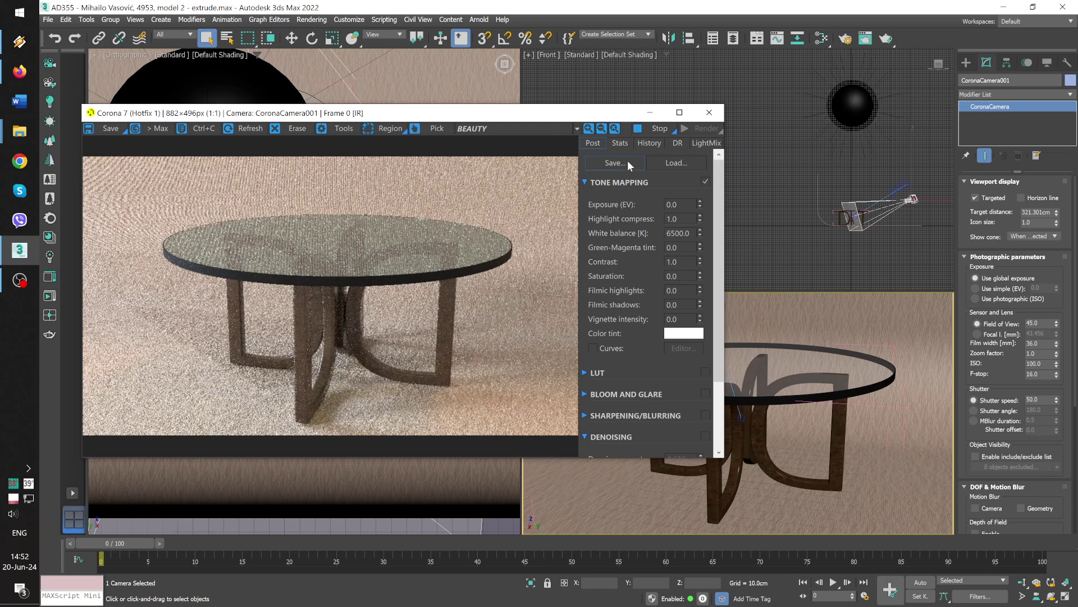
left_click_drag(552, 118, 570, 99)
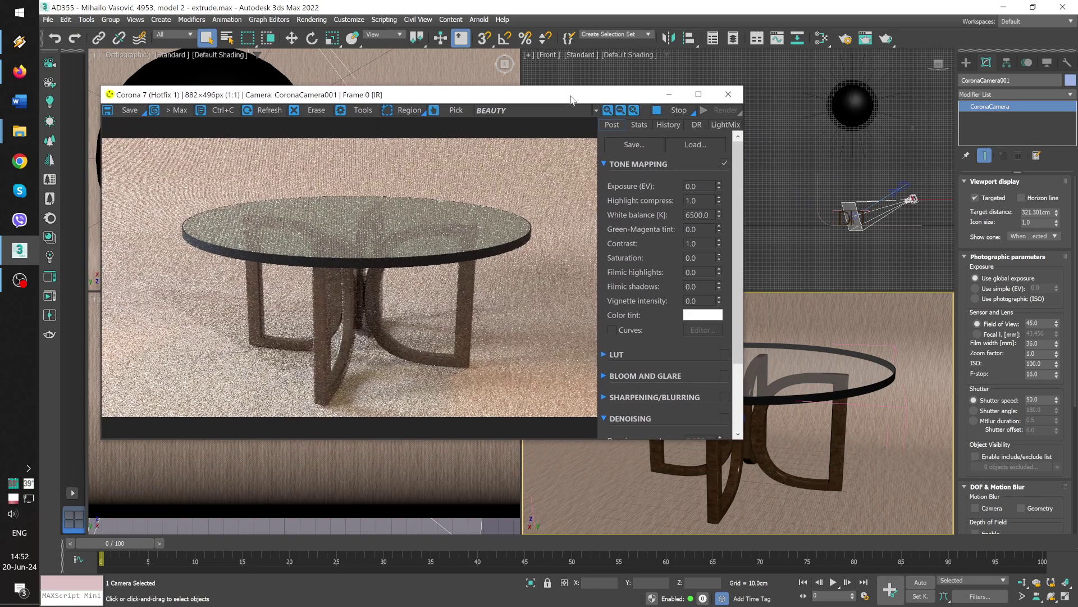
left_click(679, 123)
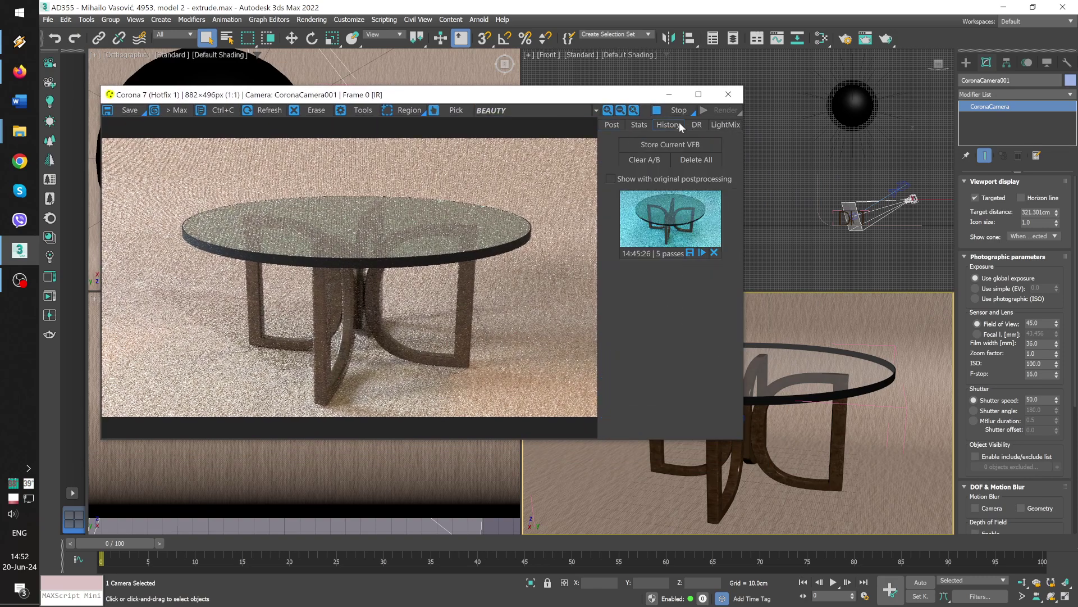
left_click(713, 253)
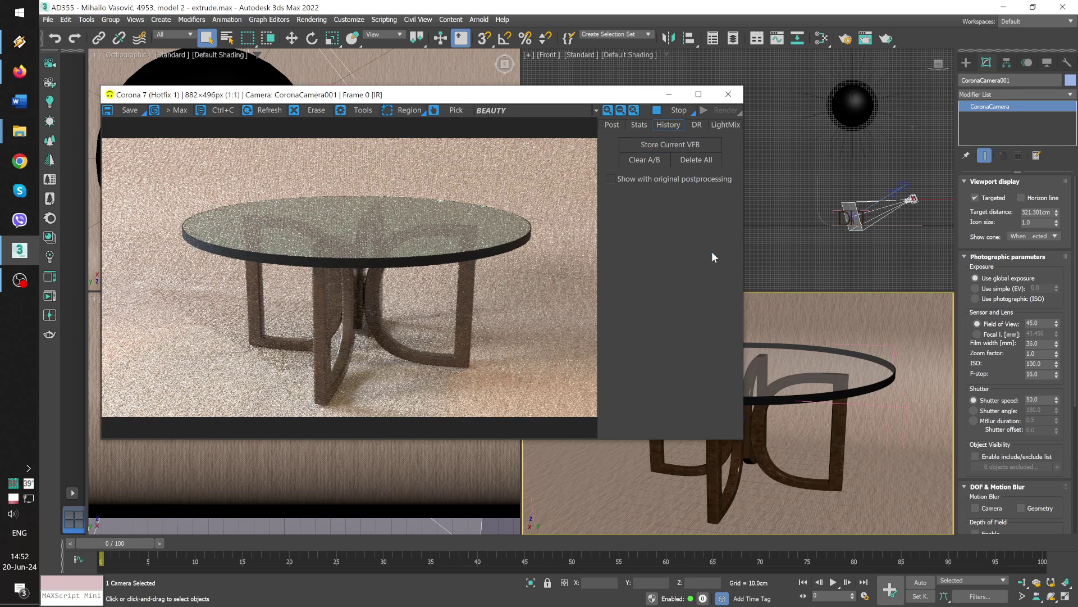
left_click(651, 147)
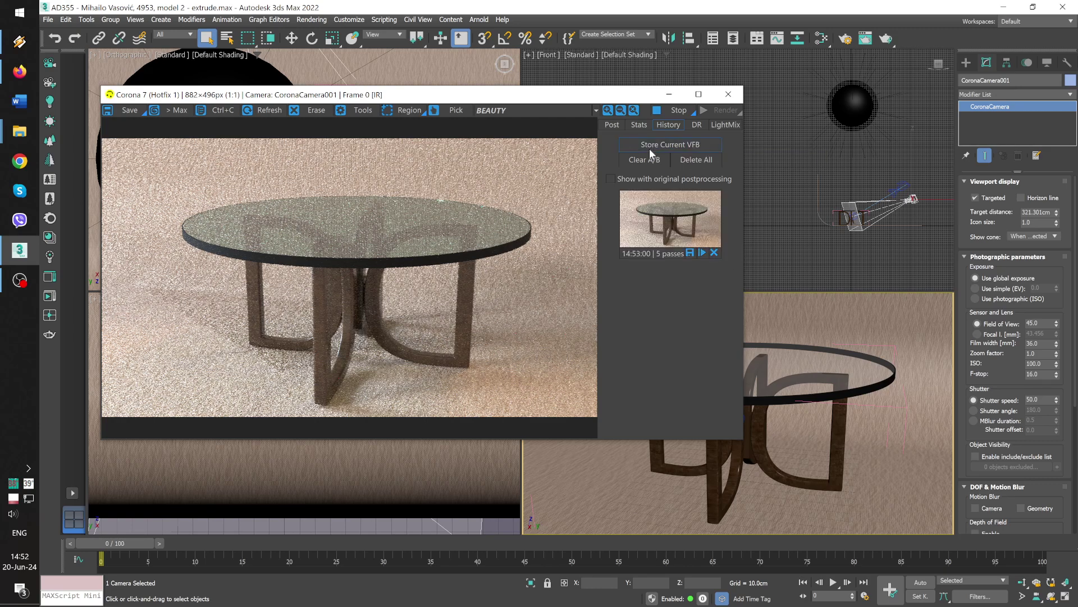
Step: Bring up Environment and Effects and the Slate Material Editor
left_click_drag(404, 100, 515, 104)
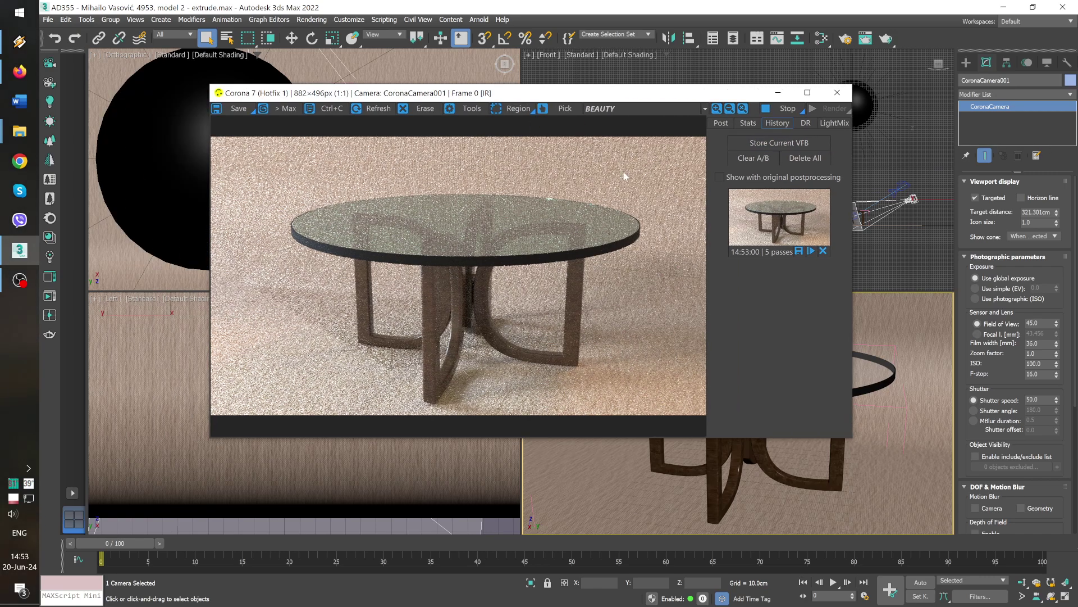
key("8")
key("m")
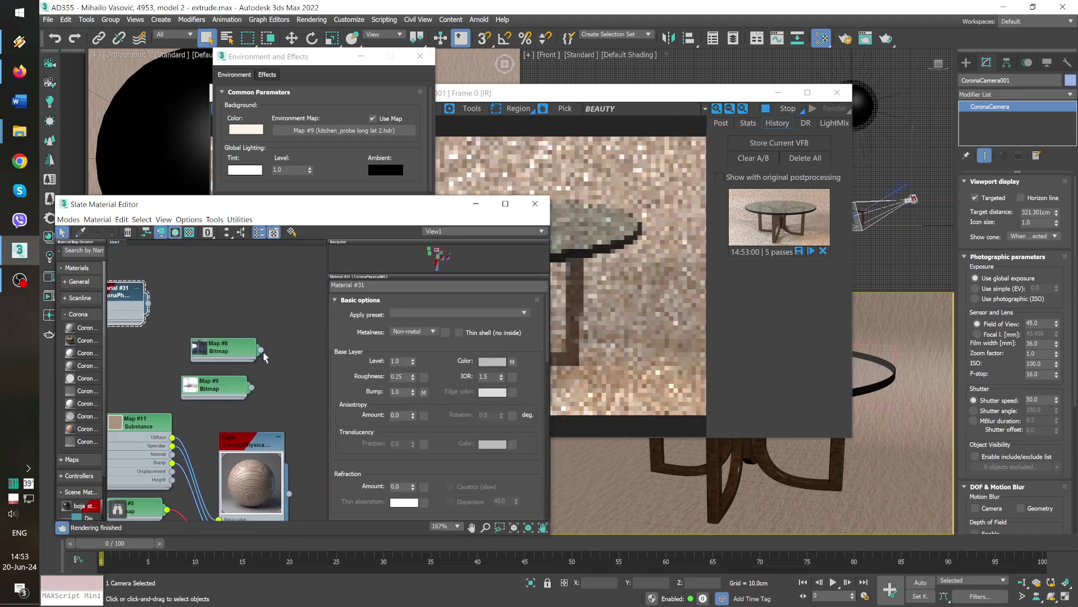
Step: Instance Map #8 (blue_photo_studio_1k.hdr) into the Environment Map slot
left_click_drag(260, 350, 344, 130)
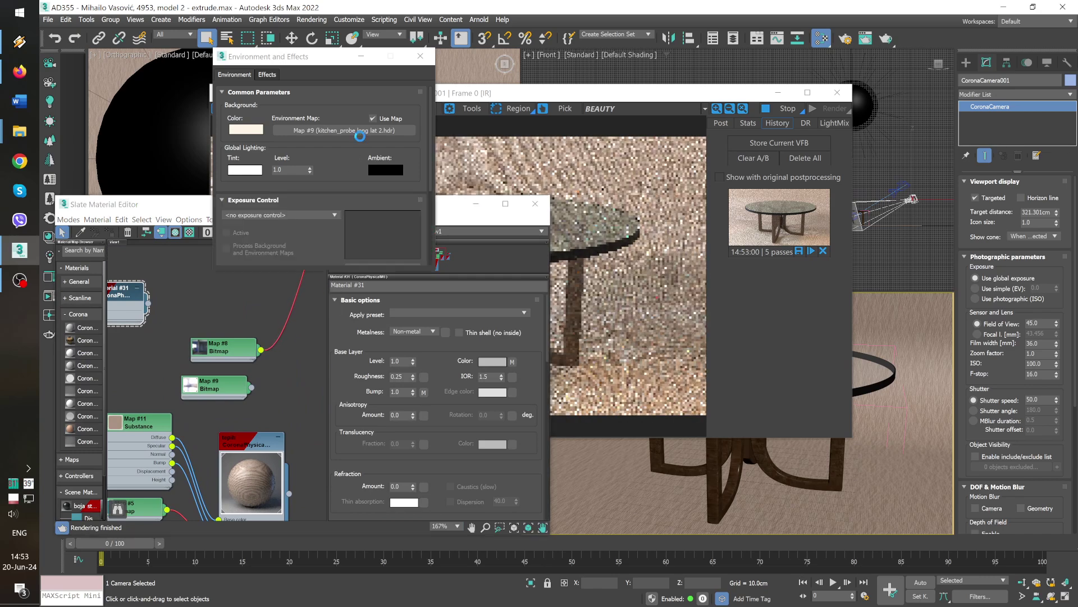
left_click(296, 203)
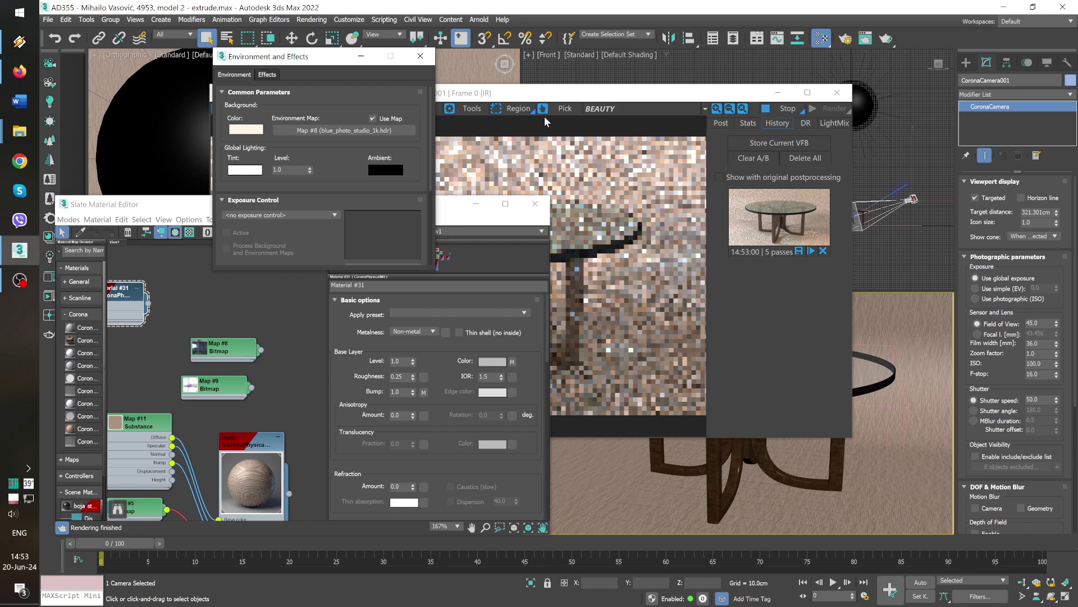
left_click(425, 60)
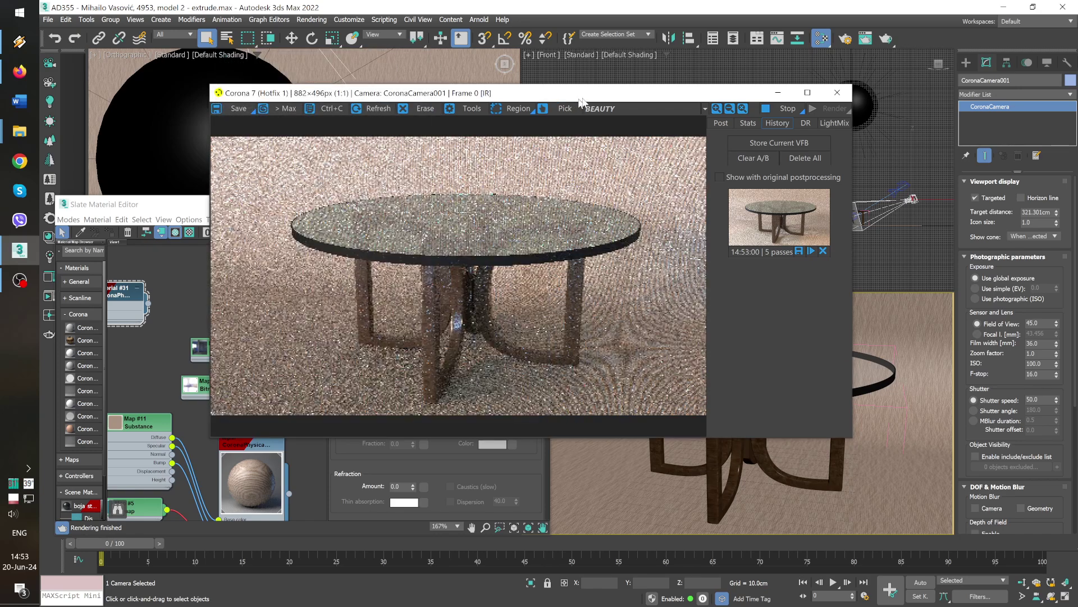
left_click_drag(576, 102, 758, 104)
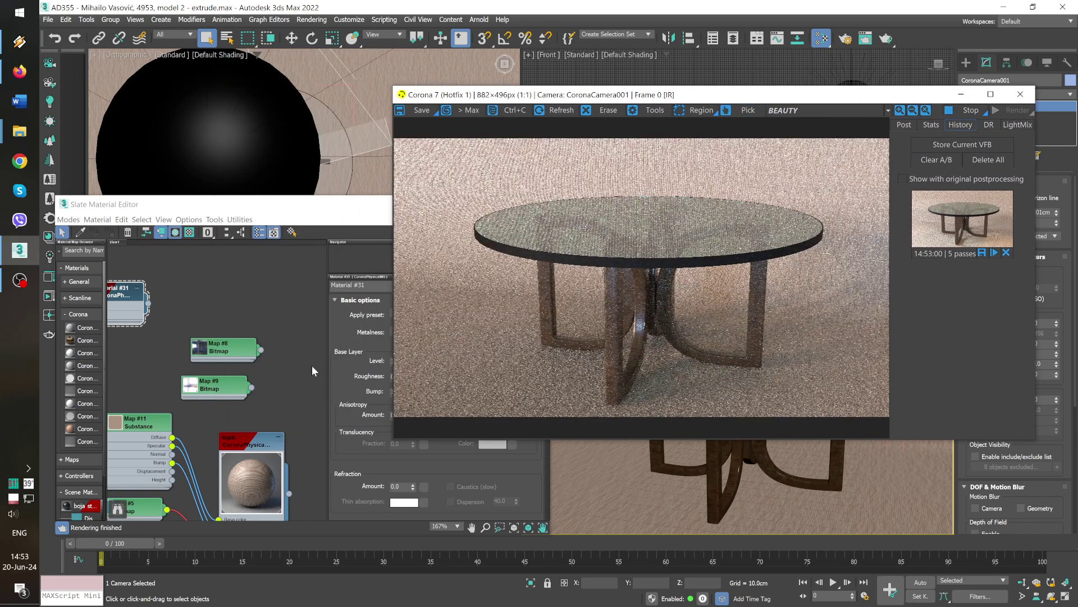
Step: Compare the live render against the stored snapshot with the A/B split
double_click(214, 360)
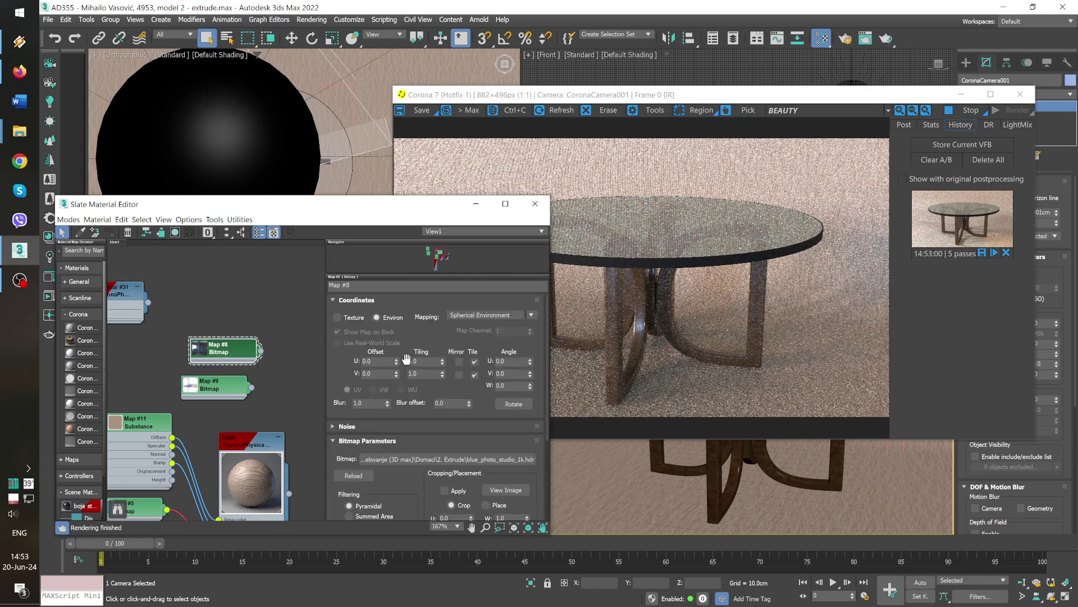
left_click(666, 100)
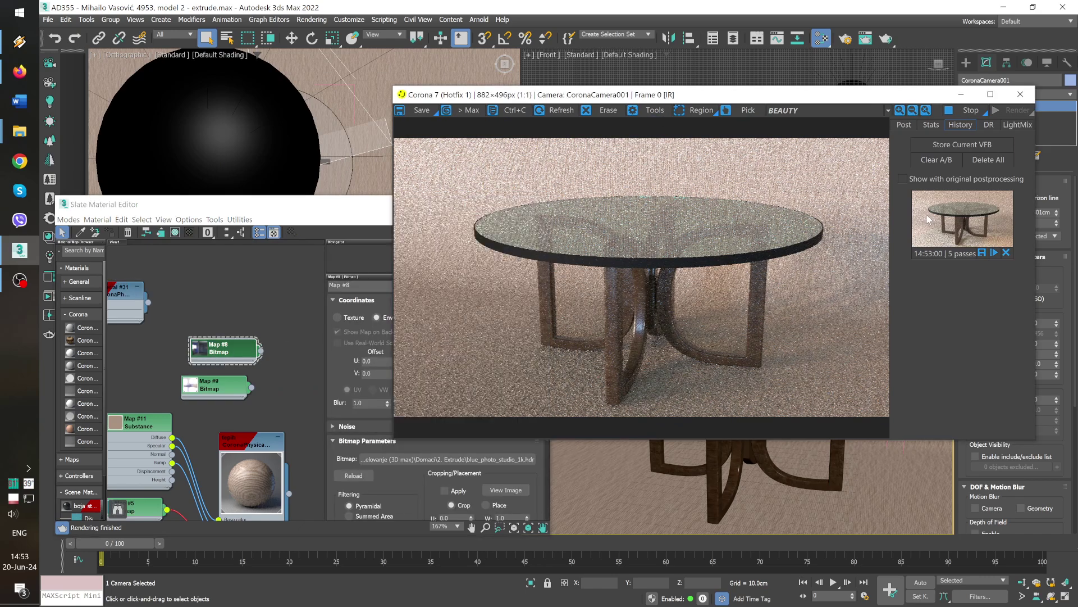
left_click(951, 214)
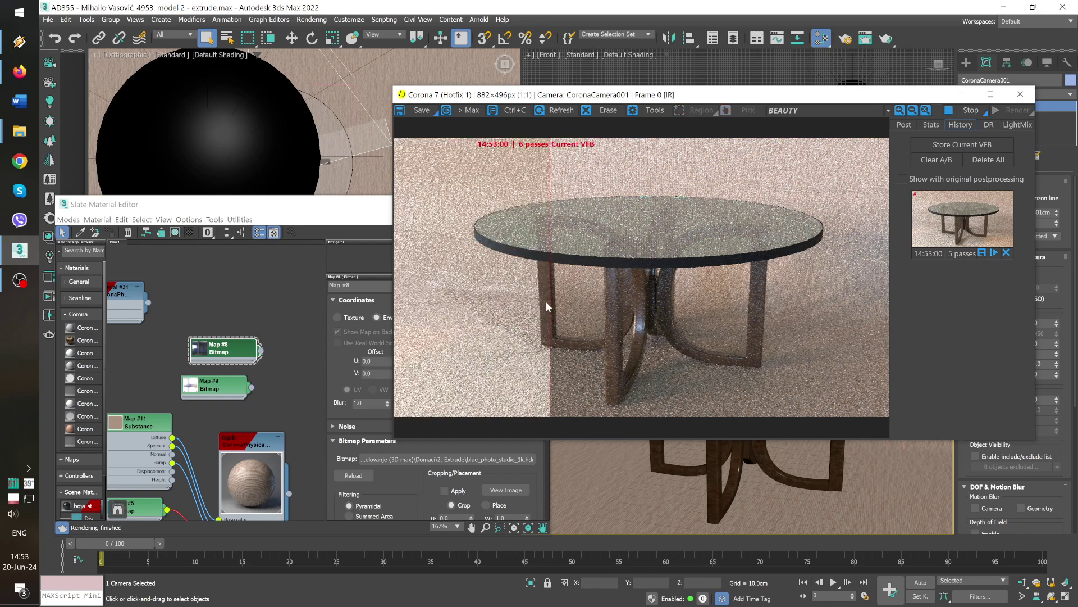
mouse_move(556, 302)
left_mouse_down()
mouse_move(893, 293)
mouse_move(435, 281)
left_mouse_up()
left_click(962, 233)
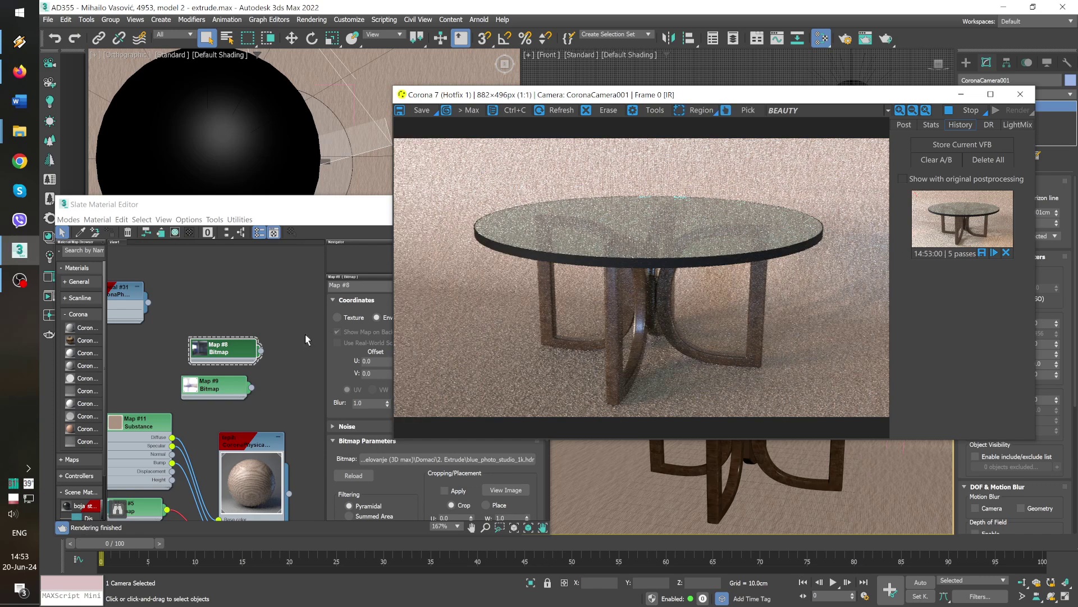
Step: Rotate the studio HDRI by setting Map #8's Offset U to 1.023
left_click_drag(321, 208, 206, 221)
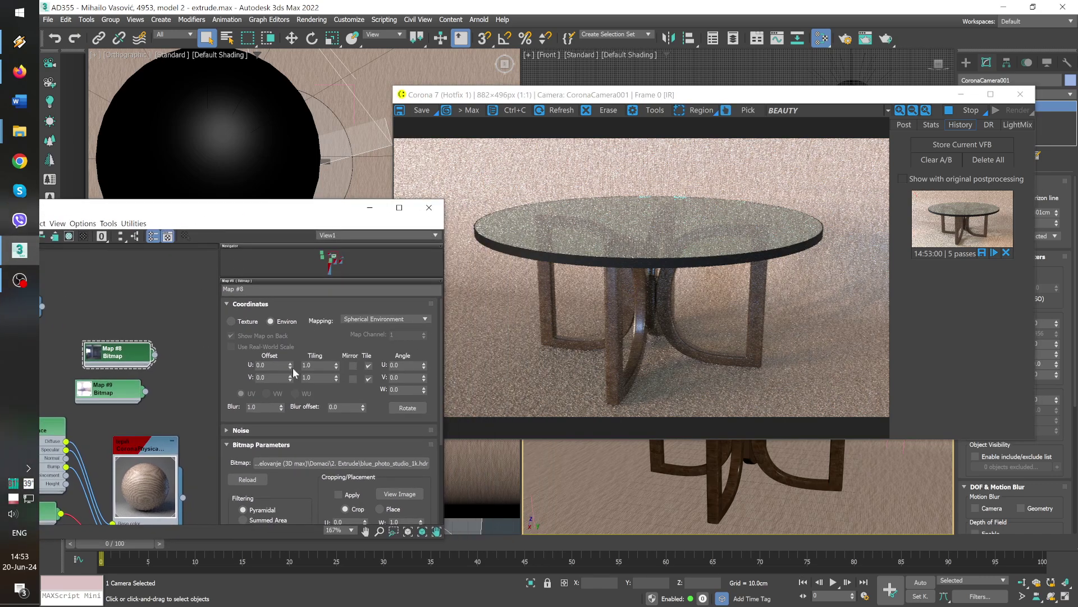
mouse_move(290, 365)
left_mouse_down()
mouse_move(296, 352)
mouse_move(304, 374)
left_mouse_up()
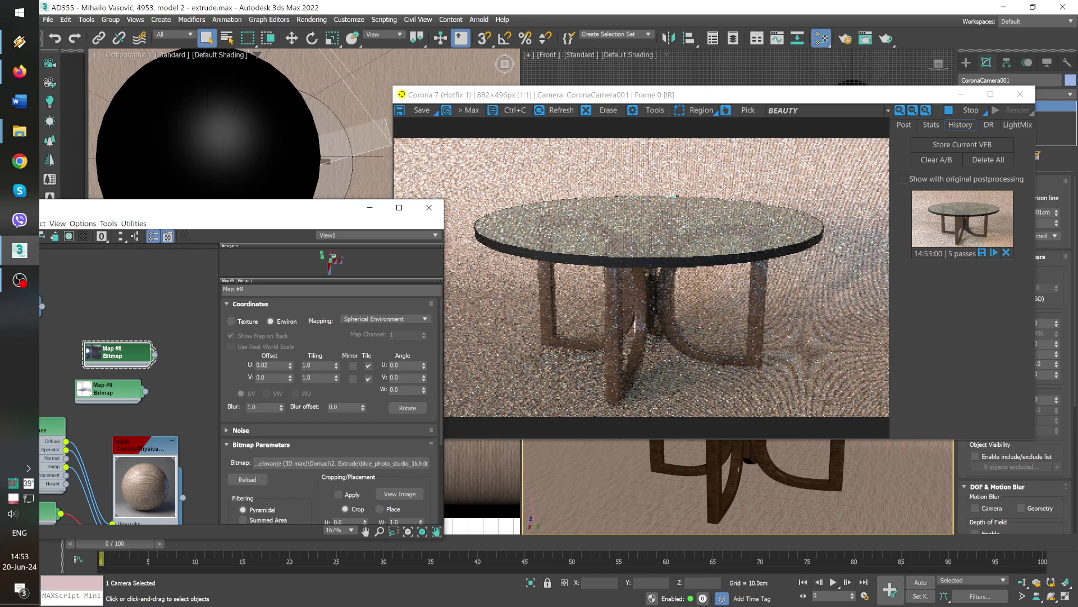
left_click_drag(287, 370, 300, 345)
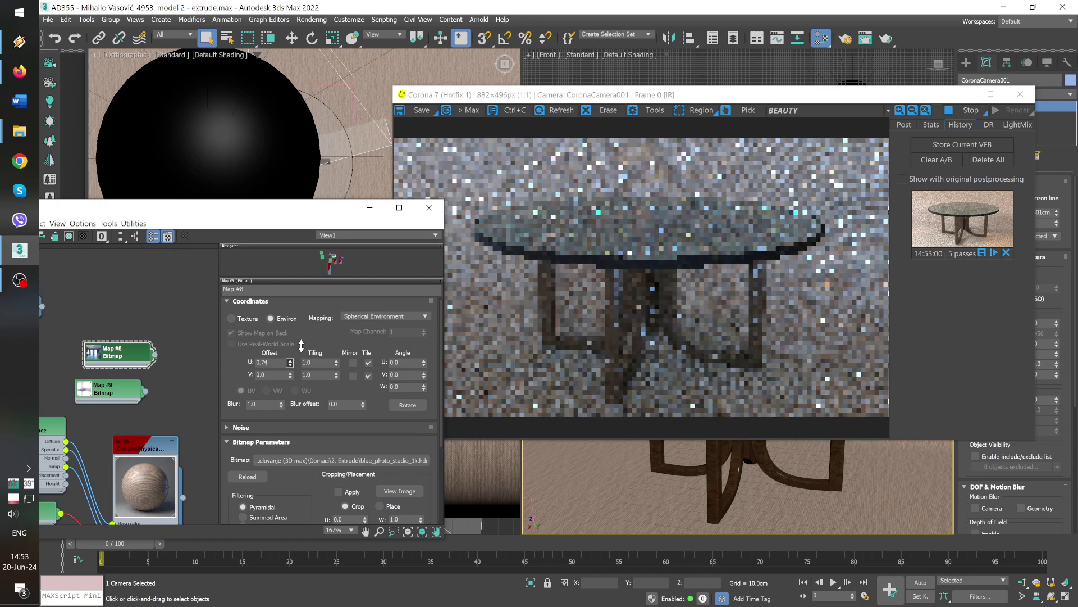
mouse_move(301, 344)
left_mouse_down()
mouse_move(320, 280)
mouse_move(332, 139)
mouse_move(384, 75)
left_mouse_up()
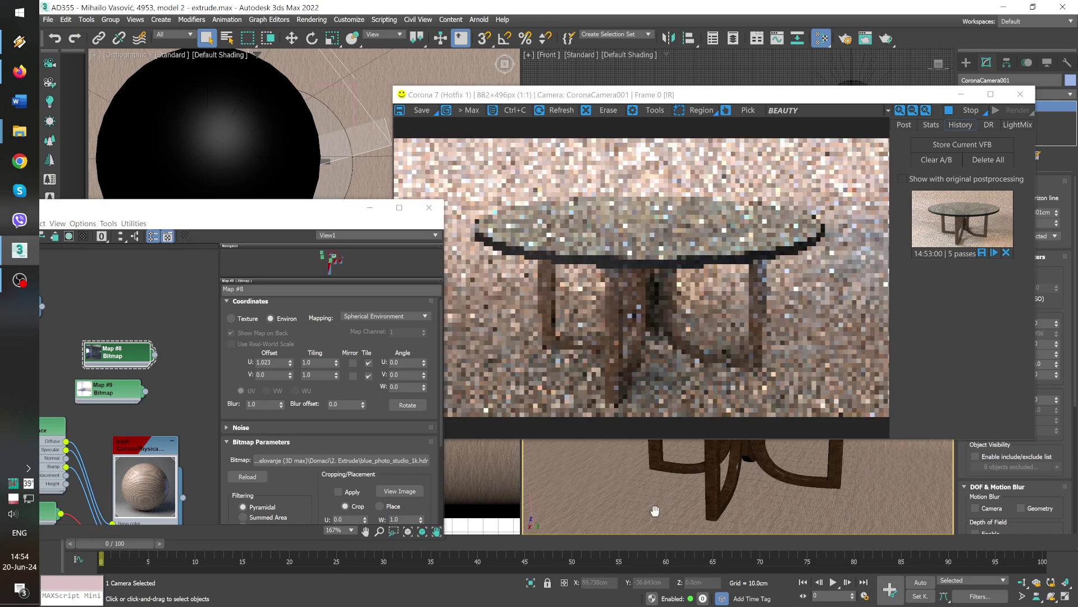
middle_click_drag(654, 522, 652, 505)
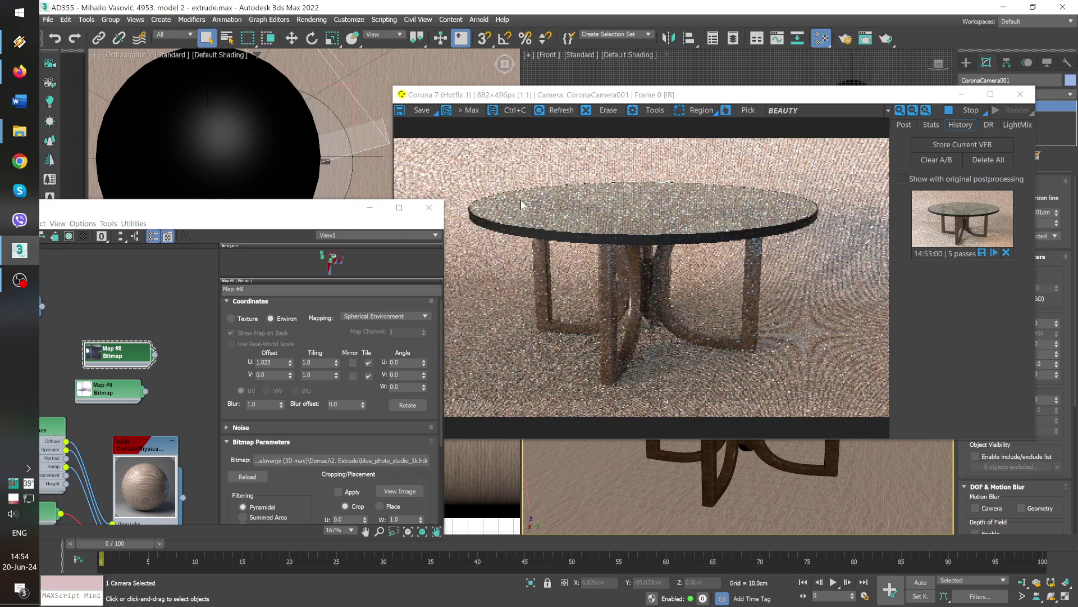
left_click(626, 97)
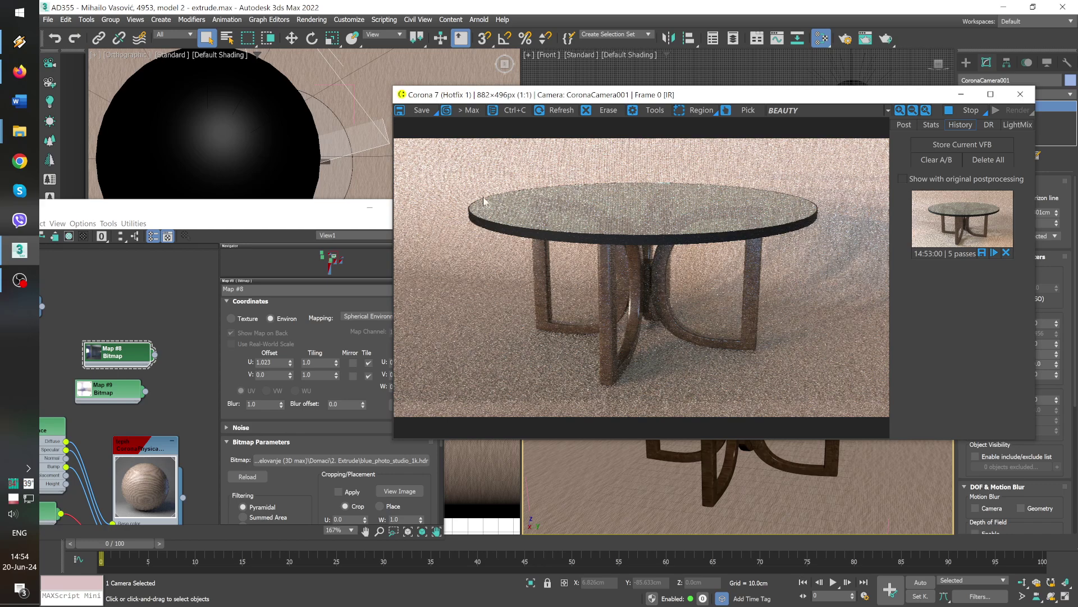
Step: Open the ivica stola CoronaPhysicalMtl's Base Layer Color, currently dark grey 21,21,21
left_click(177, 396)
middle_click_drag(178, 396, 99, 393)
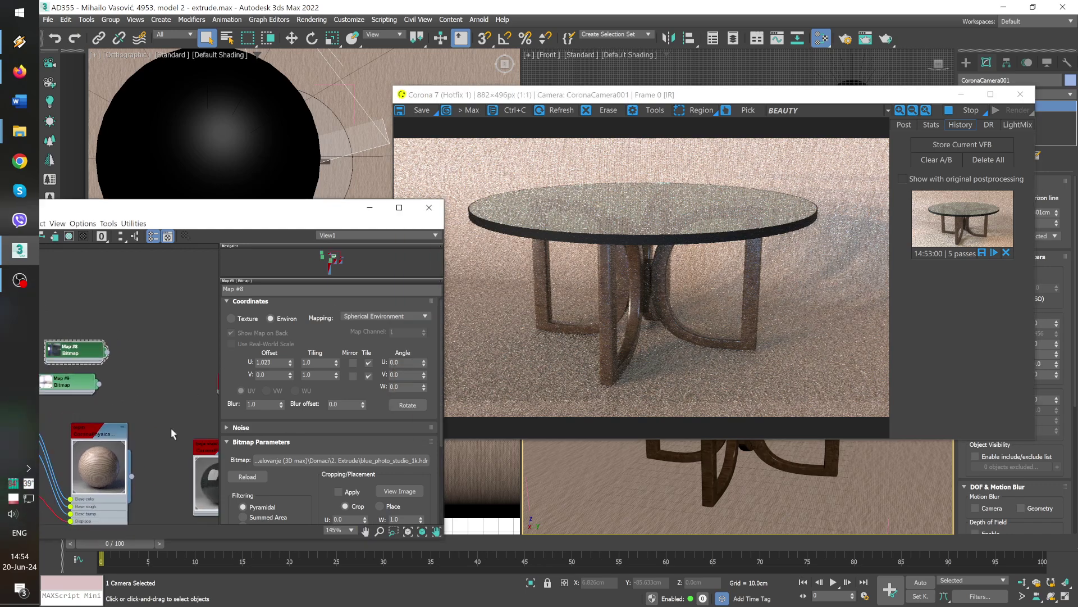
scroll(110, 366, "down", 2)
scroll(177, 367, "up", 1)
left_click(178, 310)
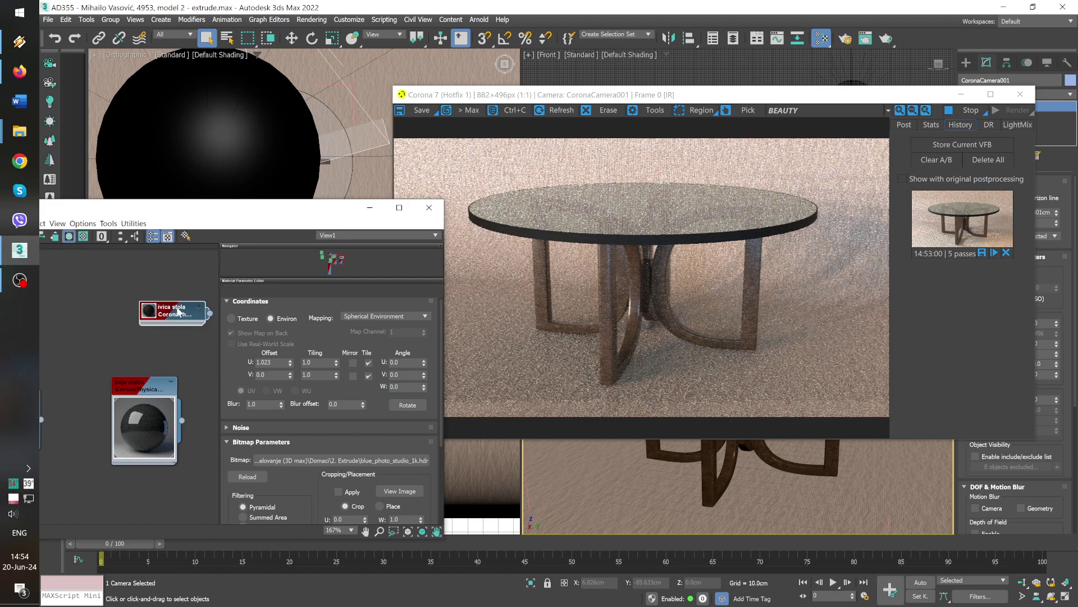
double_click(179, 313)
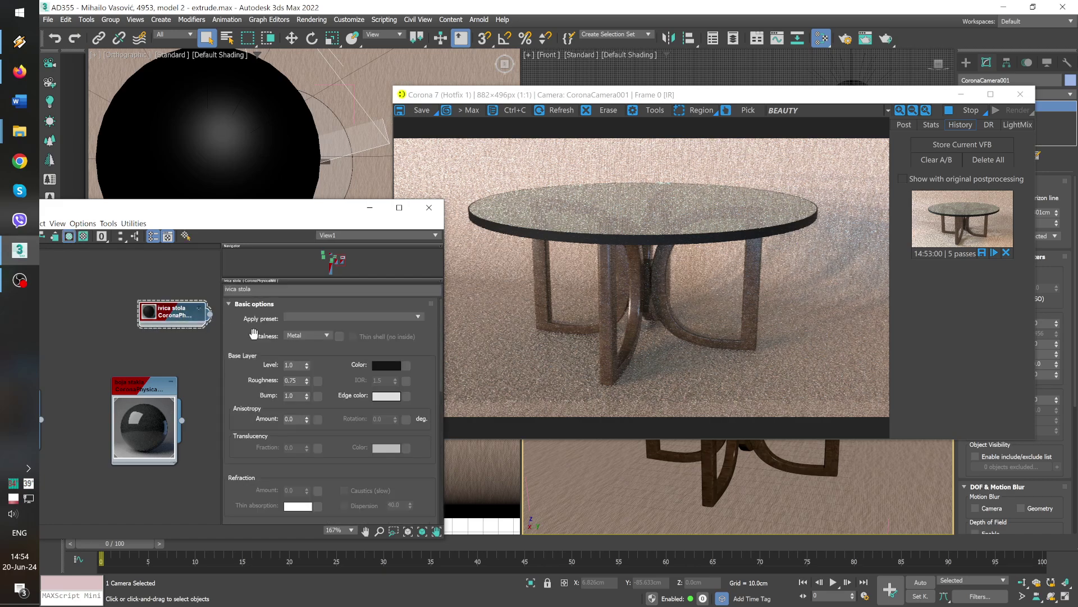
left_click(393, 369)
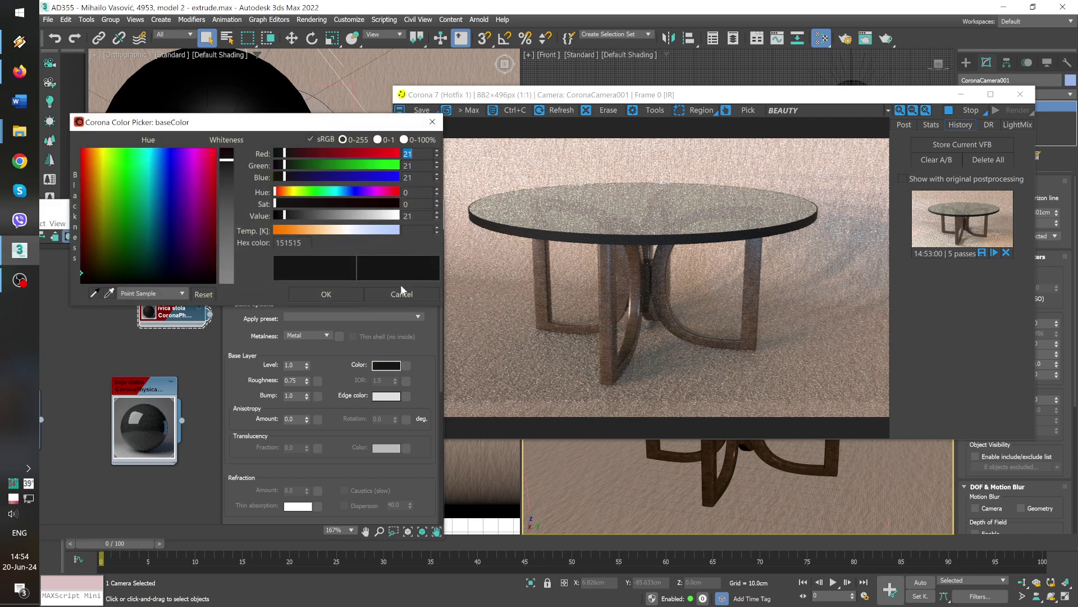